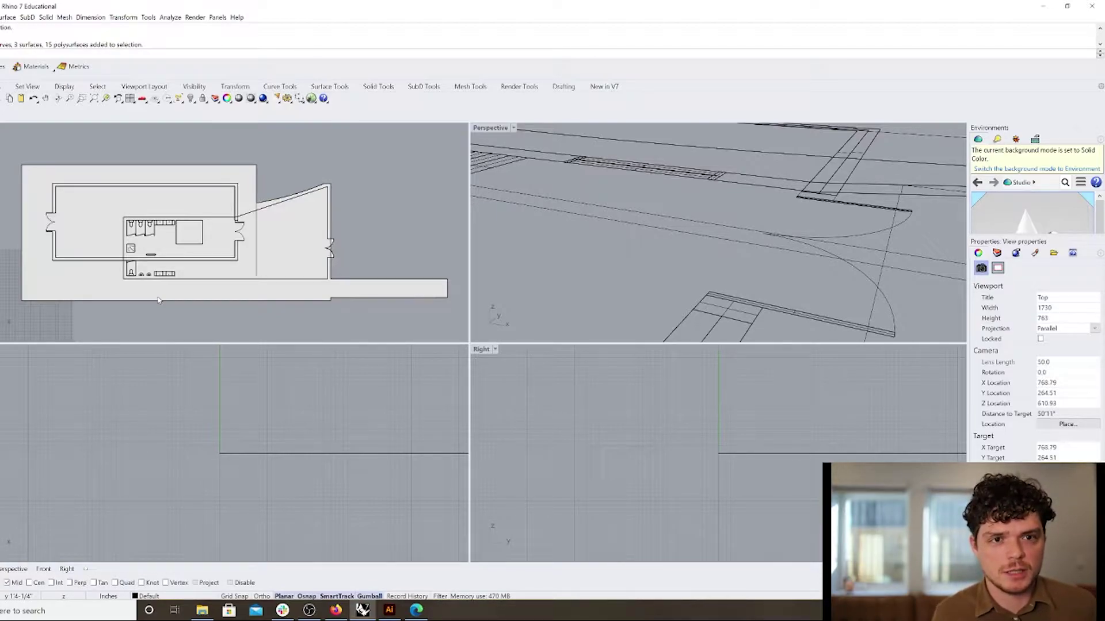
click(210, 191)
click(409, 200)
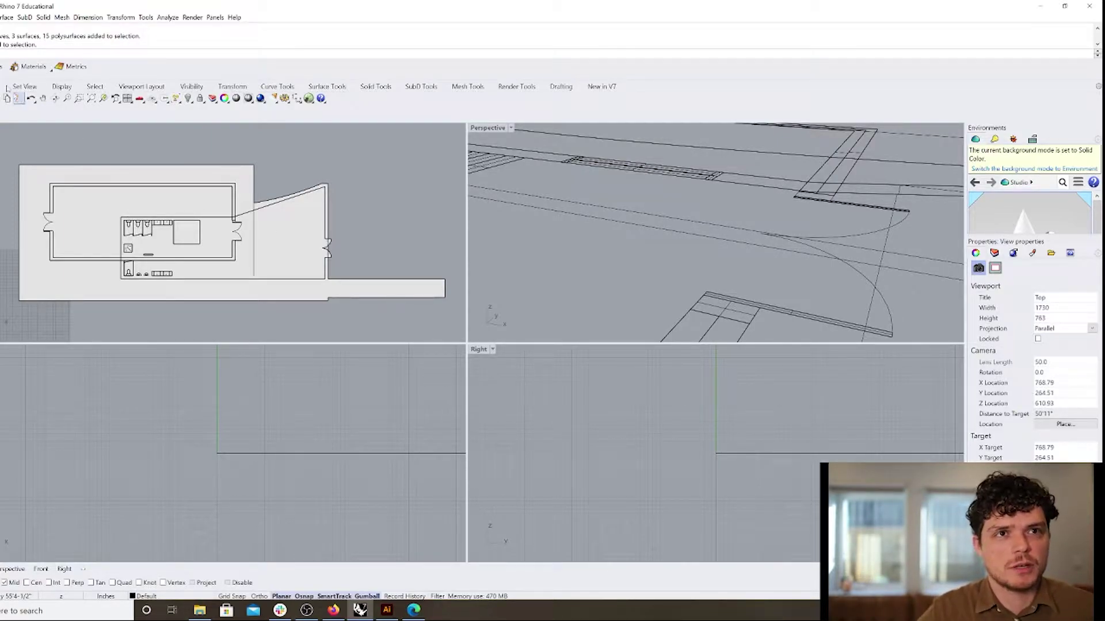
click(1, 17)
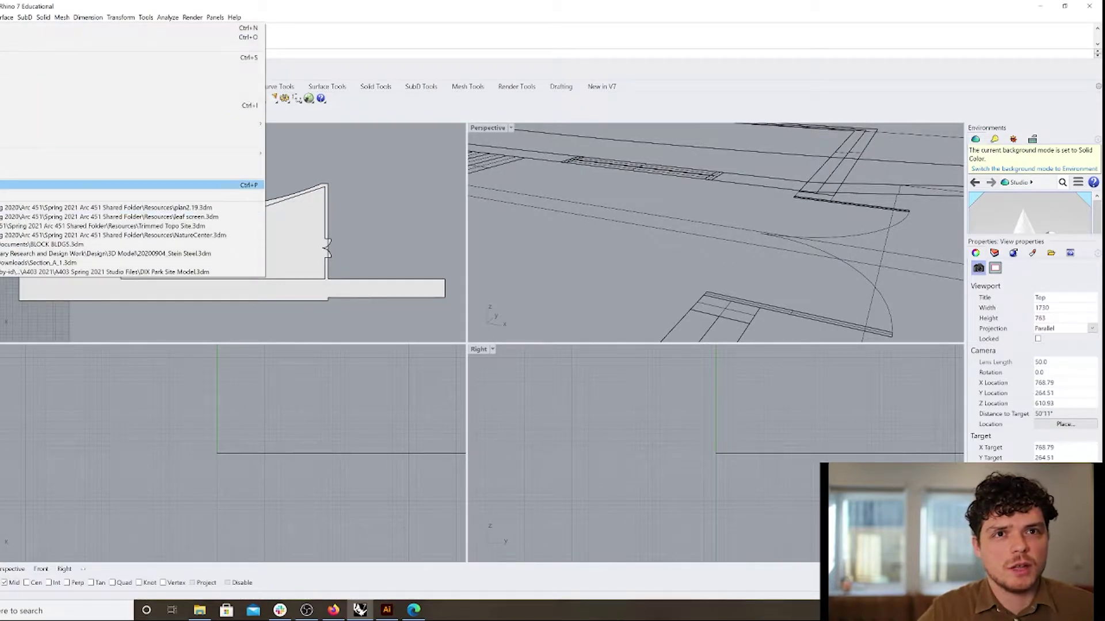
click(3, 185)
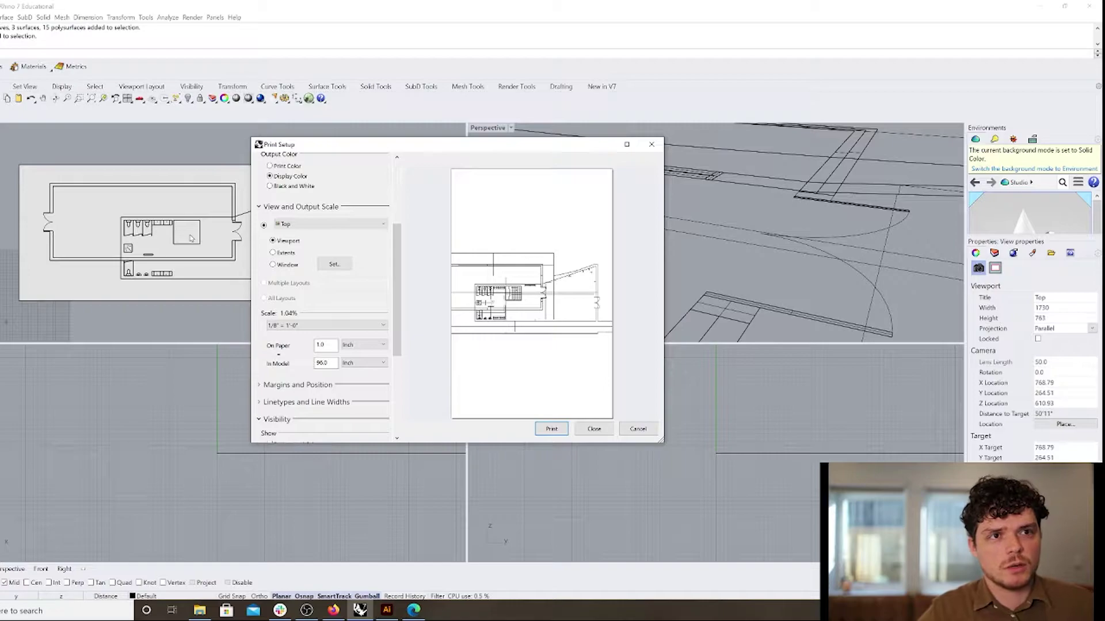
click(553, 429)
Switch the Perspective viewport's display mode from wireframe to Shaded.
click(719, 305)
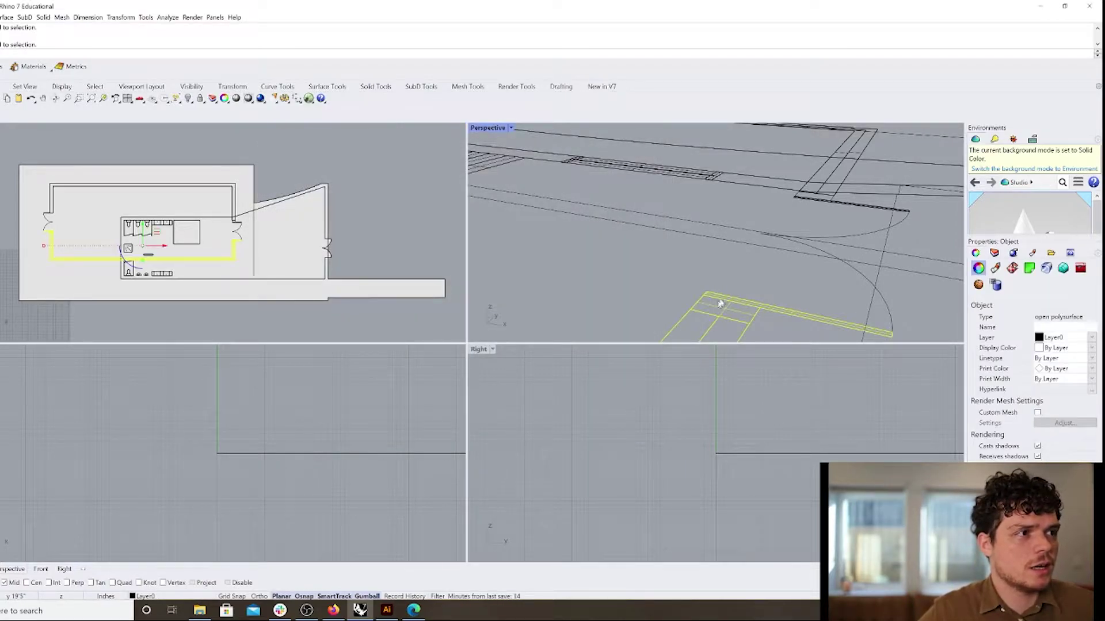
scroll(655, 224, down, 10)
scroll(637, 260, up, 4)
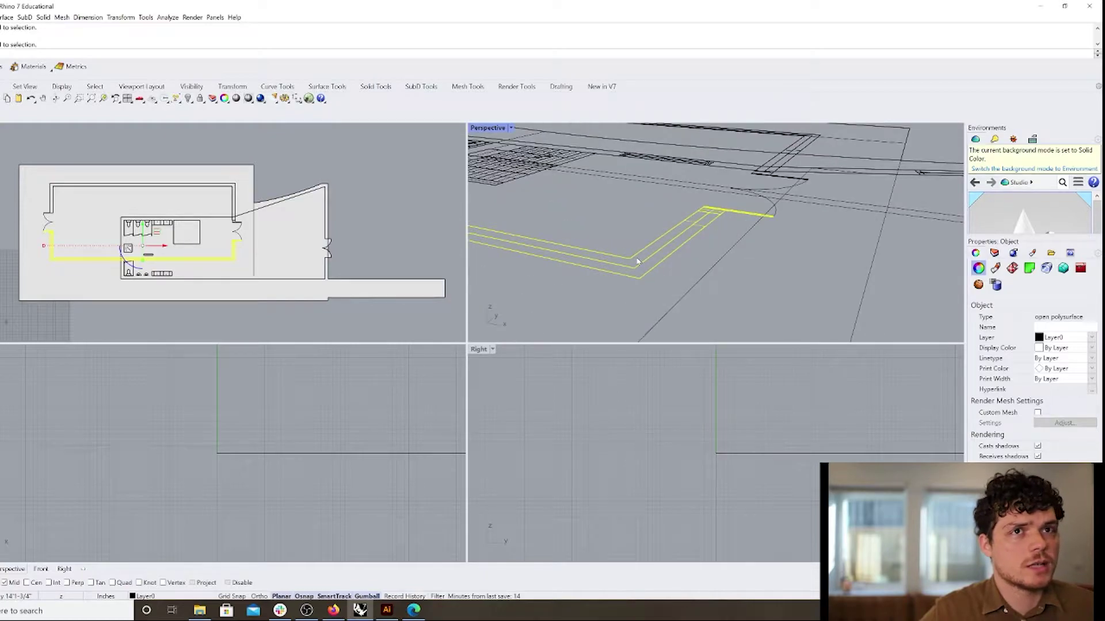
click(570, 228)
click(632, 277)
click(511, 128)
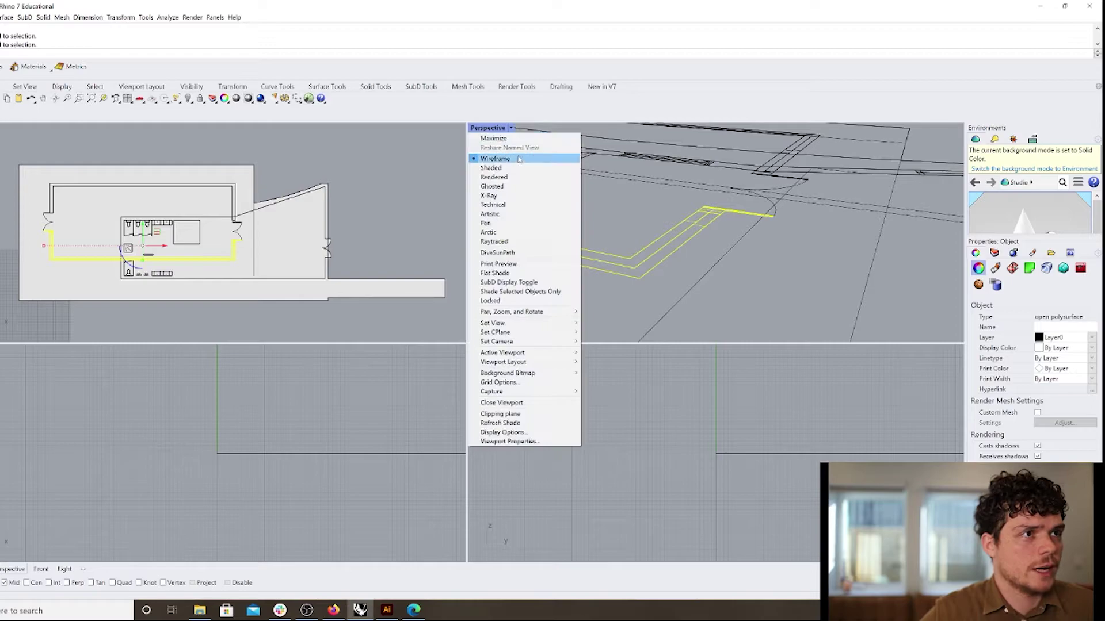
click(491, 168)
Examine the plan's walls, floor surfaces and interior group in the Perspective view by selecting them in turn, then clear the selection.
key(ctrl+a)
scroll(645, 241, down, 3)
key(Escape)
scroll(634, 240, up, 5)
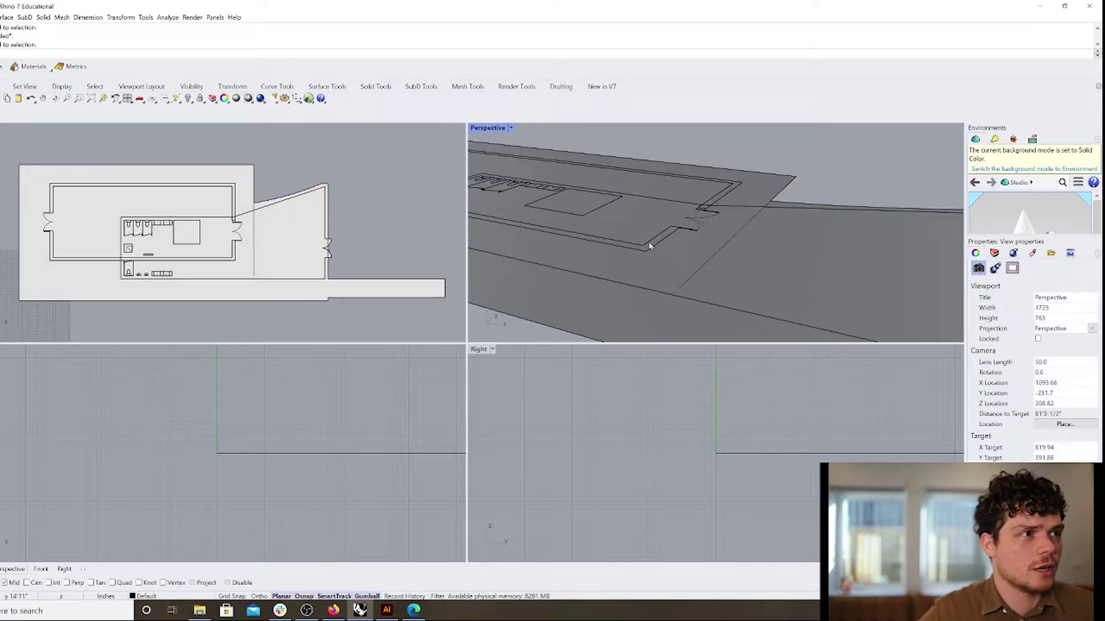
click(648, 244)
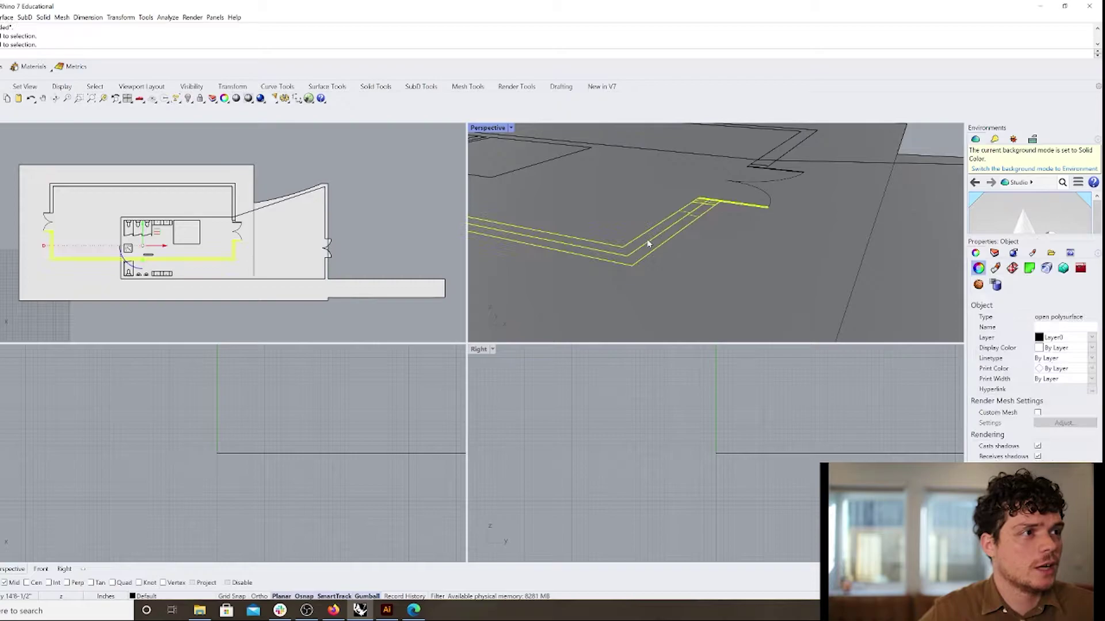
click(510, 129)
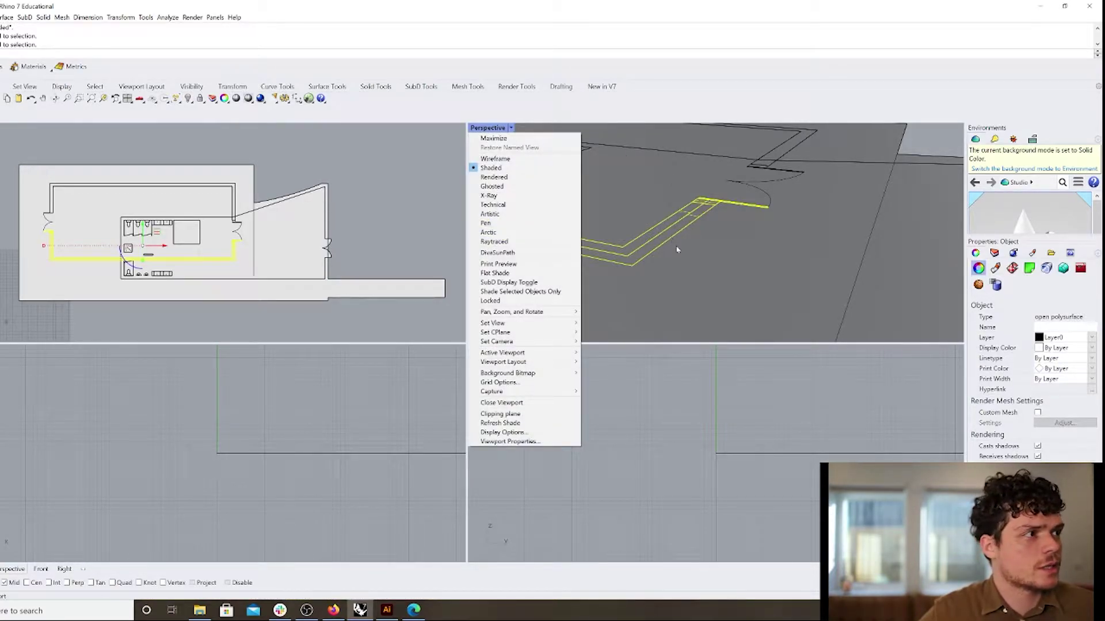
click(739, 230)
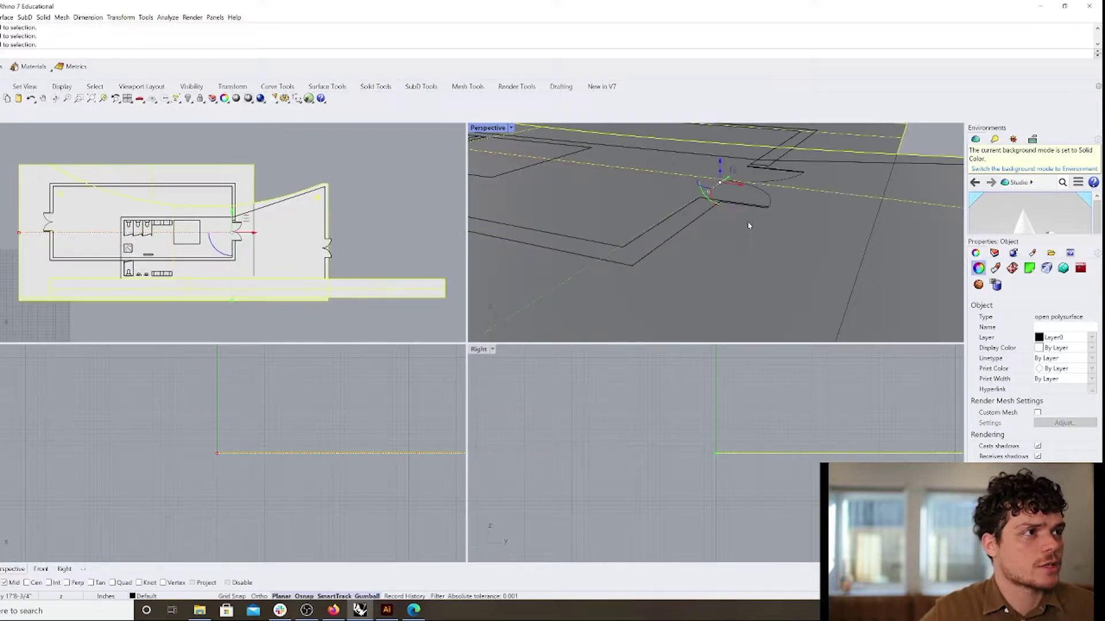
scroll(727, 231, down, 8)
click(636, 332)
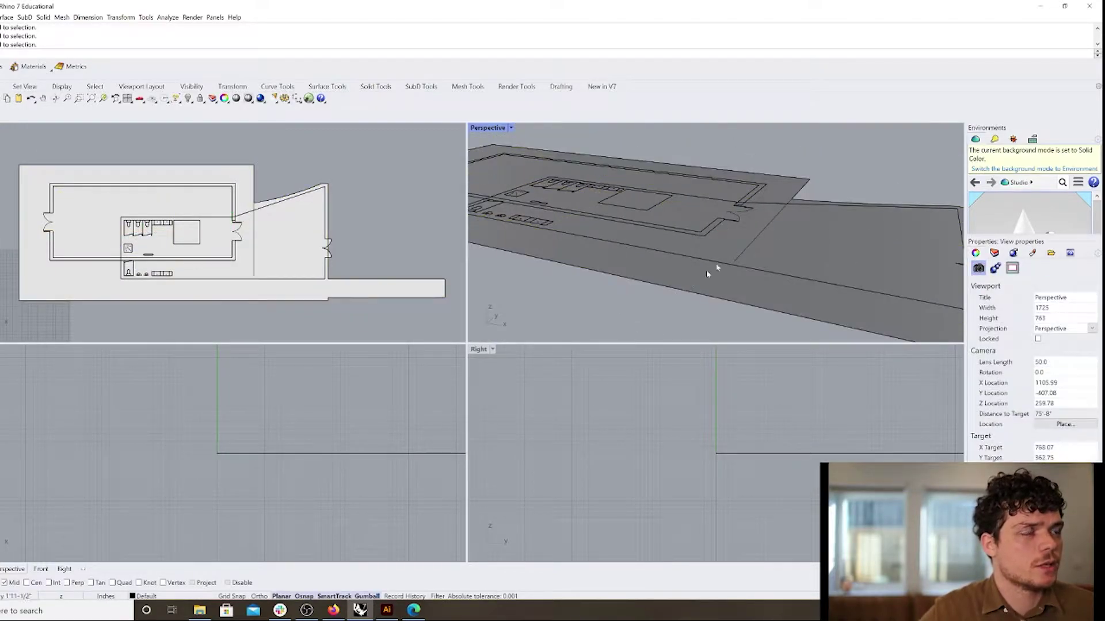
scroll(714, 216, up, 5)
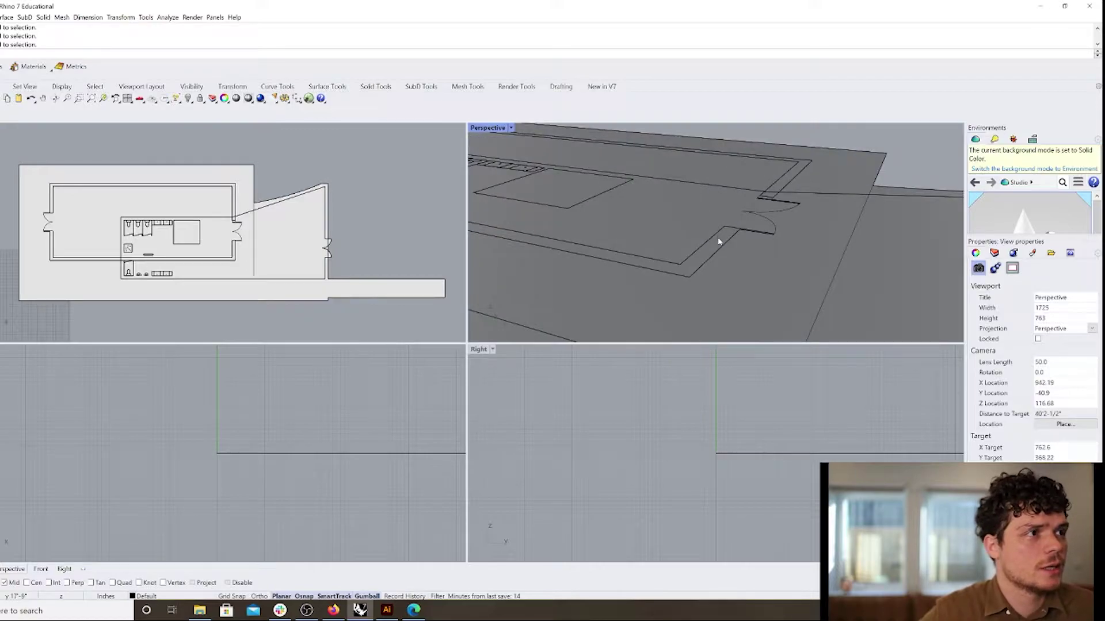
click(720, 241)
click(684, 225)
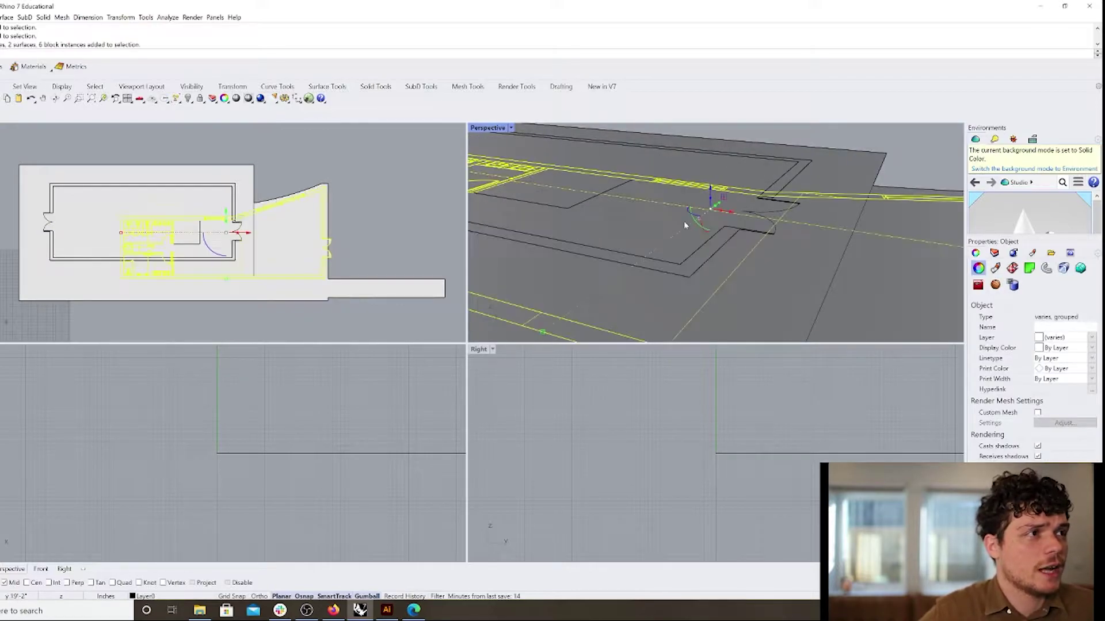
click(406, 240)
Open the print setup for the Top view and choose 11 x 17 paper, vector output and display color.
click(0, 17)
click(0, 185)
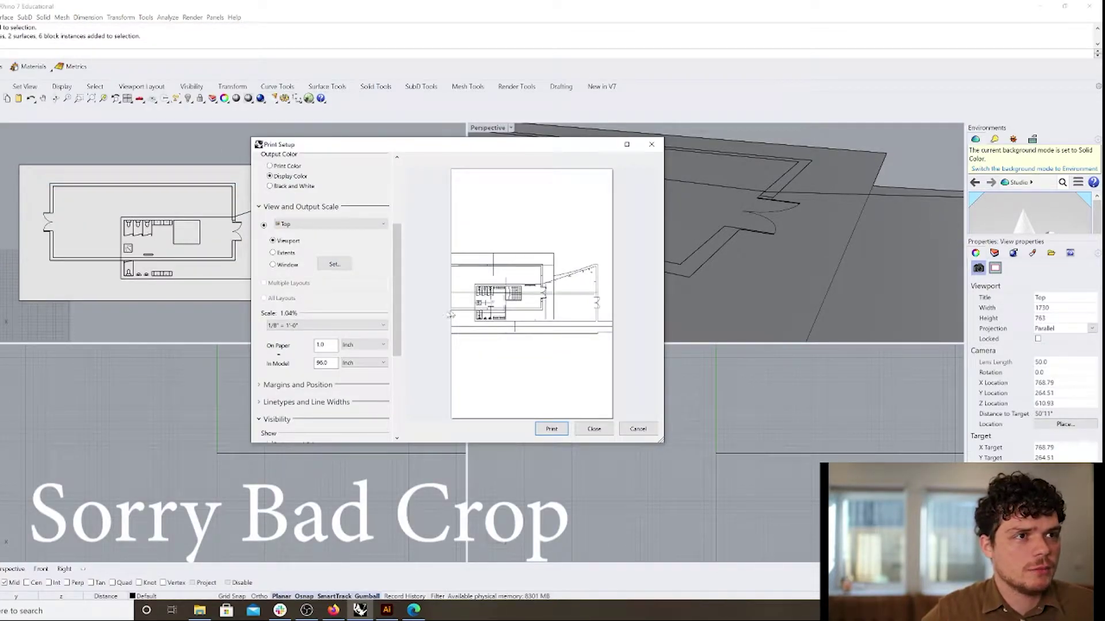
scroll(397, 287, up, 3)
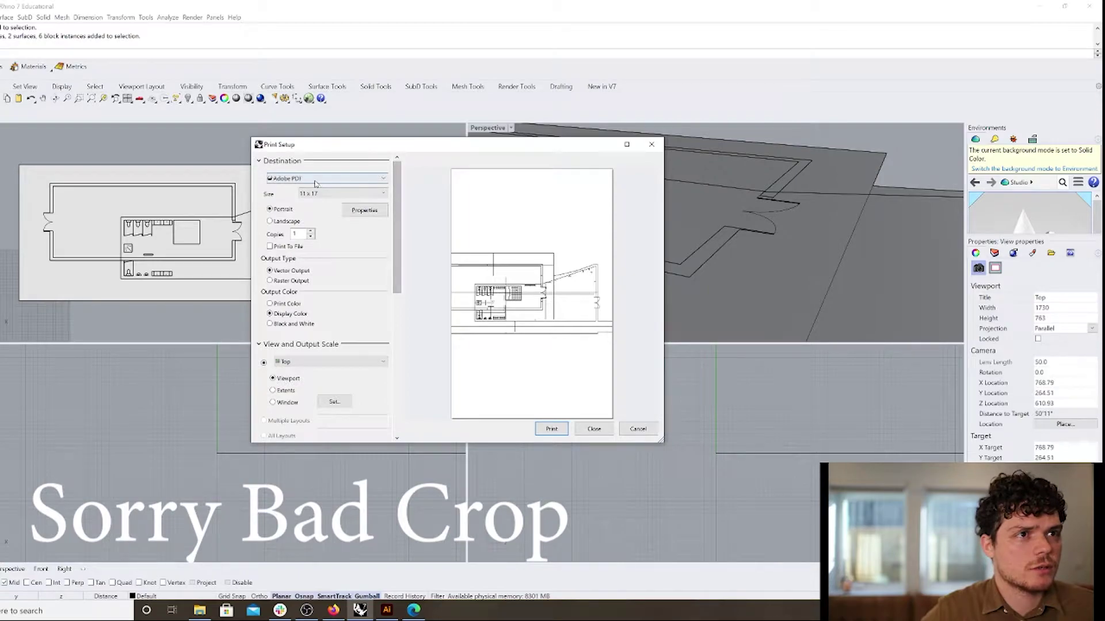
click(326, 194)
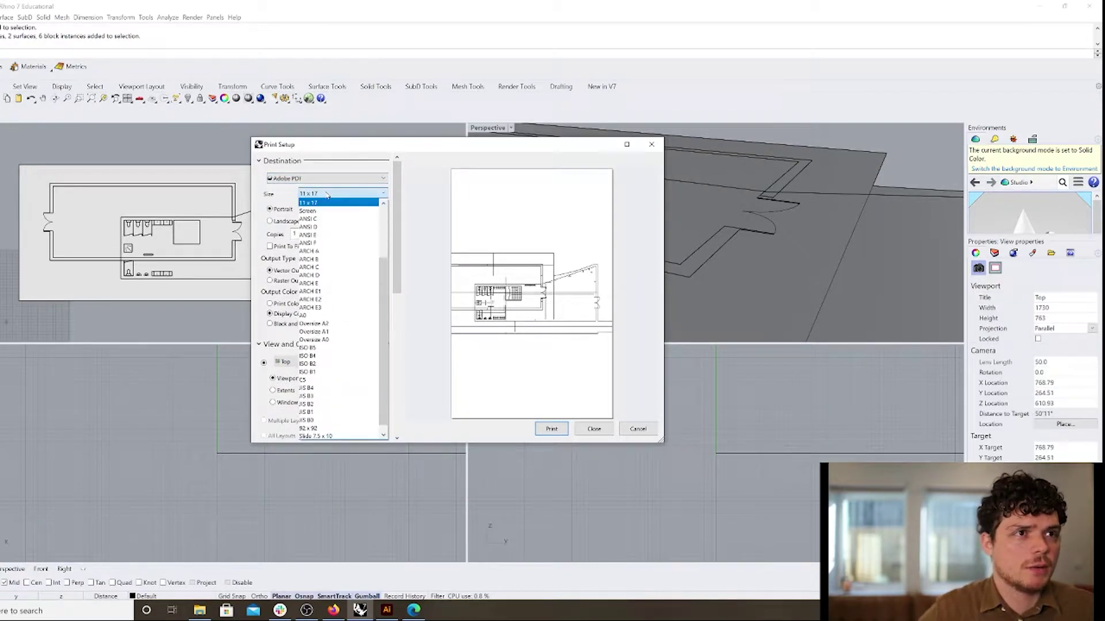
click(334, 203)
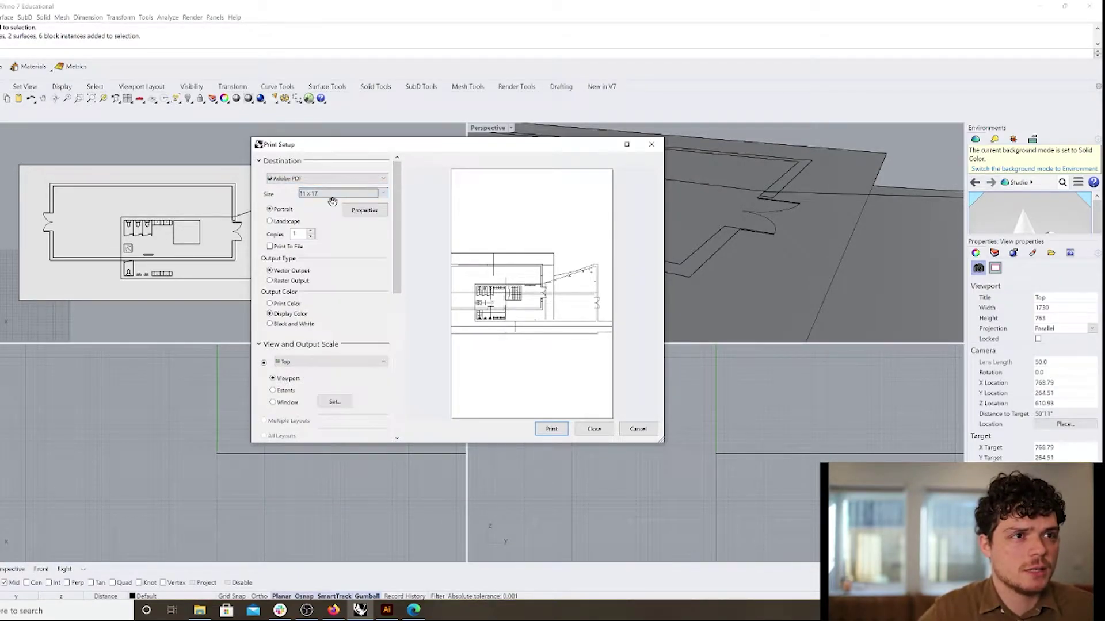
click(294, 272)
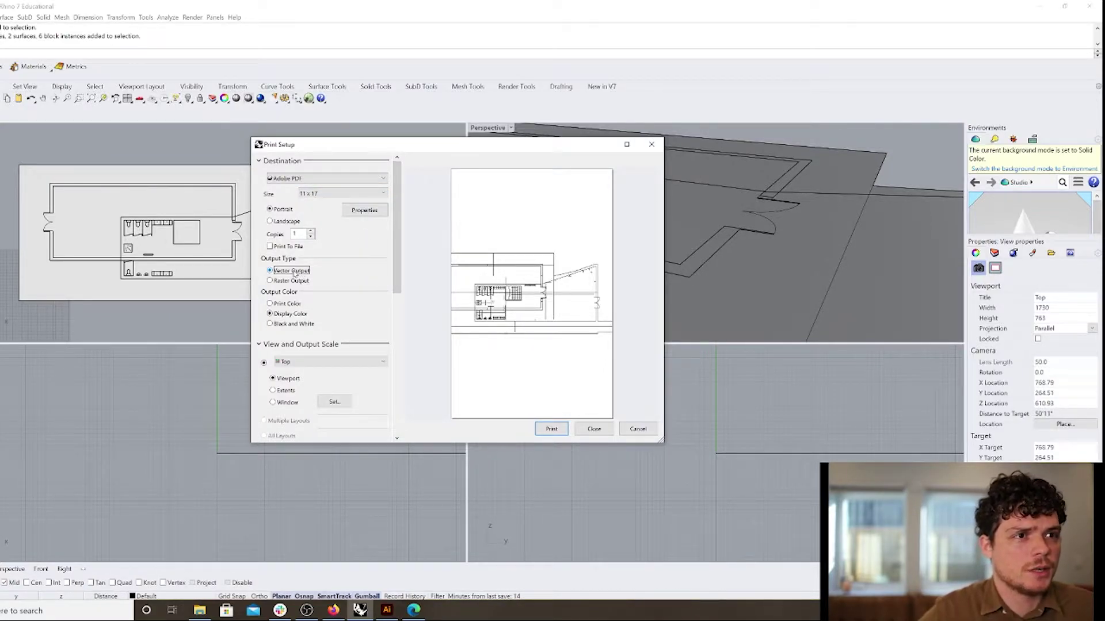
click(304, 316)
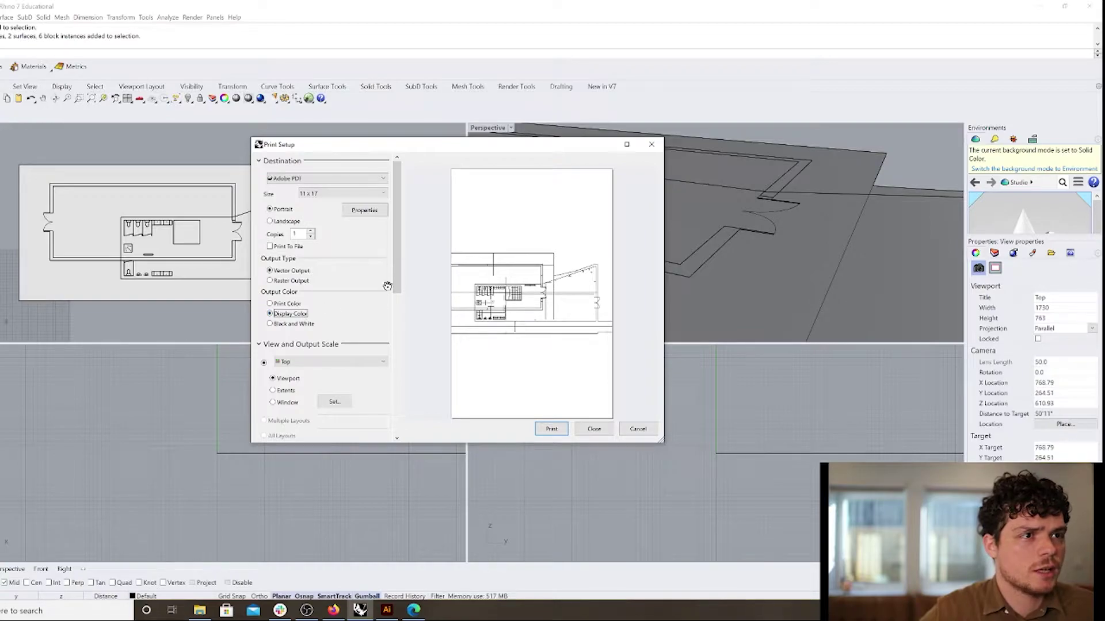
Set the print page to landscape, keep the scale at 1/8" = 1'-0" and review the visibility options.
scroll(305, 302, down, 1)
drag(404, 285, 403, 345)
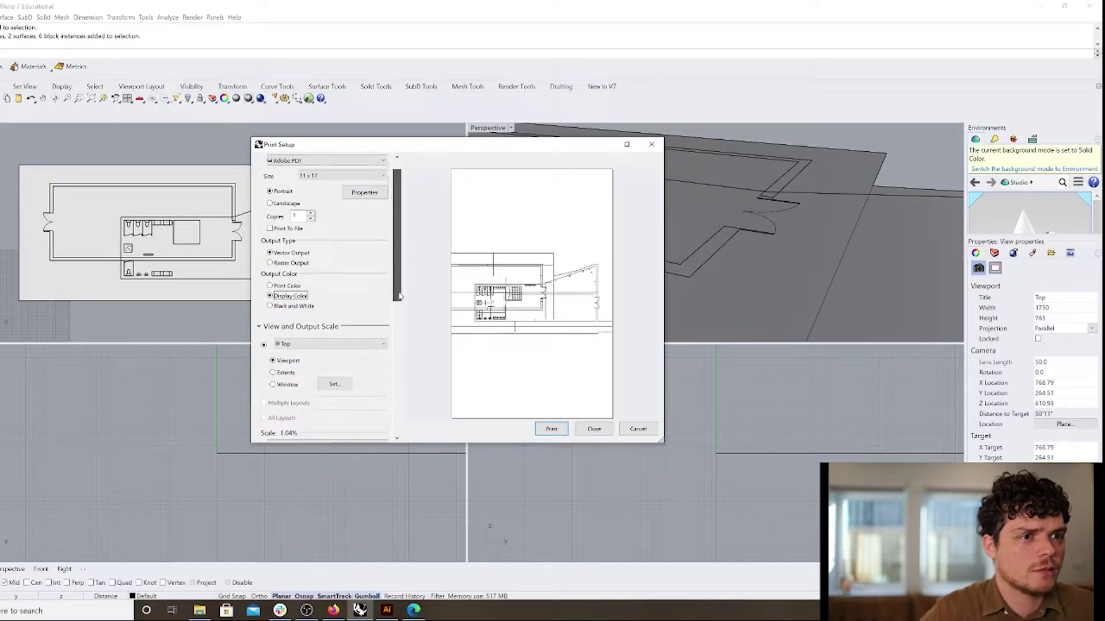
drag(404, 406, 403, 299)
click(172, 159)
scroll(170, 170, up, 1)
drag(401, 247, 399, 412)
click(236, 262)
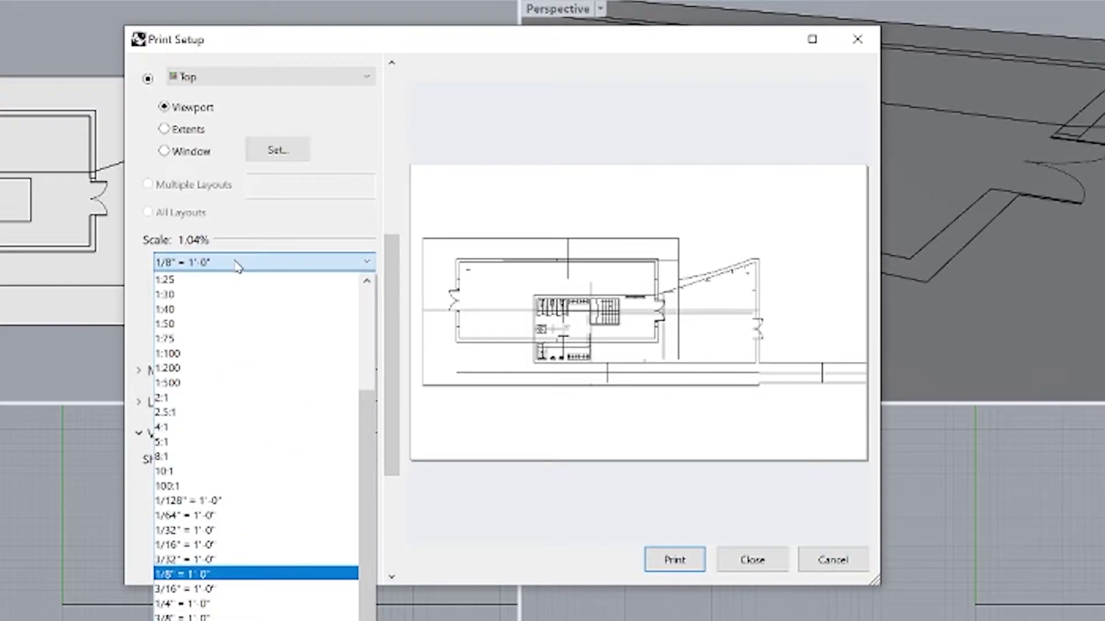
click(235, 265)
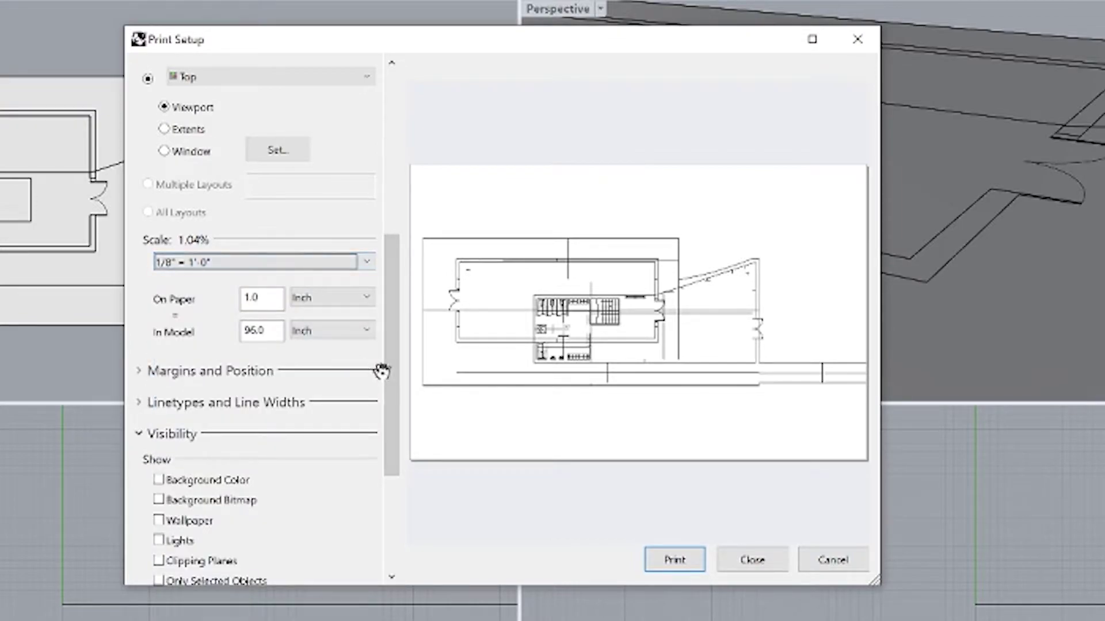
drag(390, 383, 414, 515)
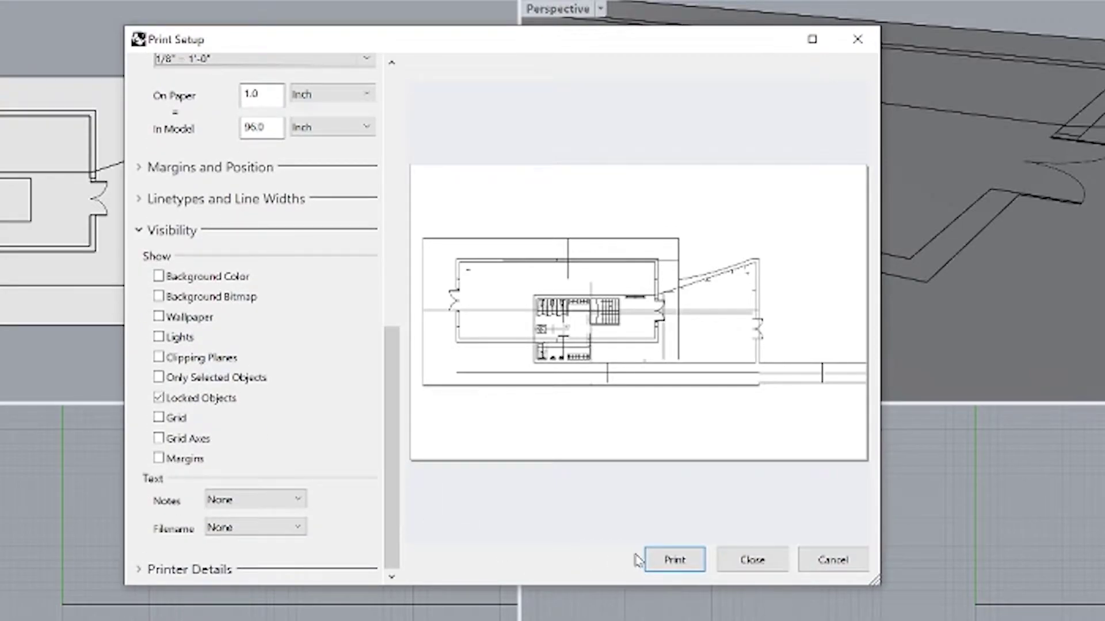
Print the plan to a PDF file named plan3.pdf on the Desktop.
click(660, 560)
click(644, 552)
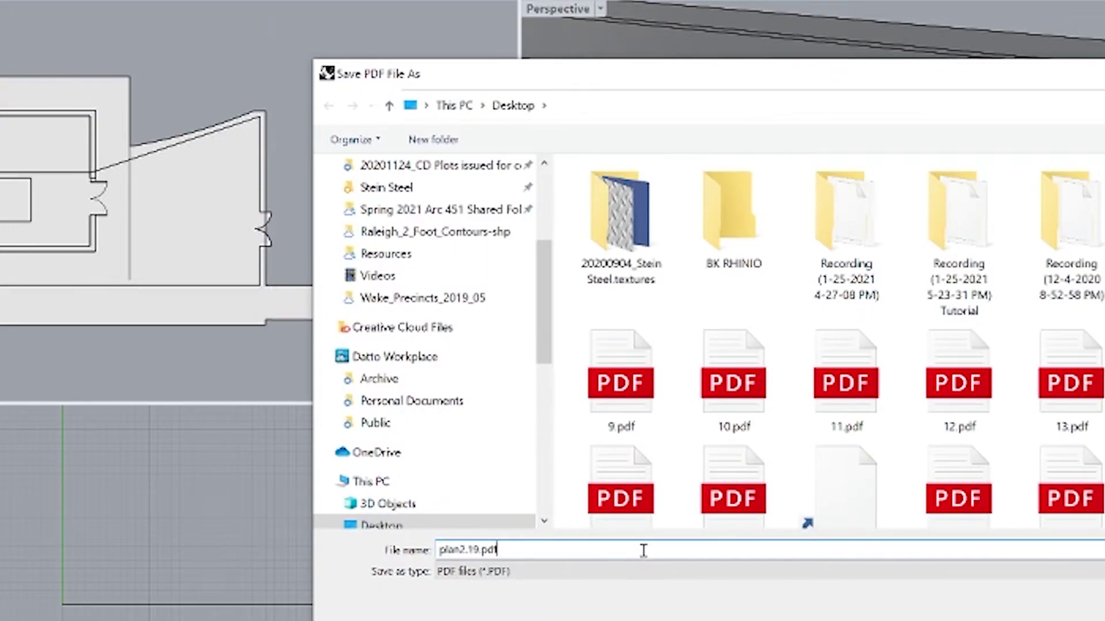
drag(610, 548, 427, 541)
click(522, 553)
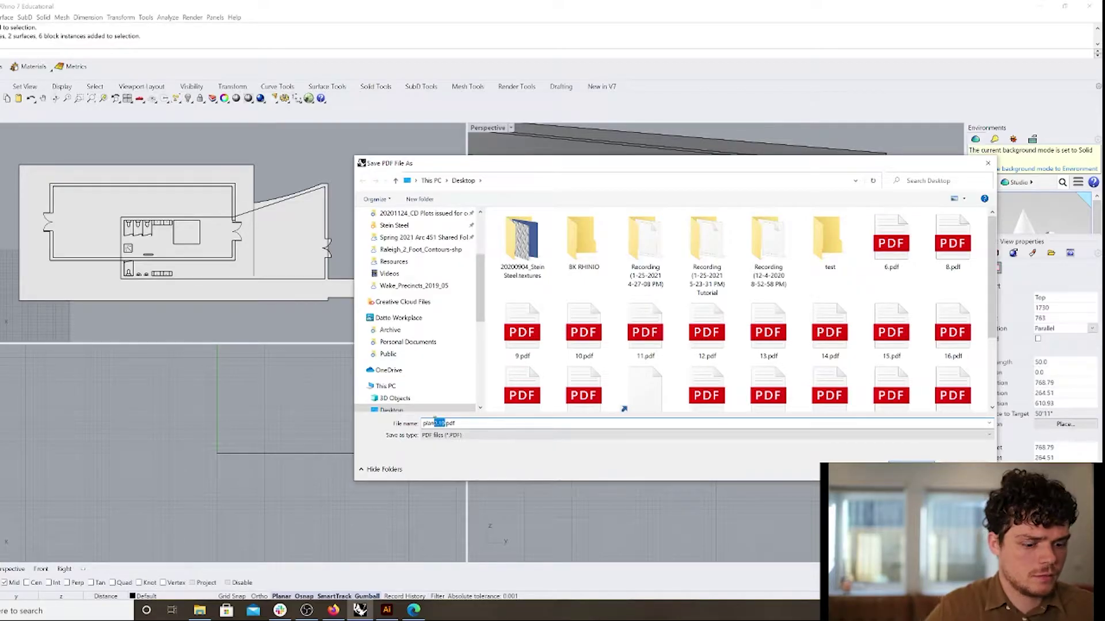
text(3)
key(Return)
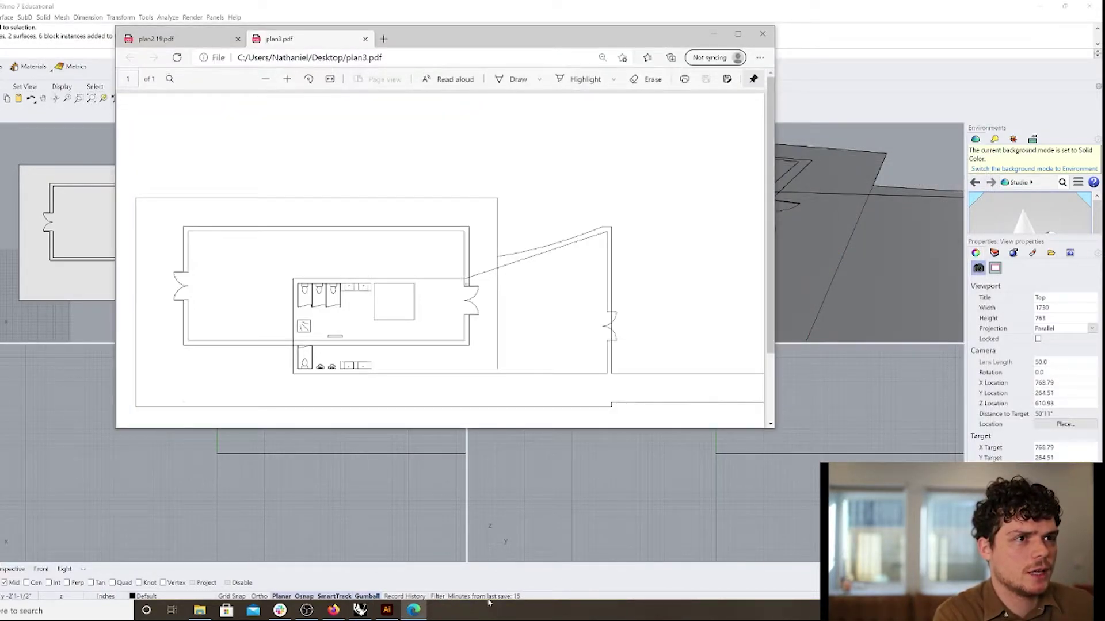
Switch to Illustrator and open plan3.pdf from the Desktop.
click(387, 610)
click(0, 12)
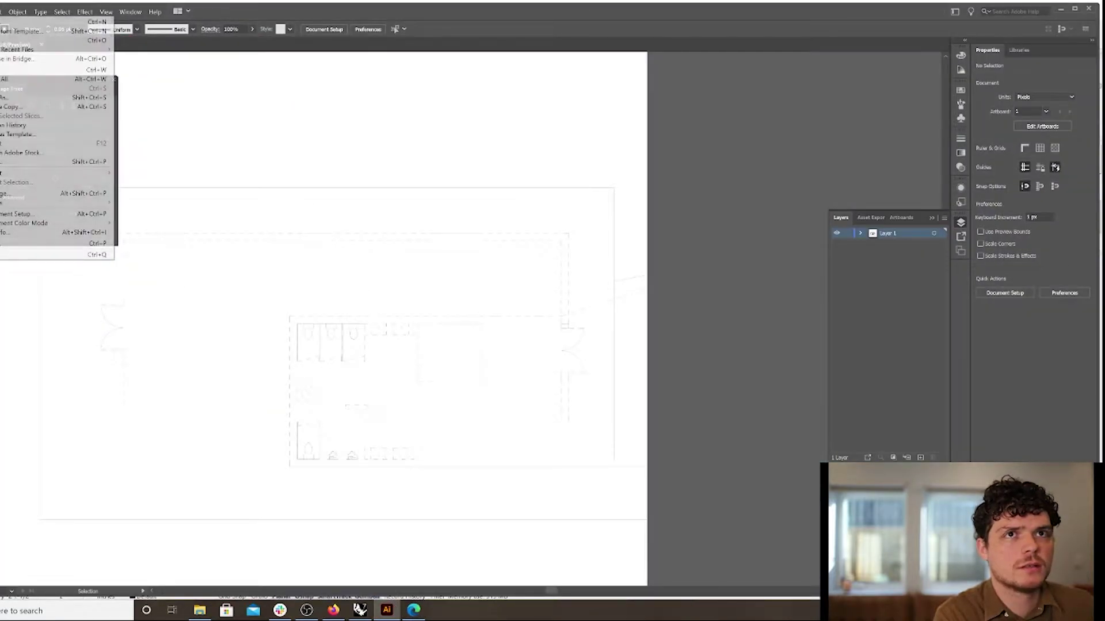
click(5, 40)
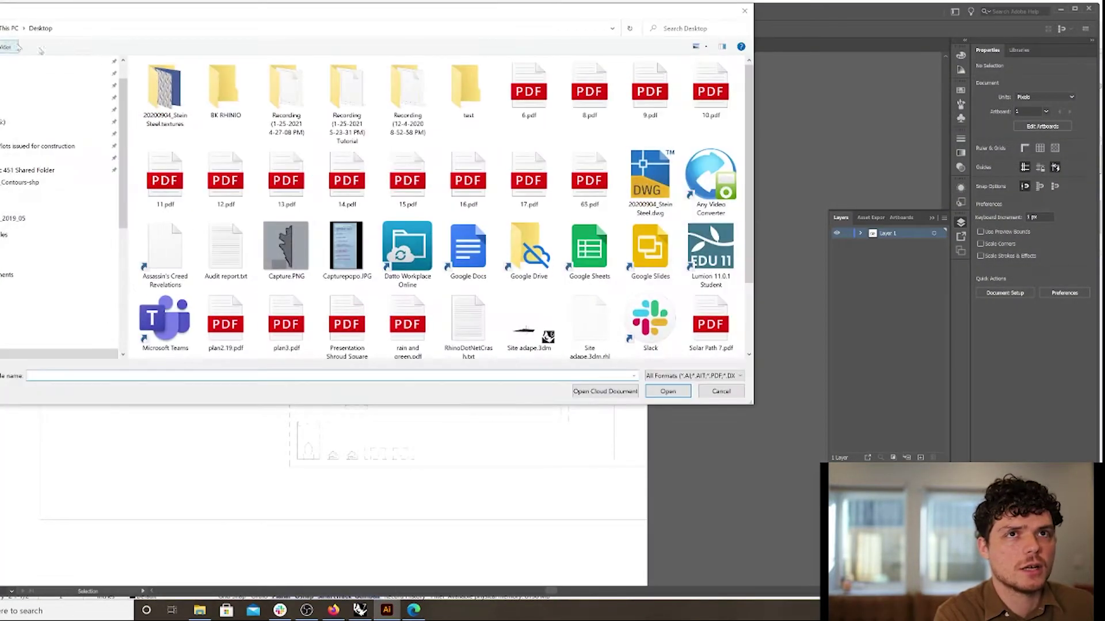
scroll(377, 276, down, 1)
click(238, 259)
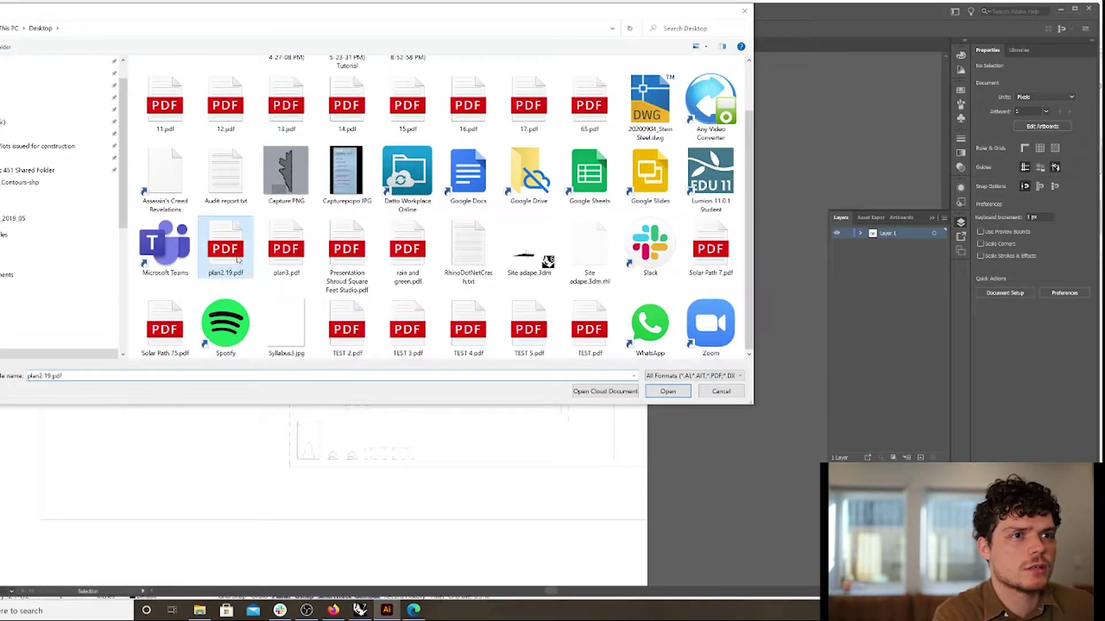
click(285, 256)
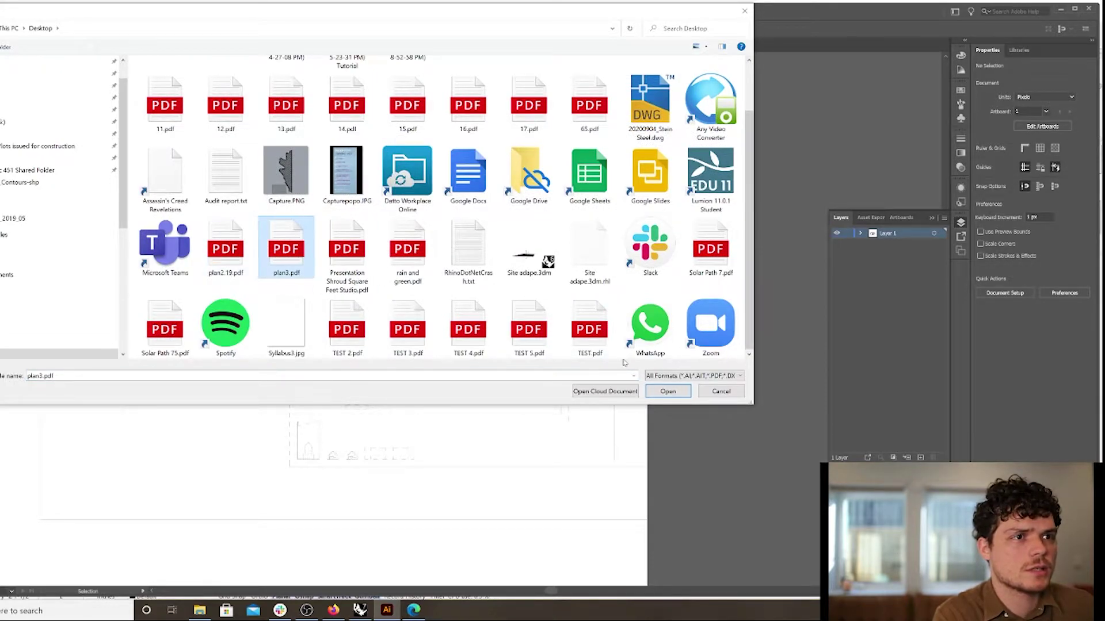
click(662, 393)
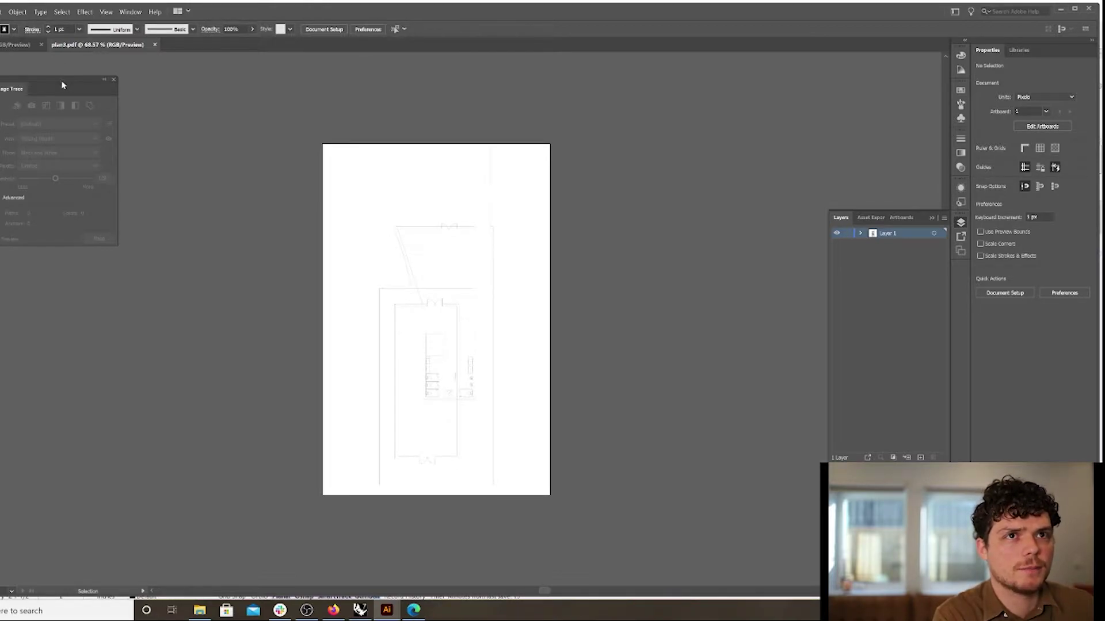
Move the floating Image Trace and tools palettes fully into view and change Artboard 1 to landscape orientation.
drag(63, 85, 97, 79)
mouse_move(1, 130)
mouse_down()
mouse_move(146, 114)
mouse_move(172, 97)
mouse_up()
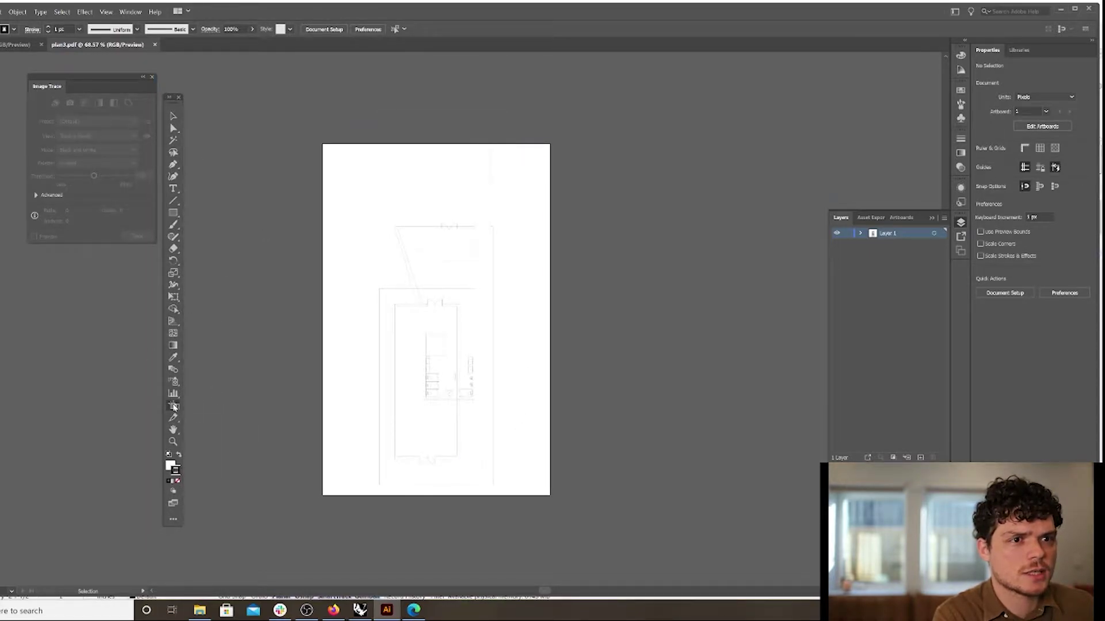
click(174, 406)
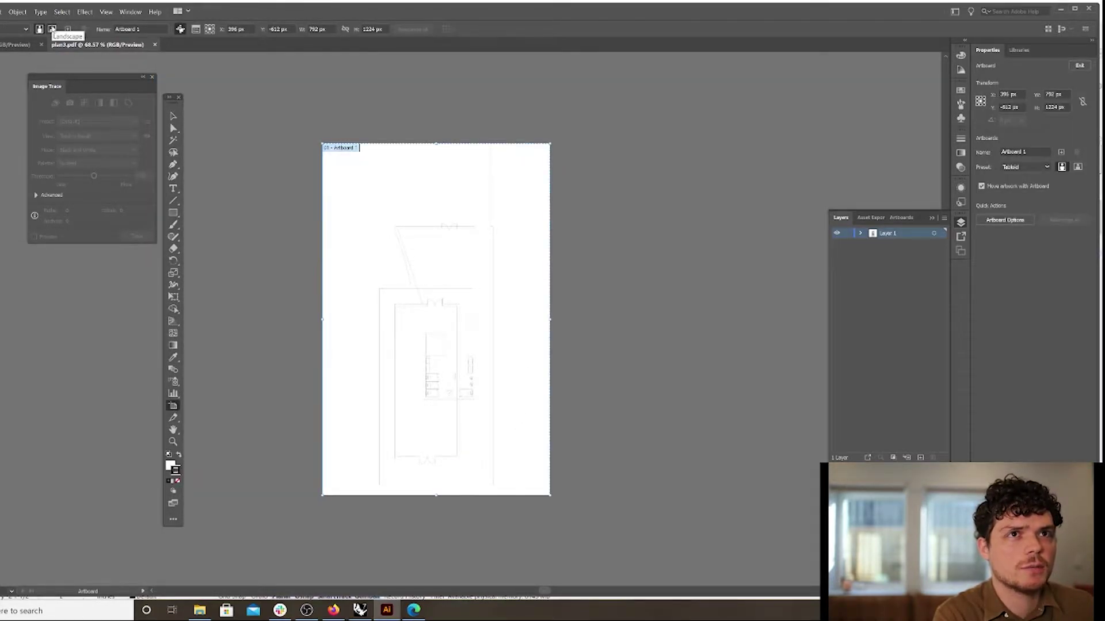
click(52, 29)
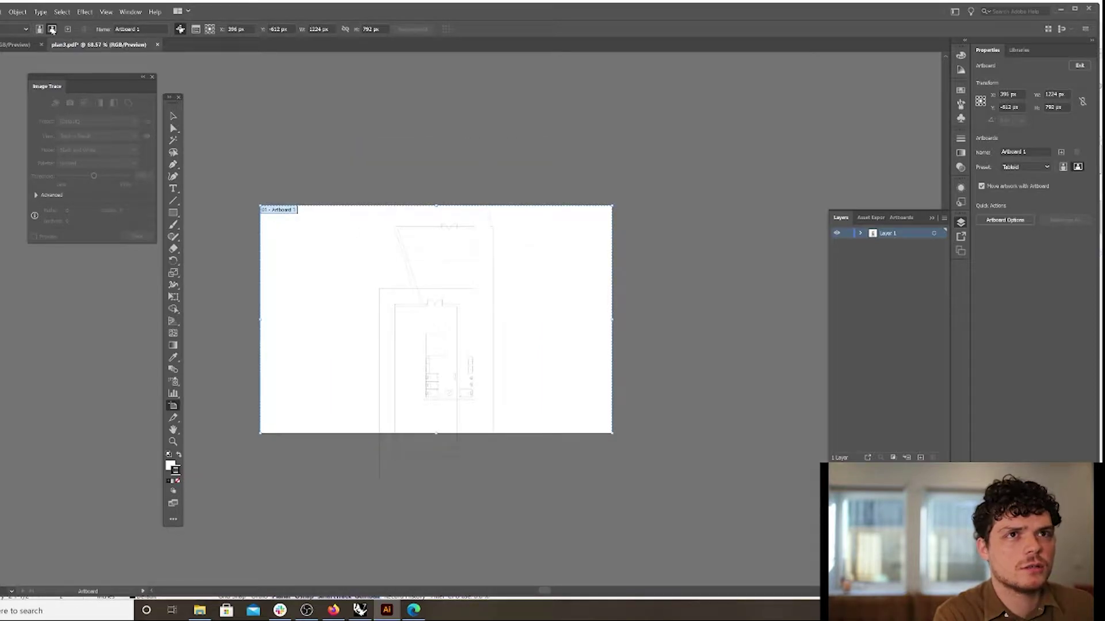
click(39, 29)
click(52, 29)
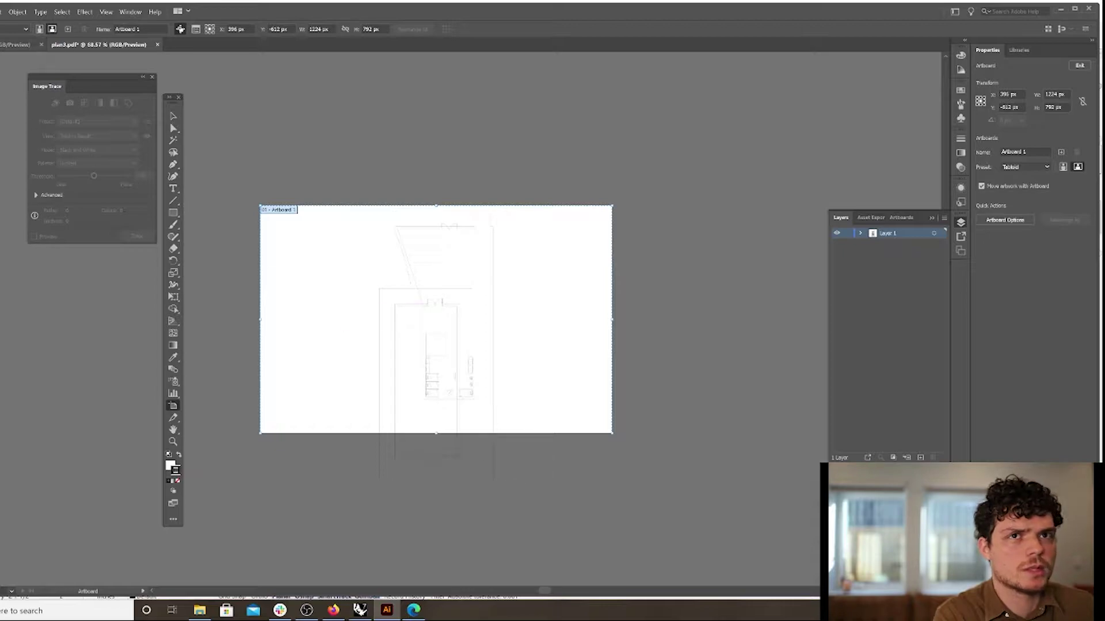
Rotate the entire imported plan 90° clockwise so it lies lengthwise on the landscape artboard.
click(173, 117)
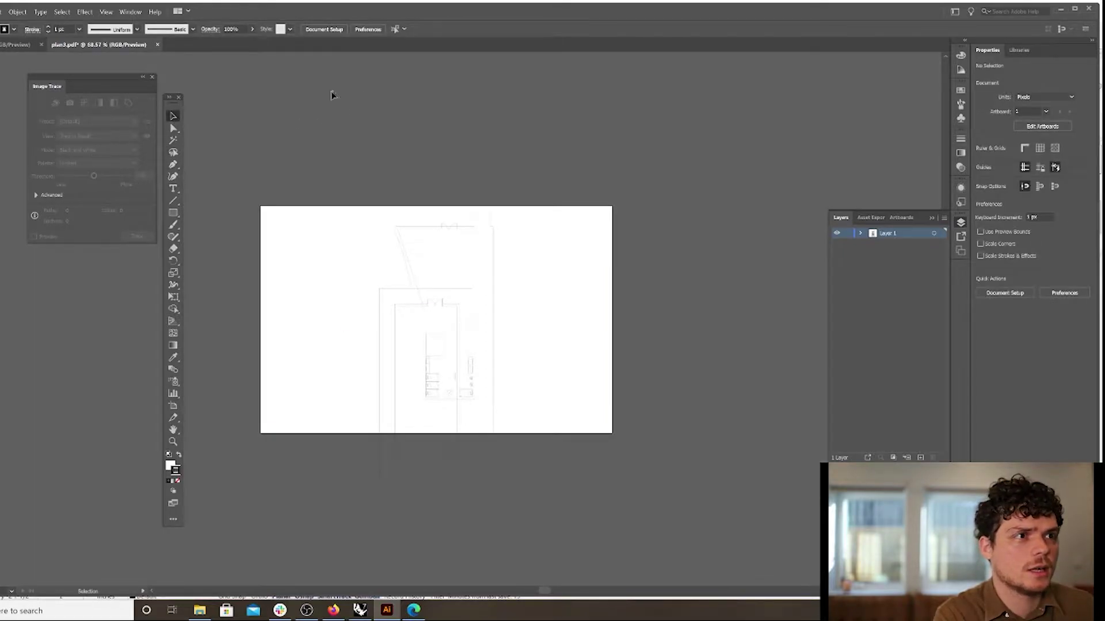
key(ctrl+a)
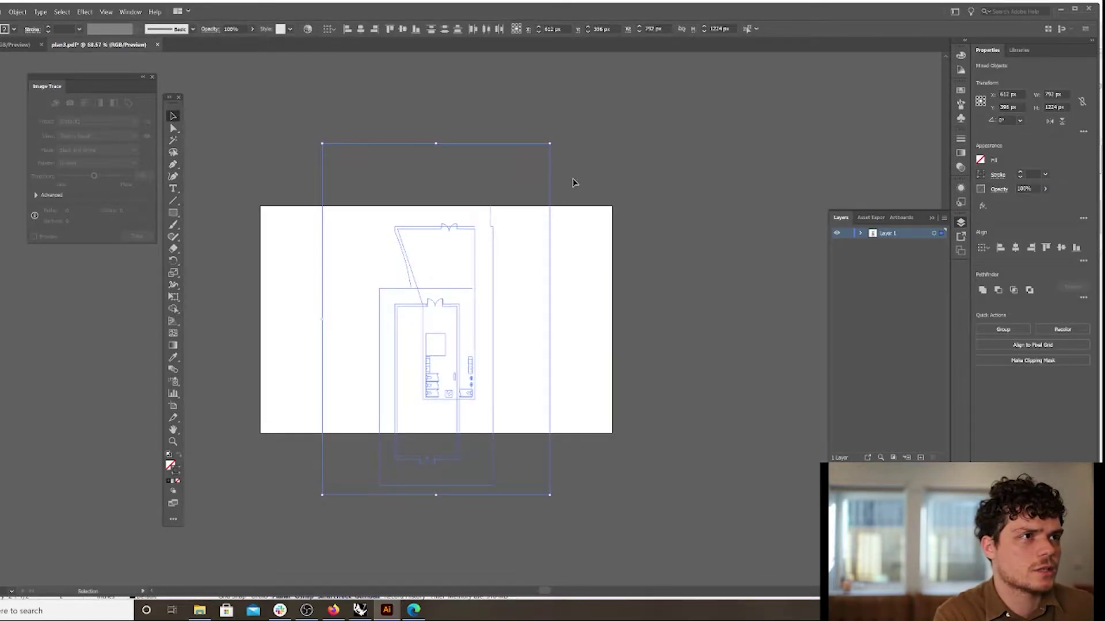
drag(552, 142, 641, 398)
click(662, 451)
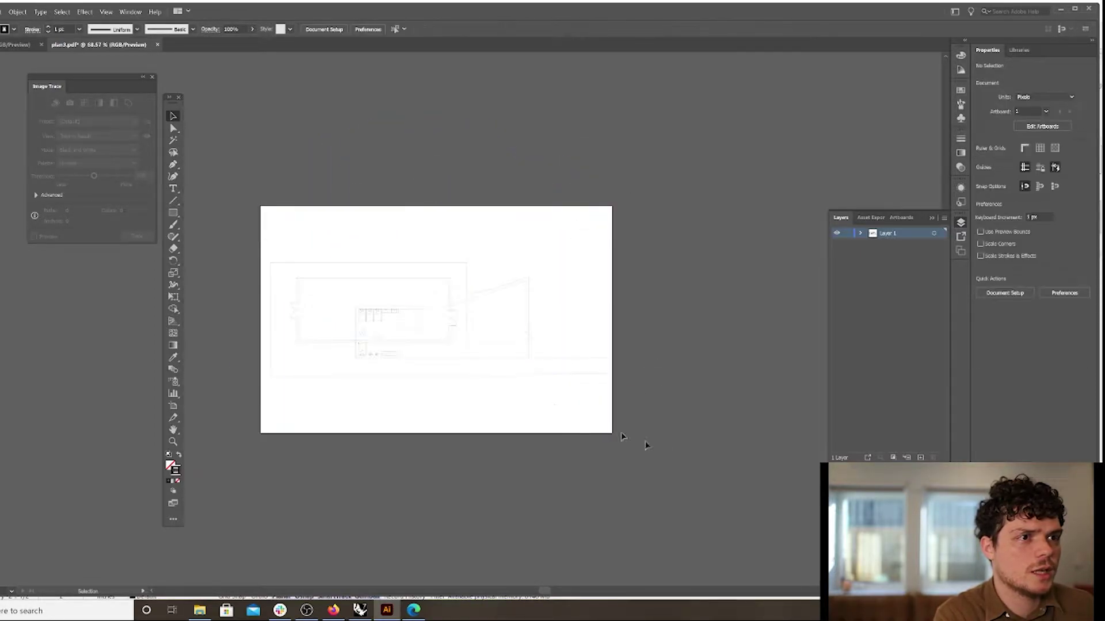
Examine individual paths of the rotated plan and the context commands available for them.
click(0, 11)
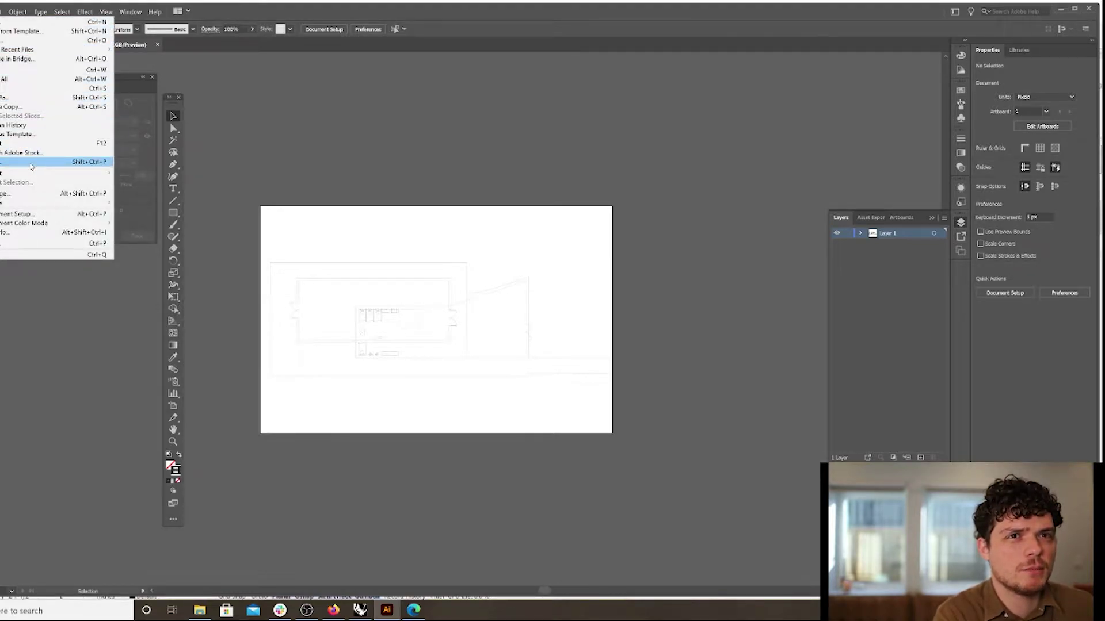
click(510, 152)
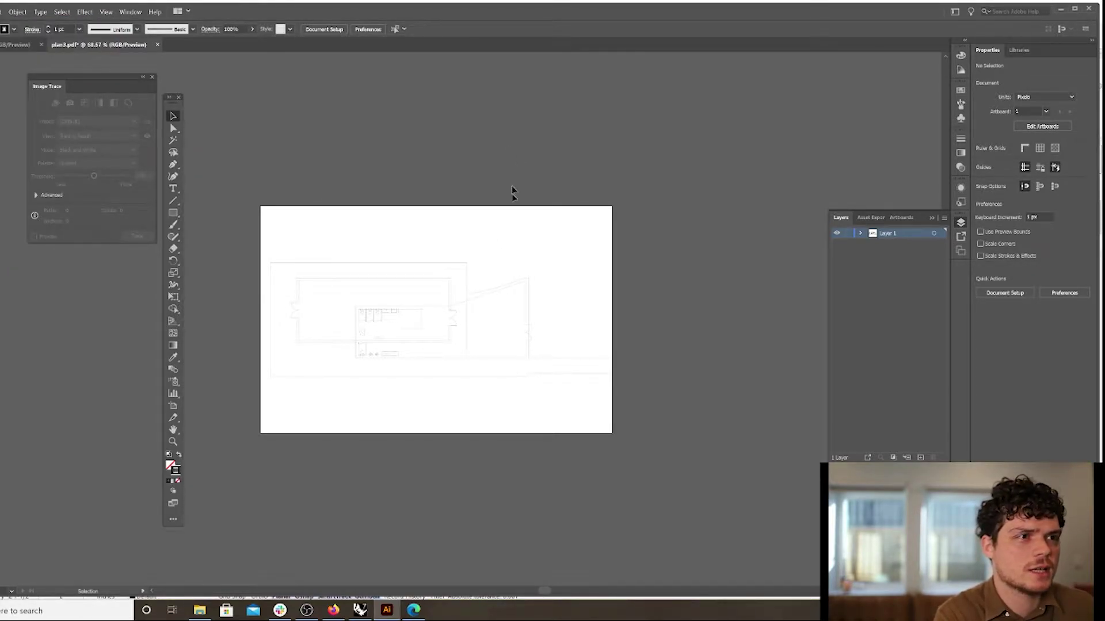
click(466, 282)
click(451, 329)
click(476, 360)
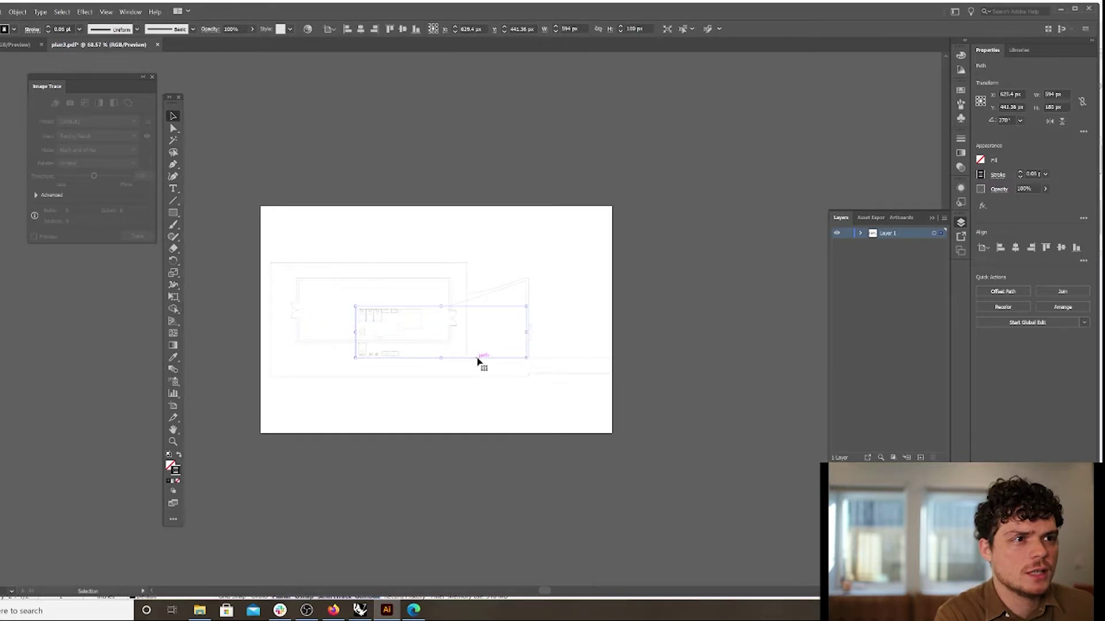
click(420, 291)
right_click(412, 294)
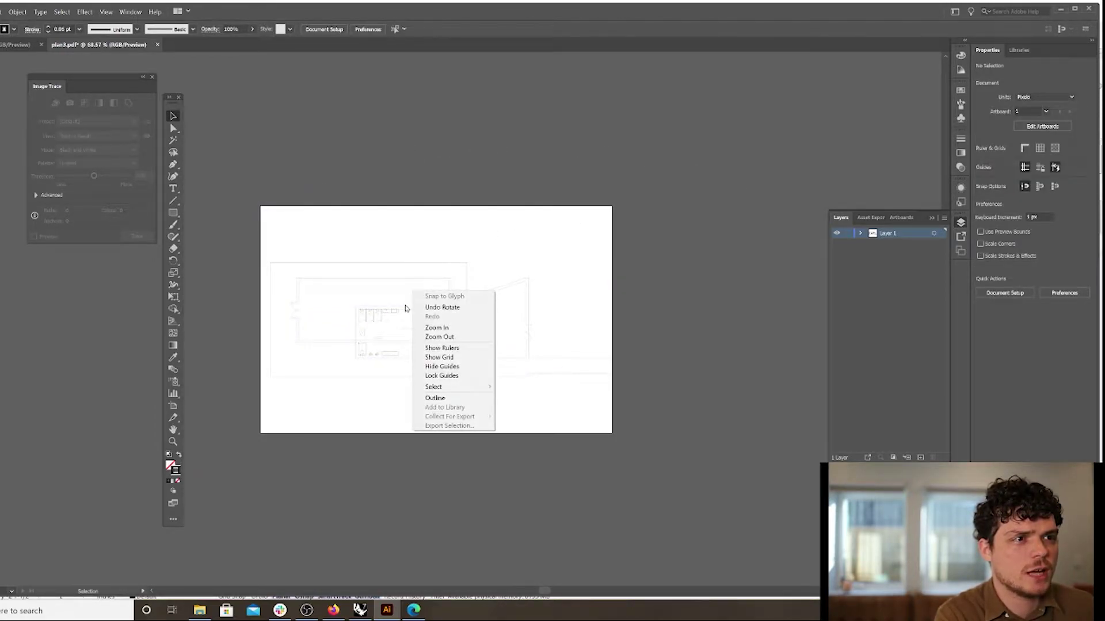
click(405, 308)
right_click(404, 309)
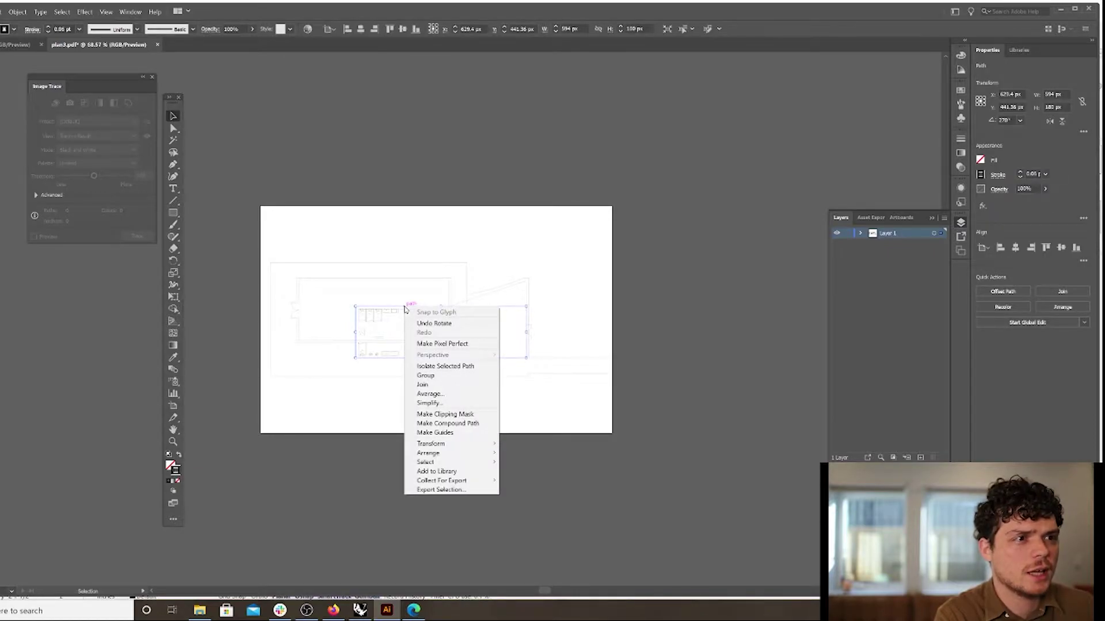
click(582, 463)
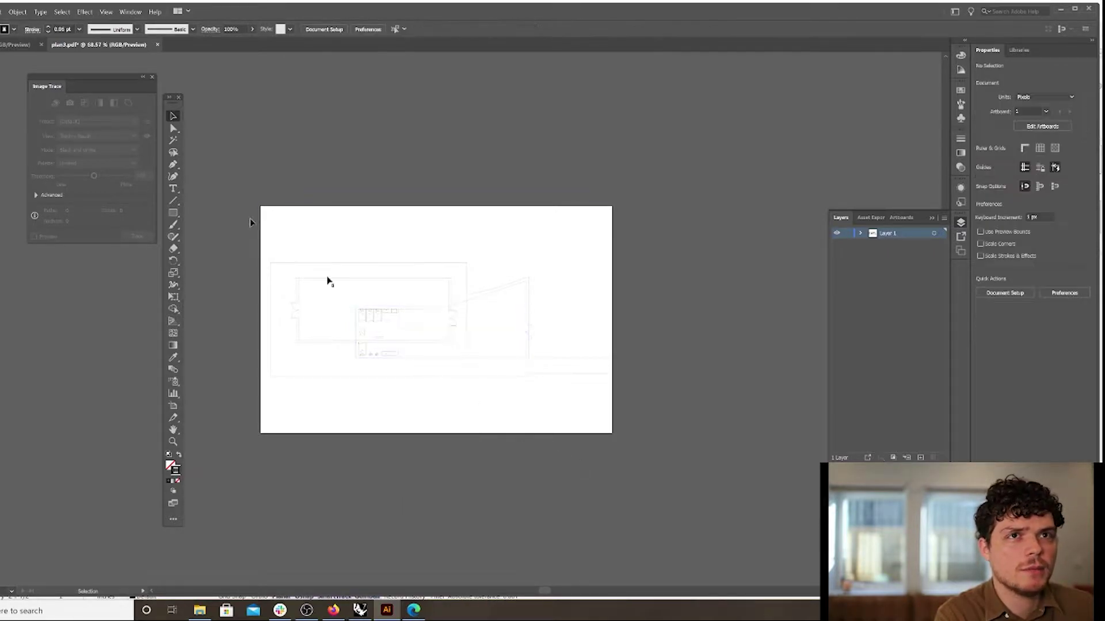
Check the toilet stall and outer boundary paths in the other open plan document and return to plan3.pdf.
click(7, 46)
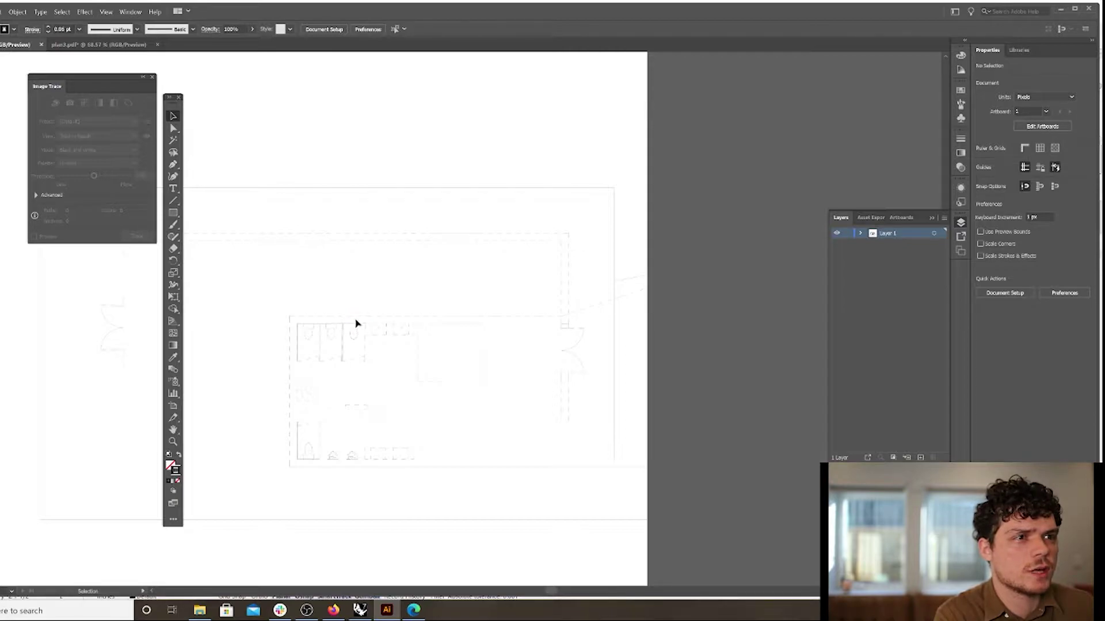
click(357, 324)
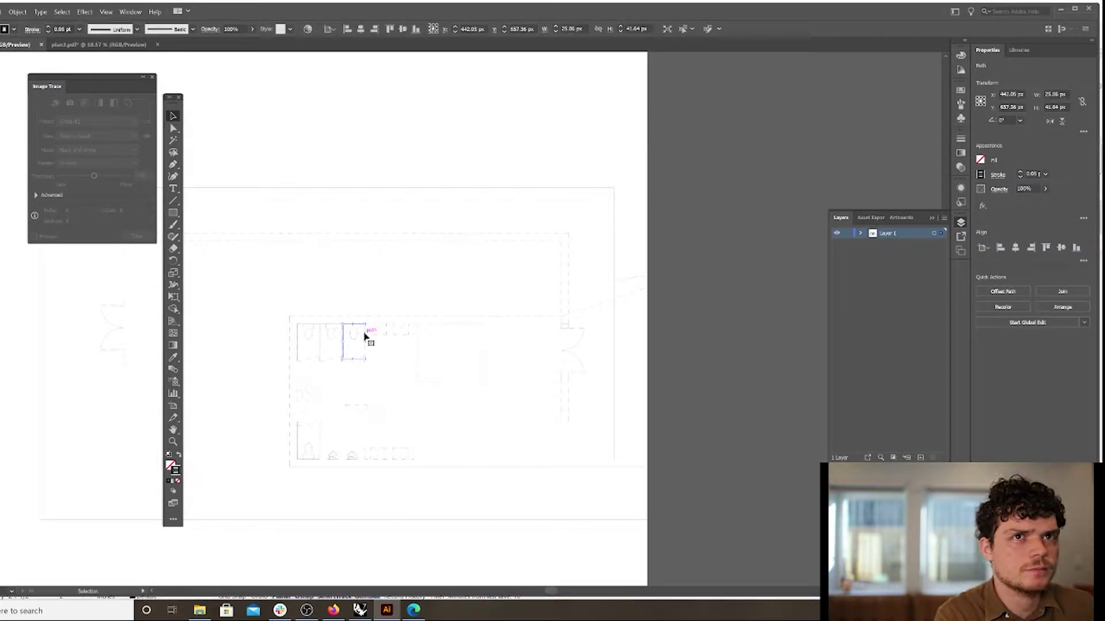
alt+scroll(458, 324, down, 2)
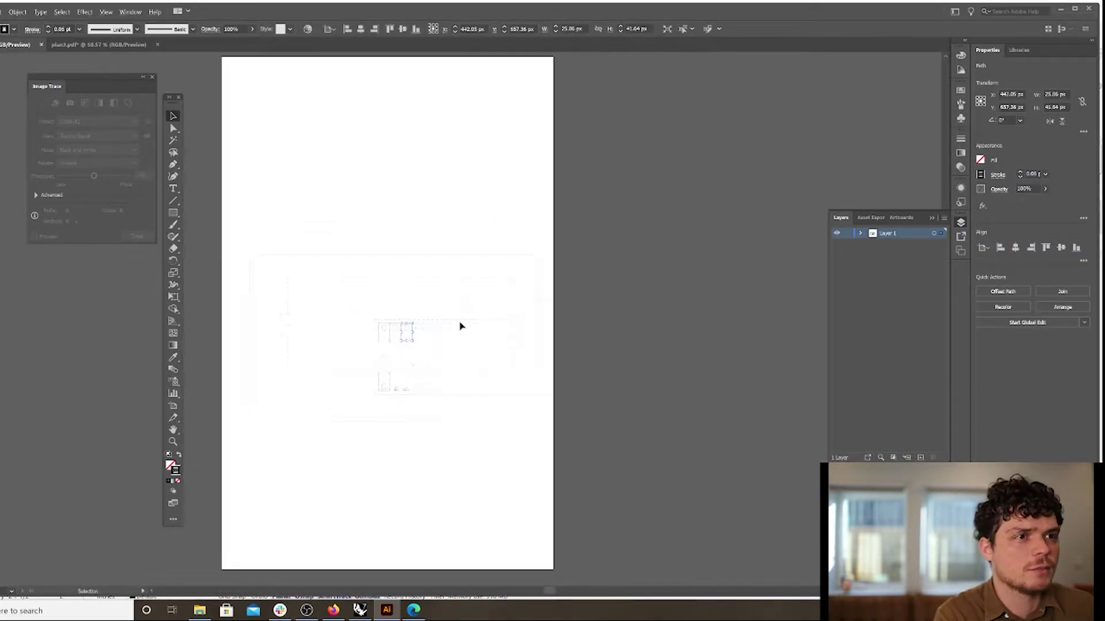
right_click(308, 256)
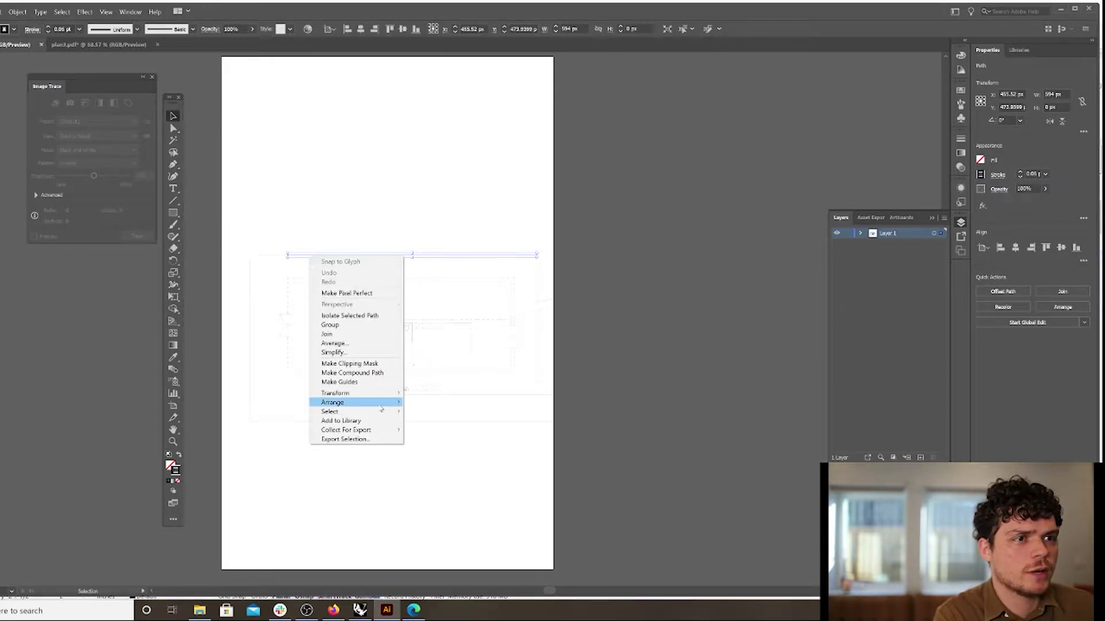
click(255, 109)
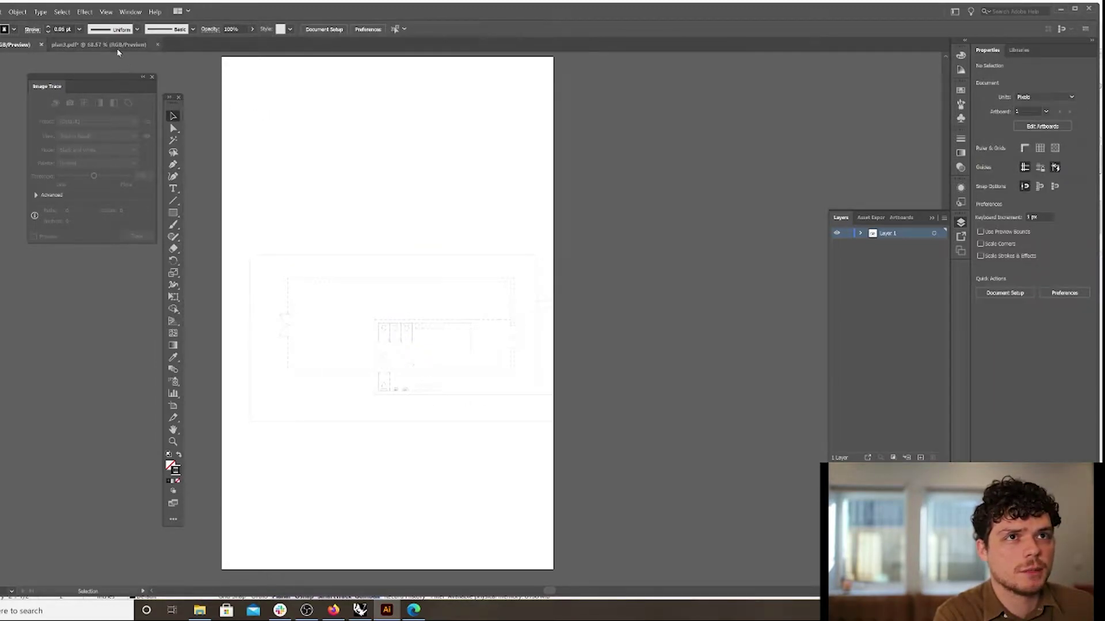
click(117, 46)
Examine how the wall lines around the double door nearest the slanted wall are divided into separate paths.
alt+scroll(461, 355, up, 3)
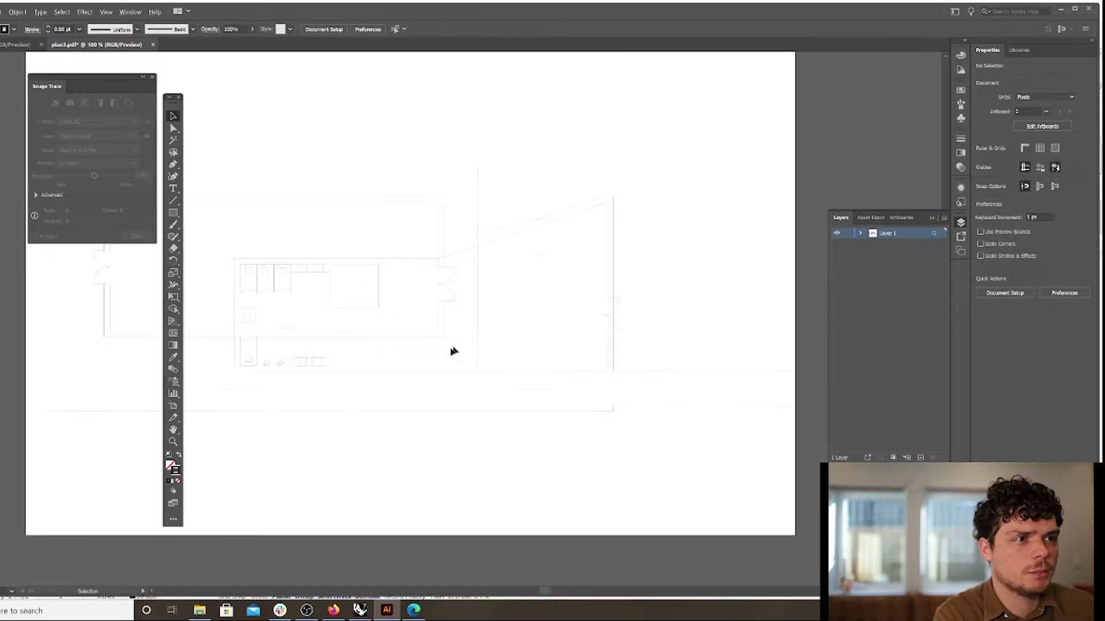
click(476, 356)
alt+scroll(430, 346, down, 4)
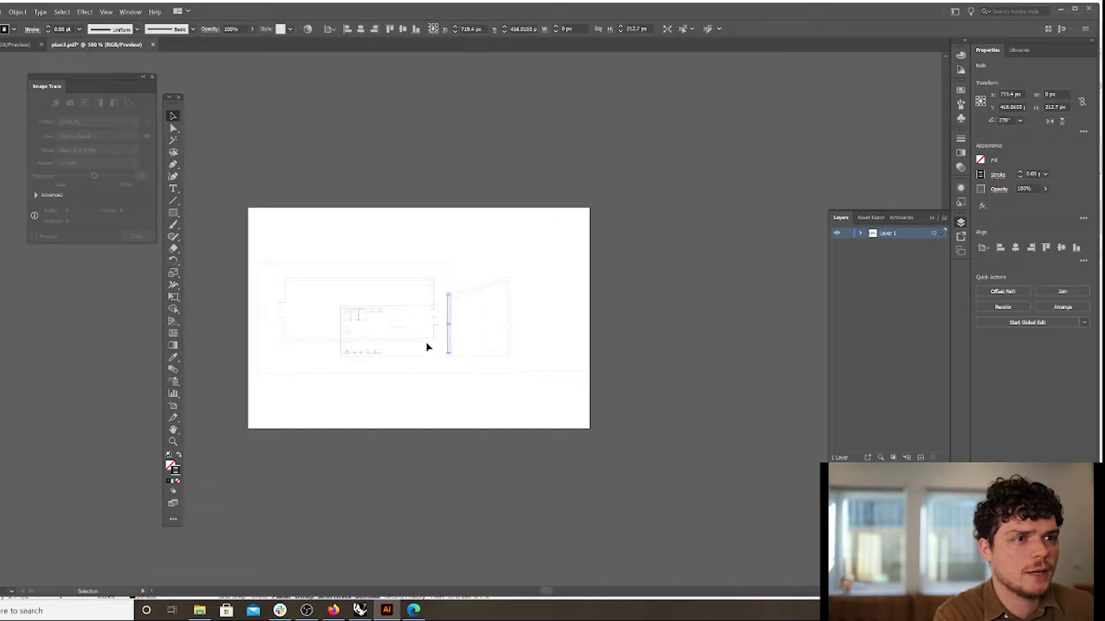
alt+scroll(450, 364, up, 5)
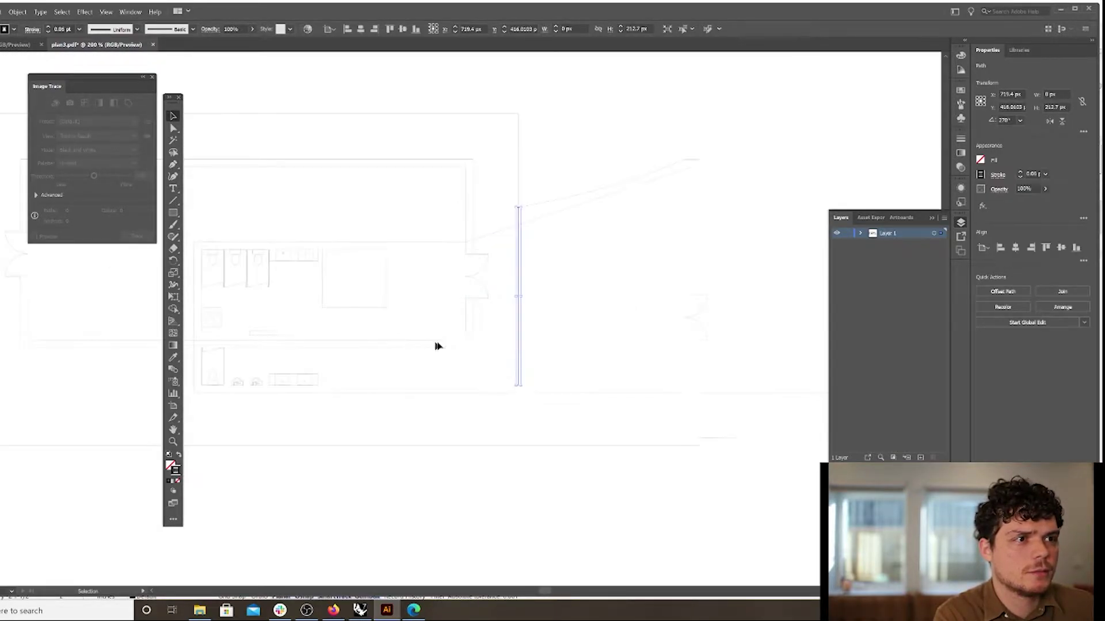
click(466, 308)
alt+scroll(467, 308, up, 5)
click(463, 309)
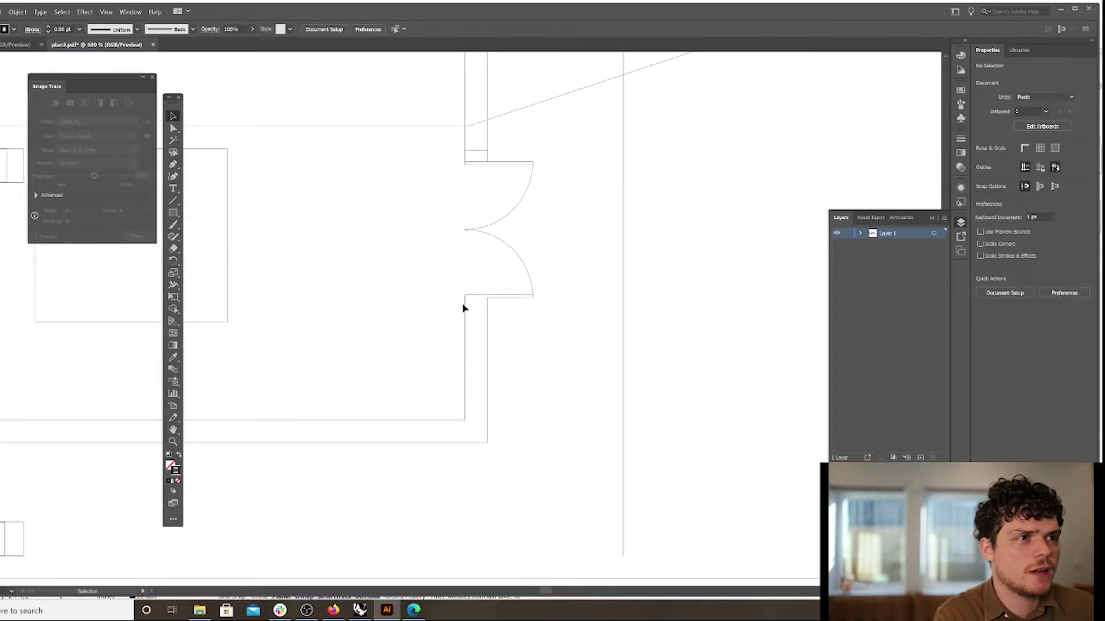
click(467, 306)
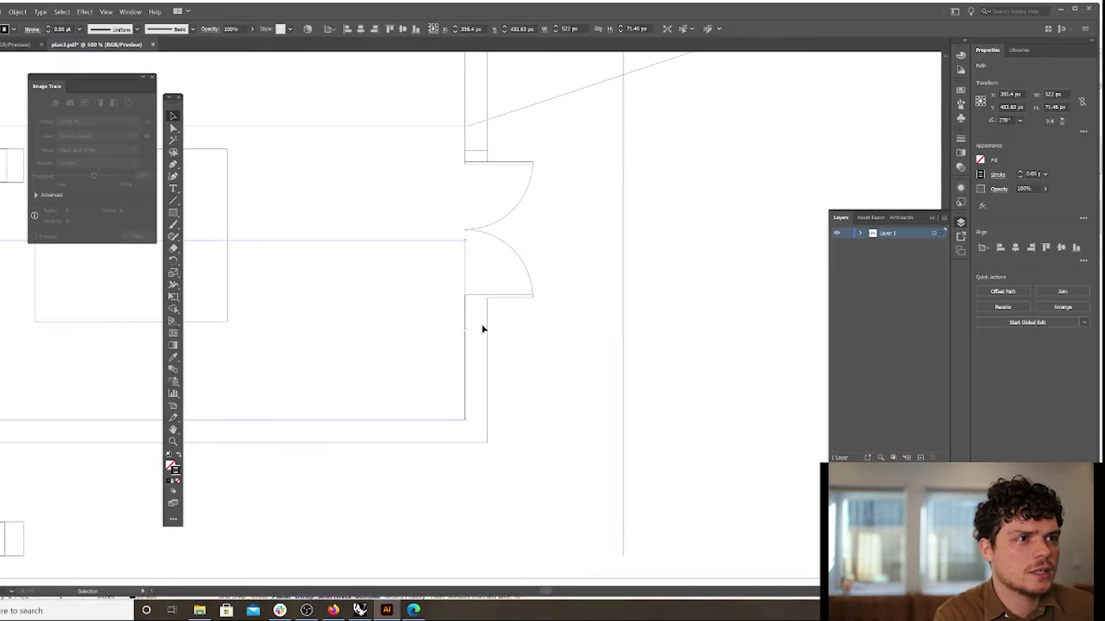
click(514, 337)
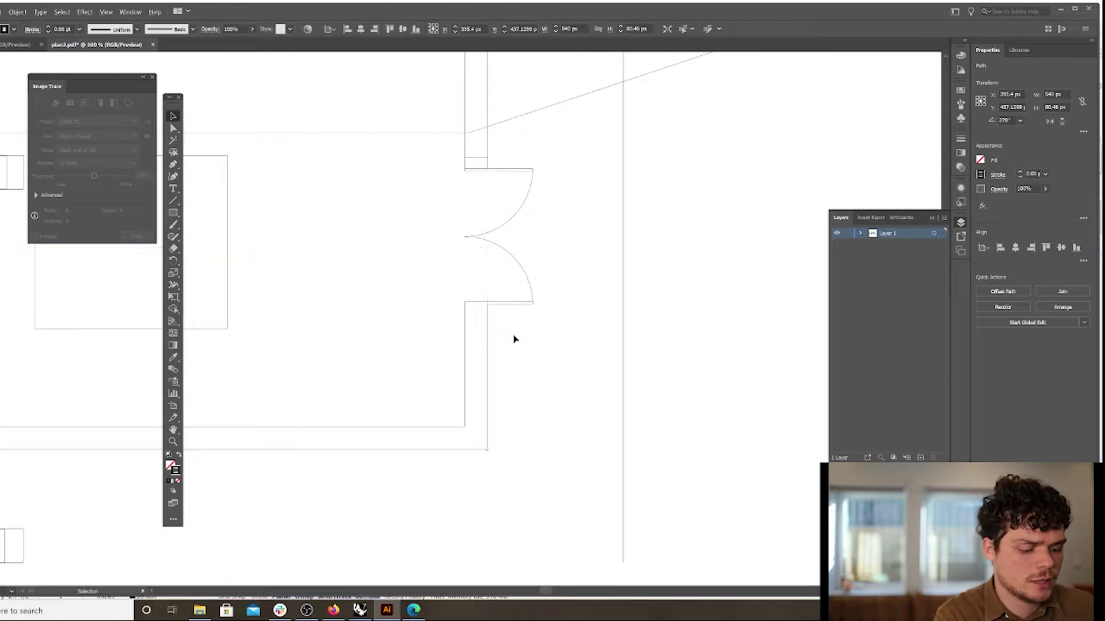
alt+scroll(487, 334, up, 4)
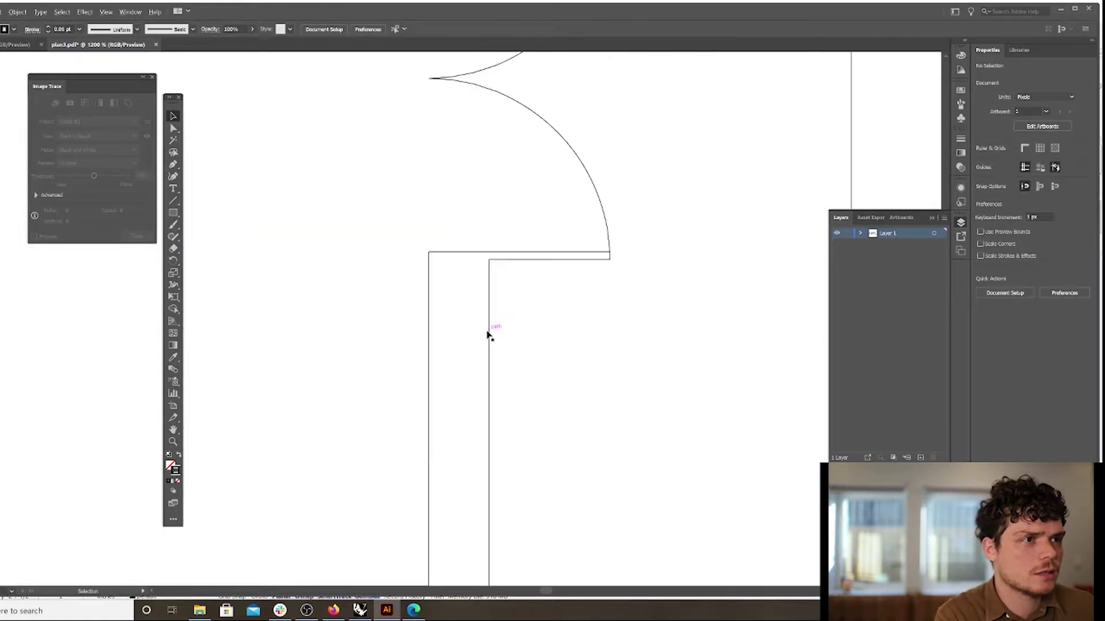
click(491, 272)
alt+scroll(487, 273, down, 6)
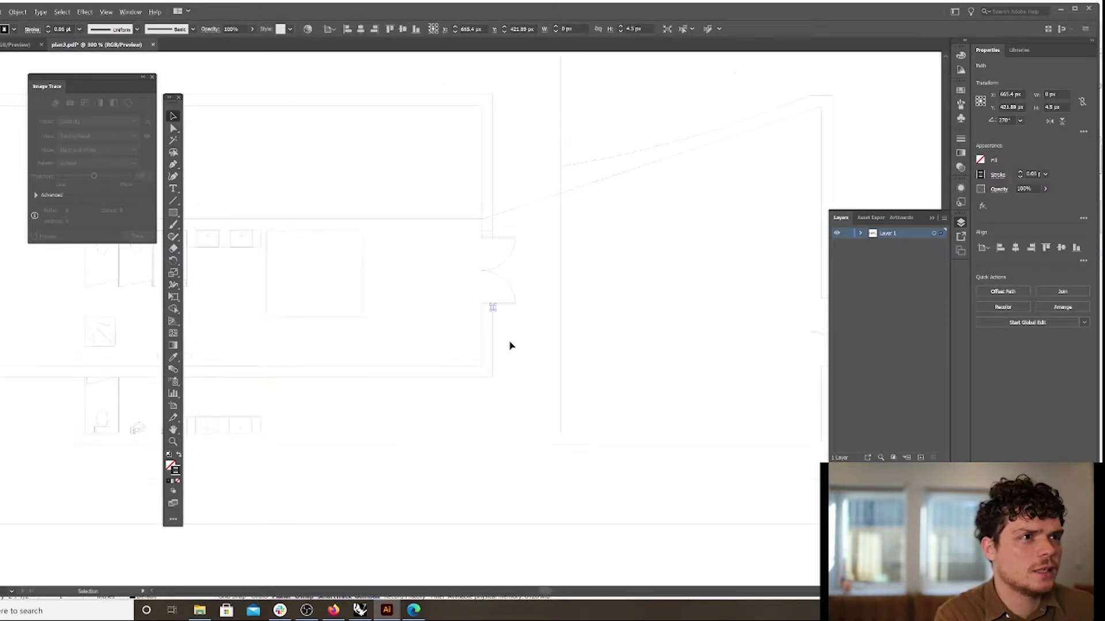
Select the inner and outer wall outlines of the long rectangular room together and set their stroke weight to 1 pt.
alt+scroll(488, 243, up, 3)
click(499, 220)
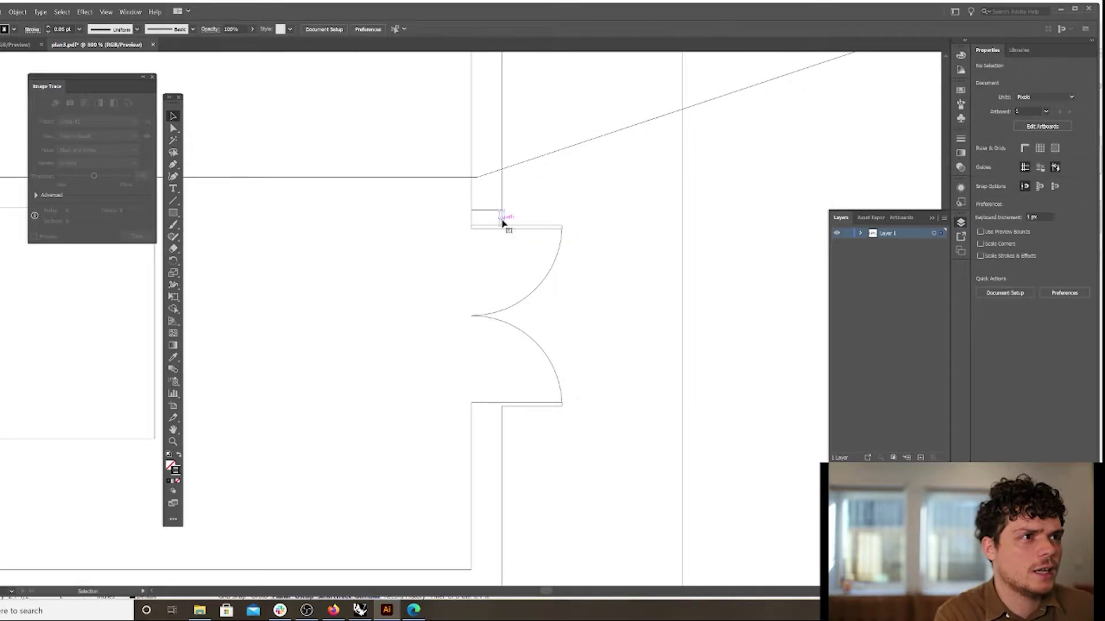
click(502, 221)
drag(520, 221, 455, 190)
alt+scroll(491, 260, down, 4)
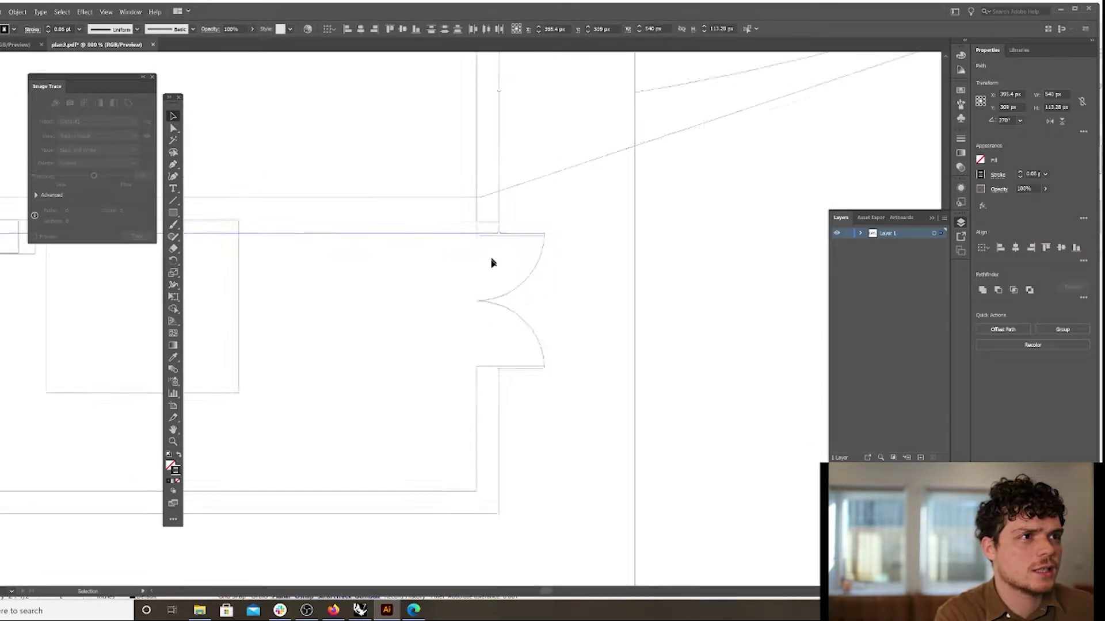
shift+click(467, 309)
click(79, 29)
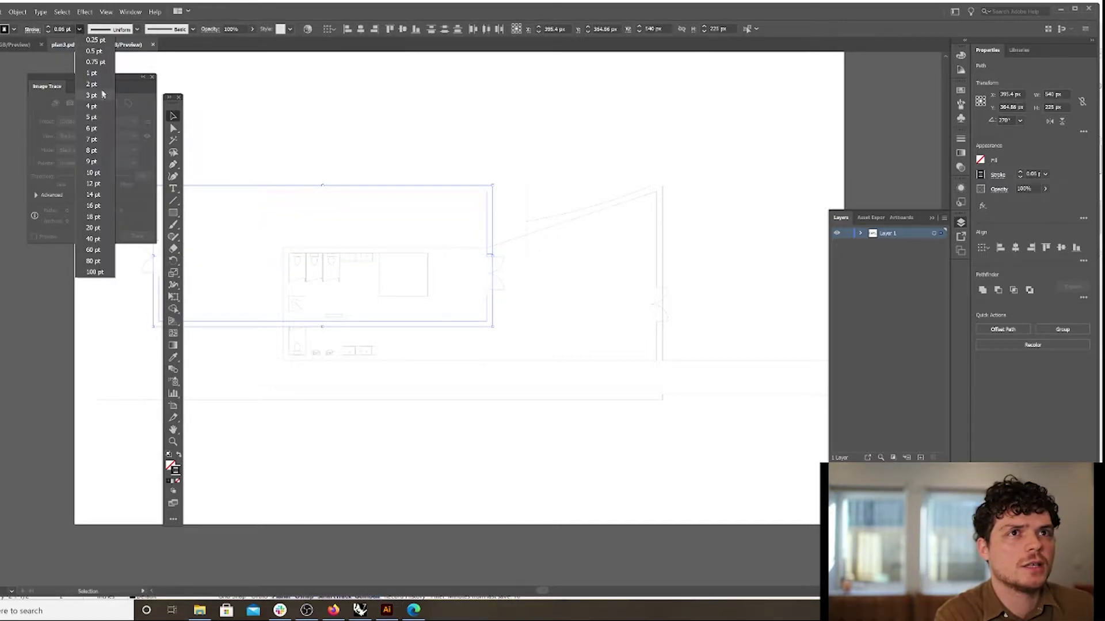
click(104, 80)
click(458, 303)
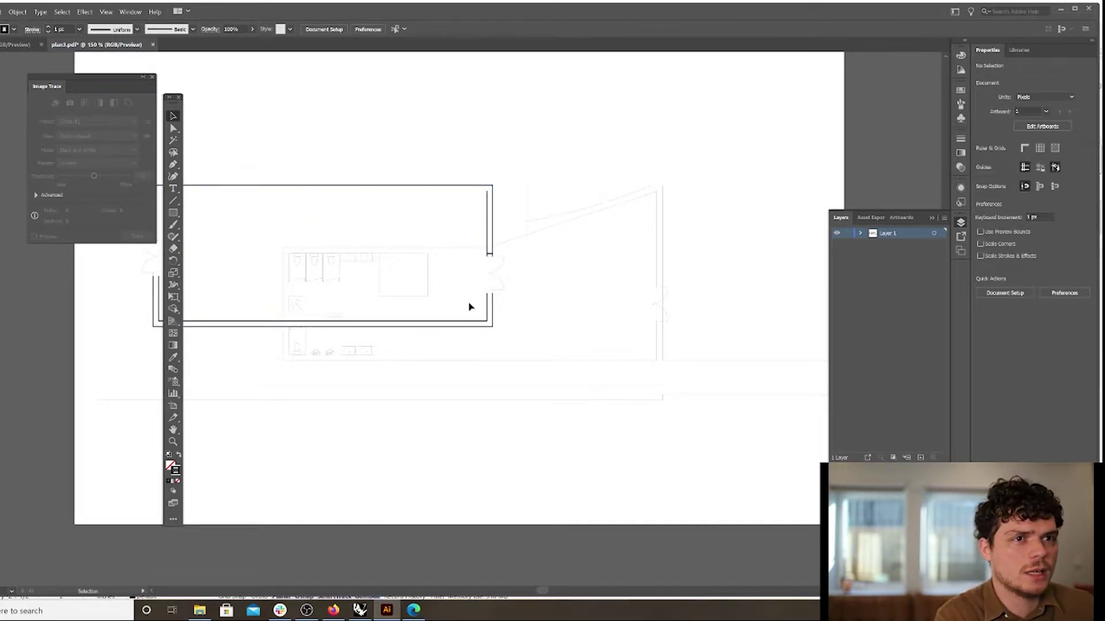
Set the remaining thin wall segments just below the double door nearest the slanted wall to a 1 pt stroke.
alt+scroll(496, 346, up, 5)
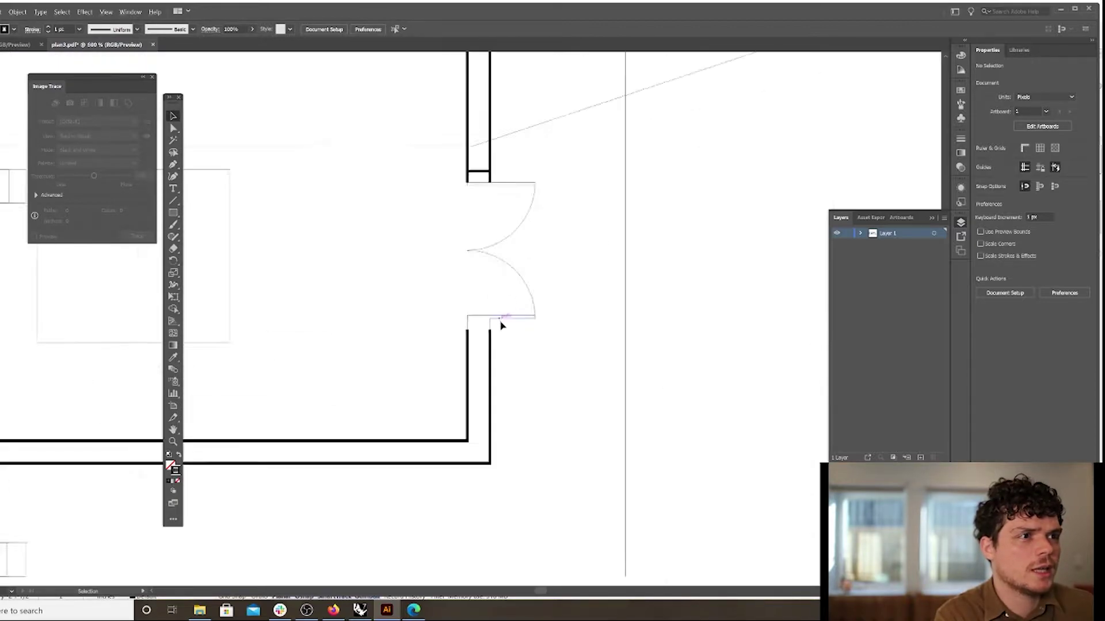
click(433, 324)
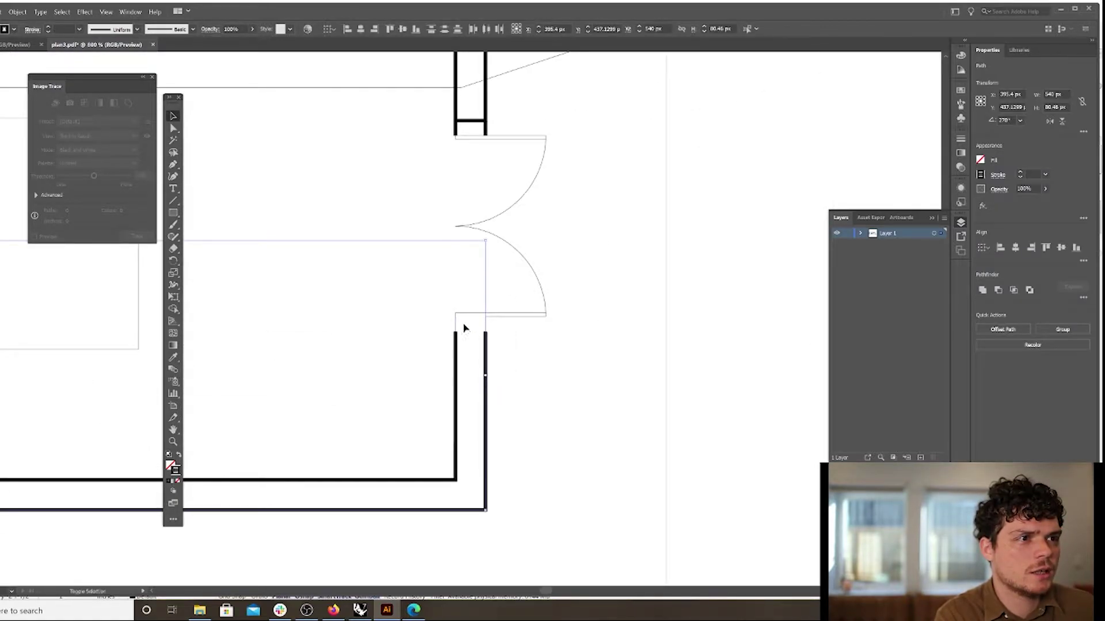
click(79, 28)
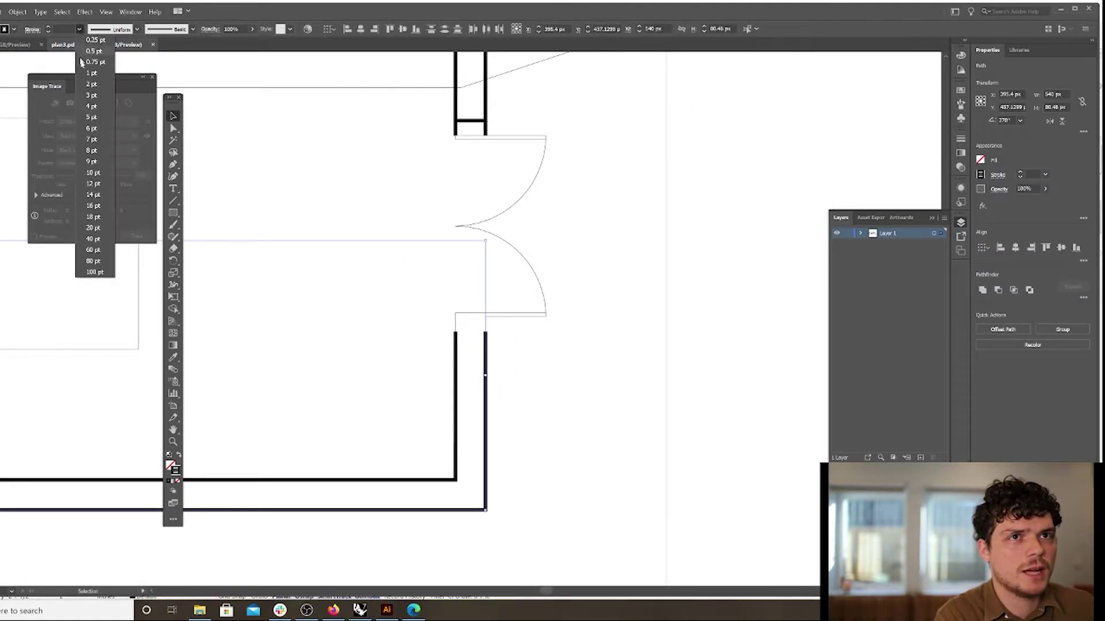
click(95, 71)
click(456, 324)
click(80, 30)
click(93, 73)
click(393, 323)
alt+scroll(393, 324, down, 2)
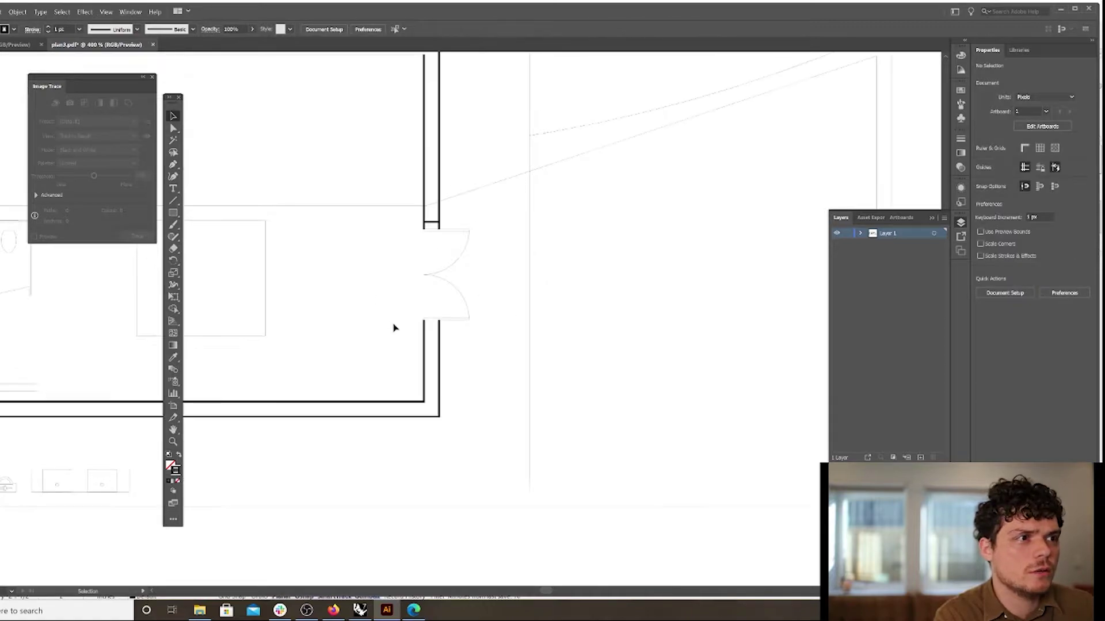
alt+scroll(394, 328, down, 2)
alt+scroll(488, 383, down, 1)
alt+scroll(209, 304, up, 3)
alt+scroll(360, 317, down, 2)
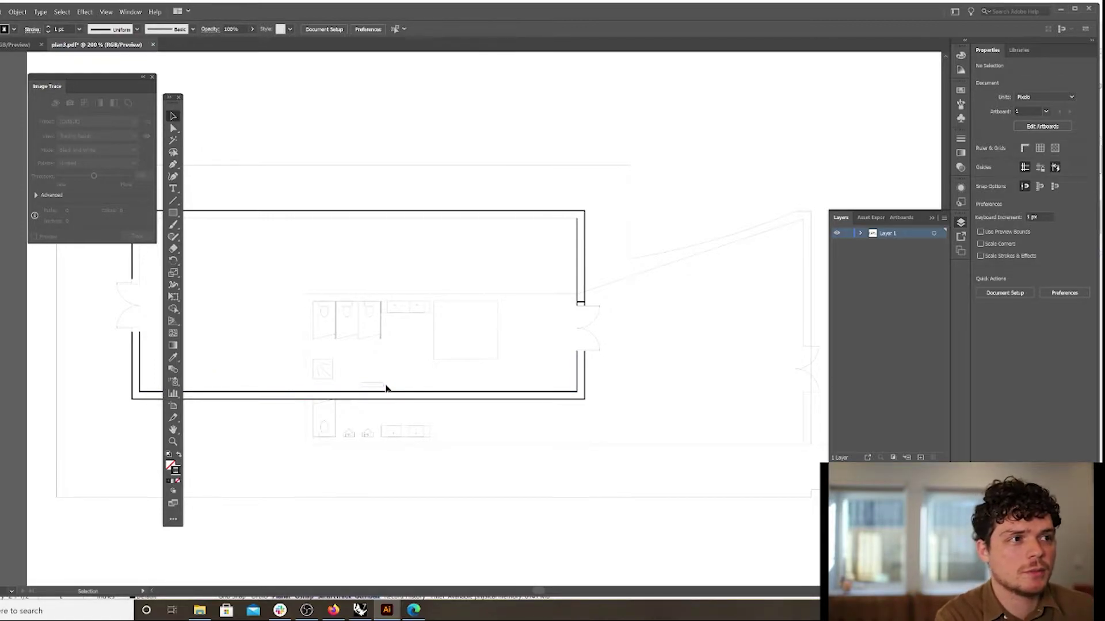
alt+scroll(386, 388, down, 1)
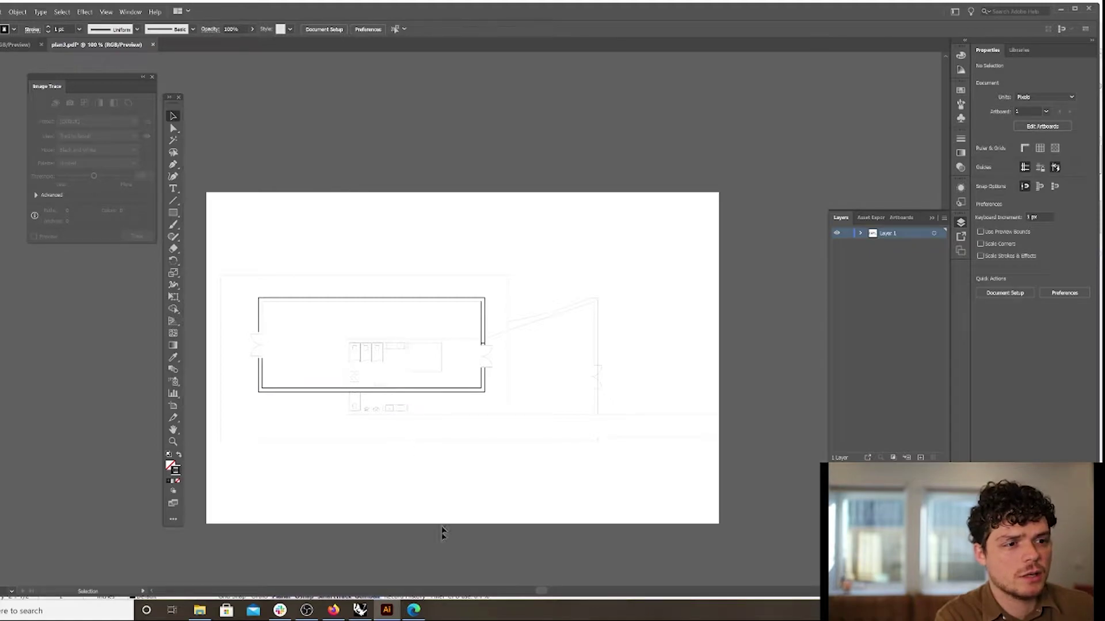
Switch to Rhino and review the floor plan in the Top viewport.
click(359, 610)
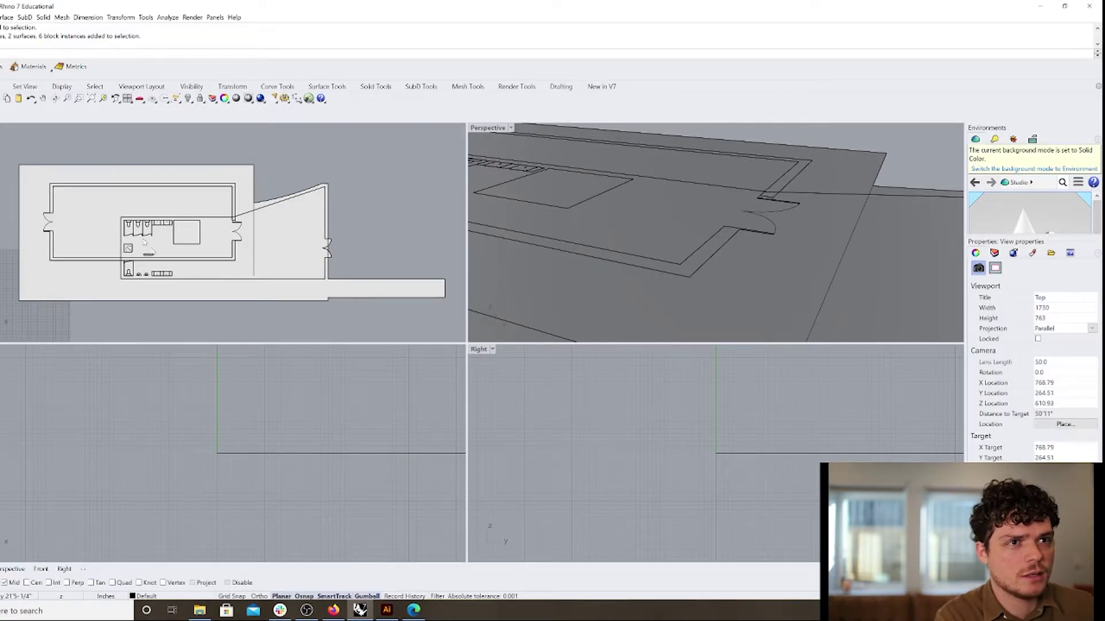
scroll(166, 267, down, 2)
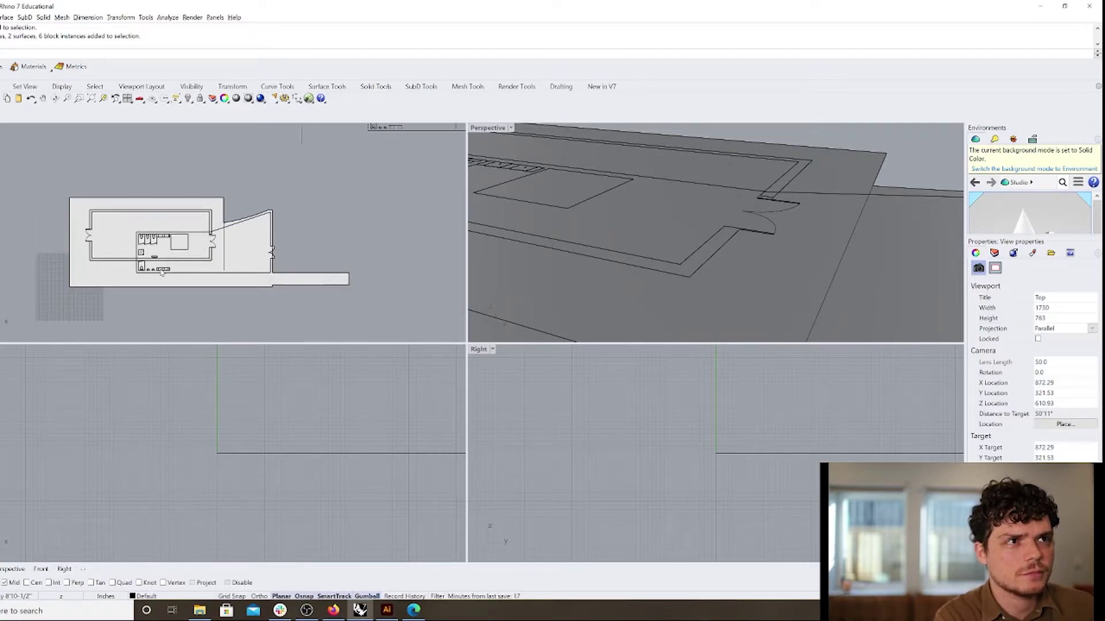
scroll(164, 243, up, 4)
scroll(167, 248, down, 2)
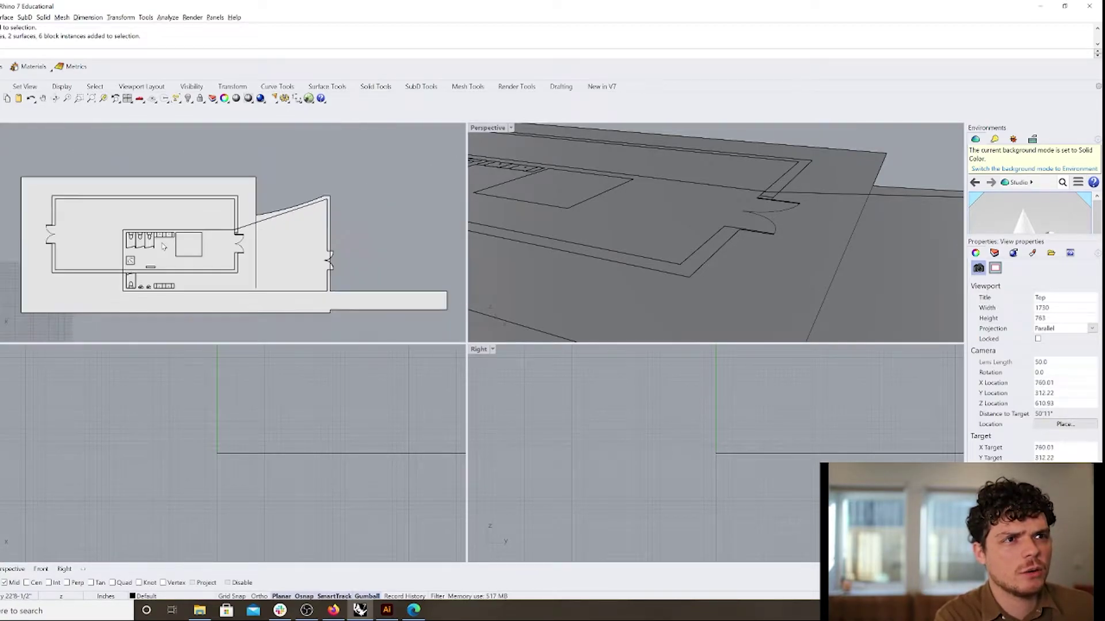
Duplicate the borders of all surfaces and polysurfaces in the floor plan with DupBorder.
click(167, 248)
click(237, 161)
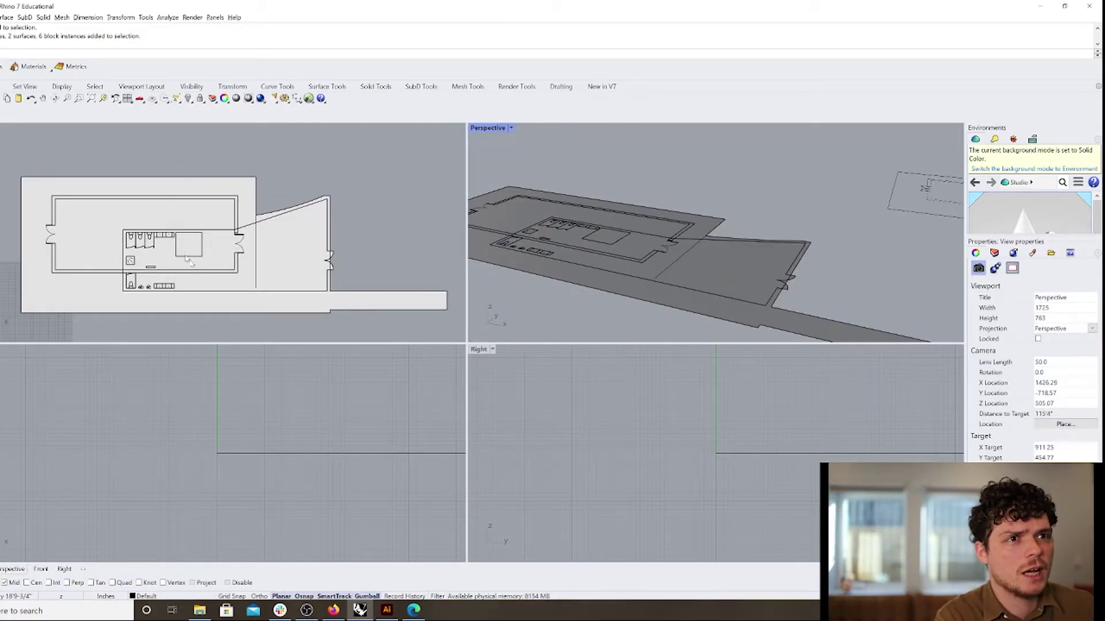
scroll(195, 266, down, 2)
scroll(162, 255, up, 4)
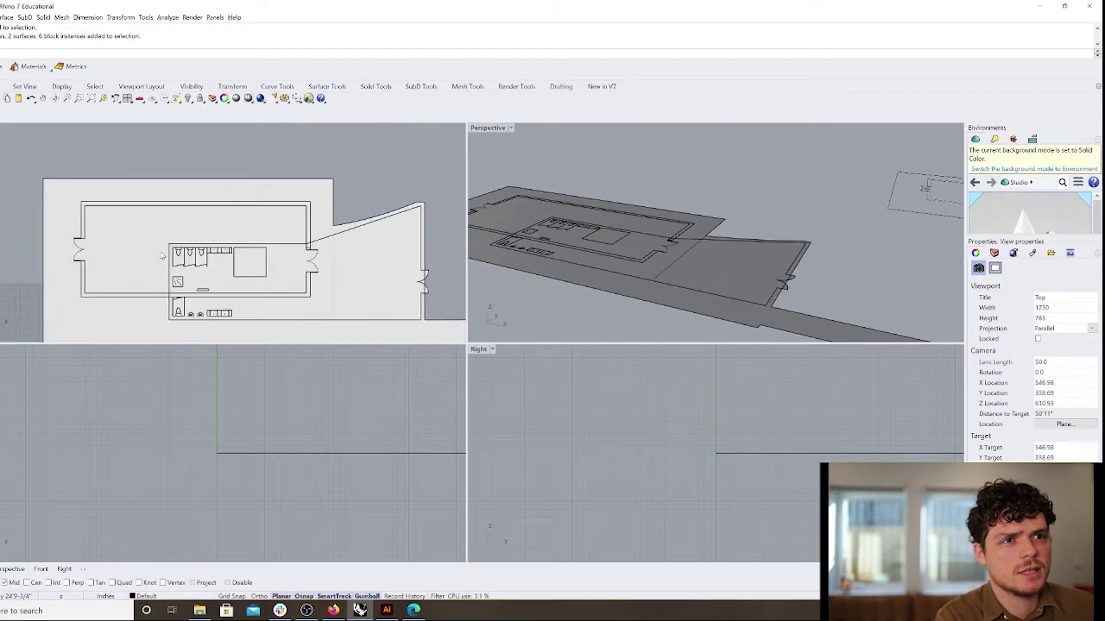
scroll(83, 238, down, 2)
scroll(166, 268, up, 2)
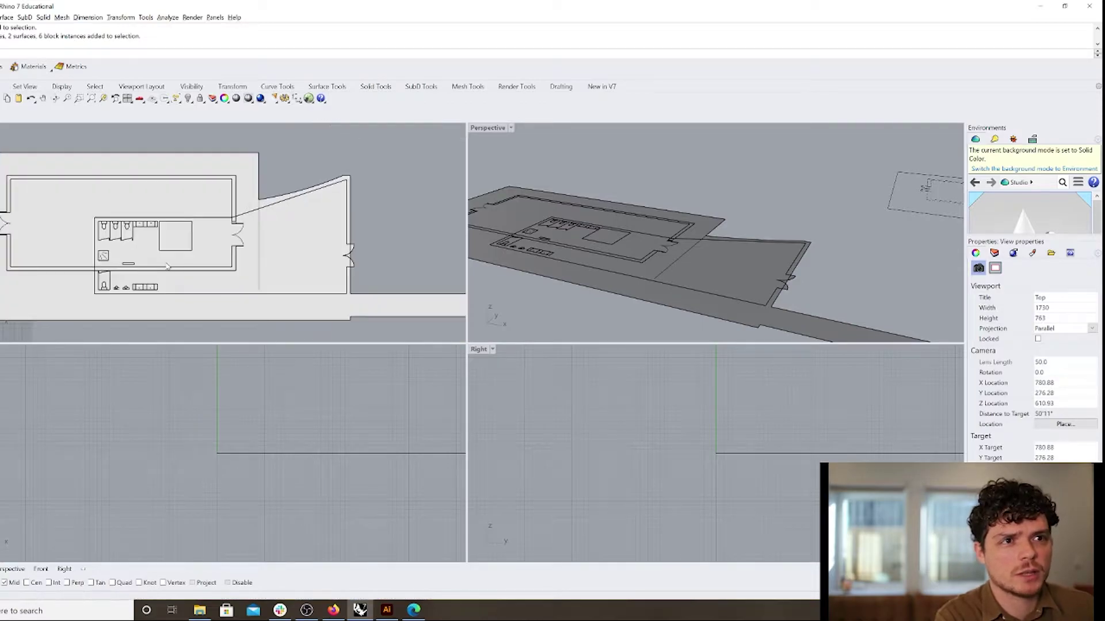
scroll(166, 266, down, 1)
drag(7, 176, 455, 335)
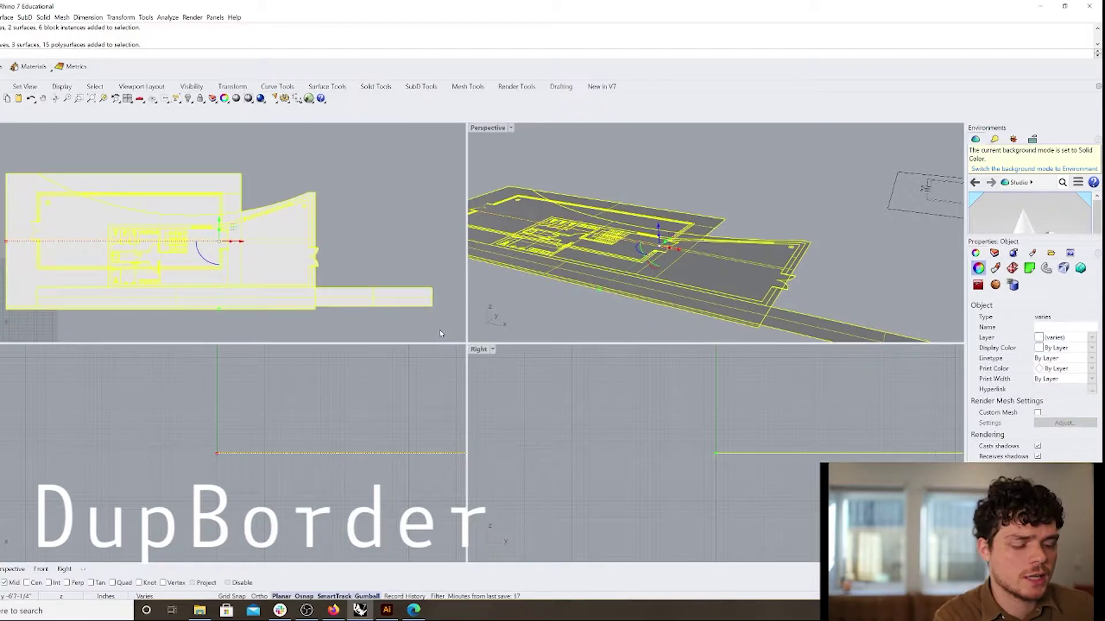
text(dupborder)
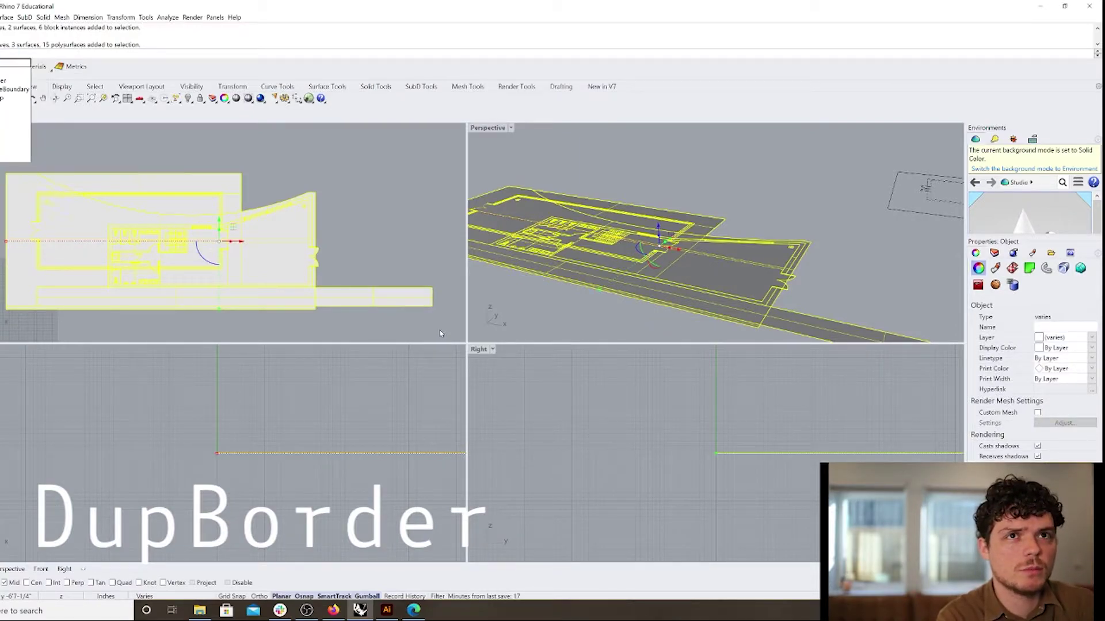
key(Return)
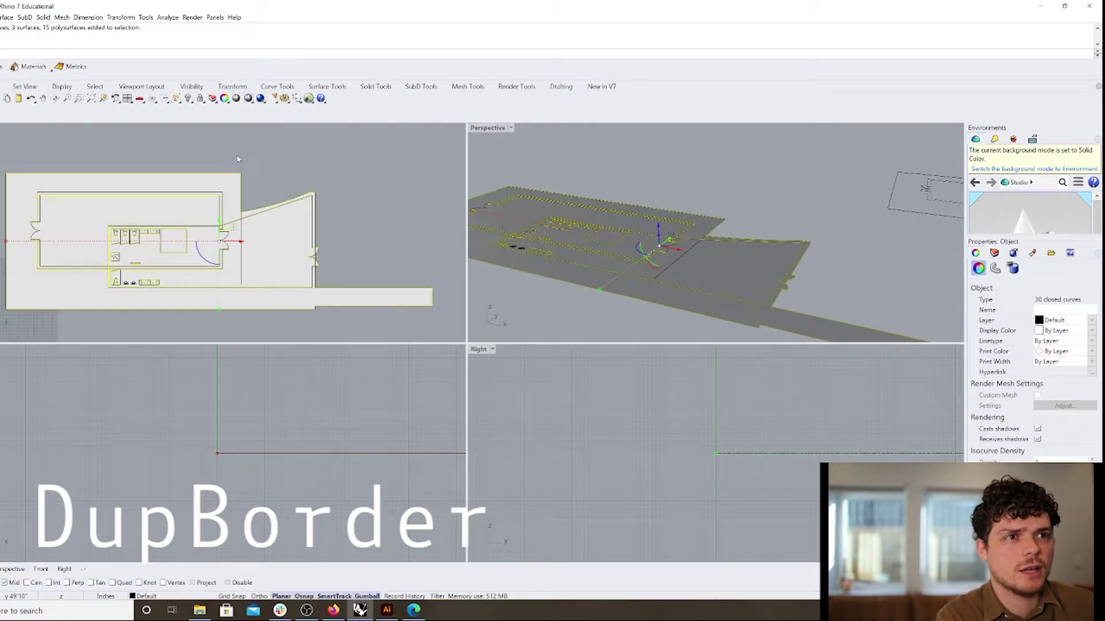
Try to move only the duplicated border curves straight down, clear of the original floor plan.
scroll(238, 160, down, 4)
drag(228, 172, 223, 254)
click(87, 255)
Examine the duplicated wall outlines at the double door nearest the slanted wall and compare them with the original plan.
scroll(212, 284, up, 6)
scroll(256, 283, up, 5)
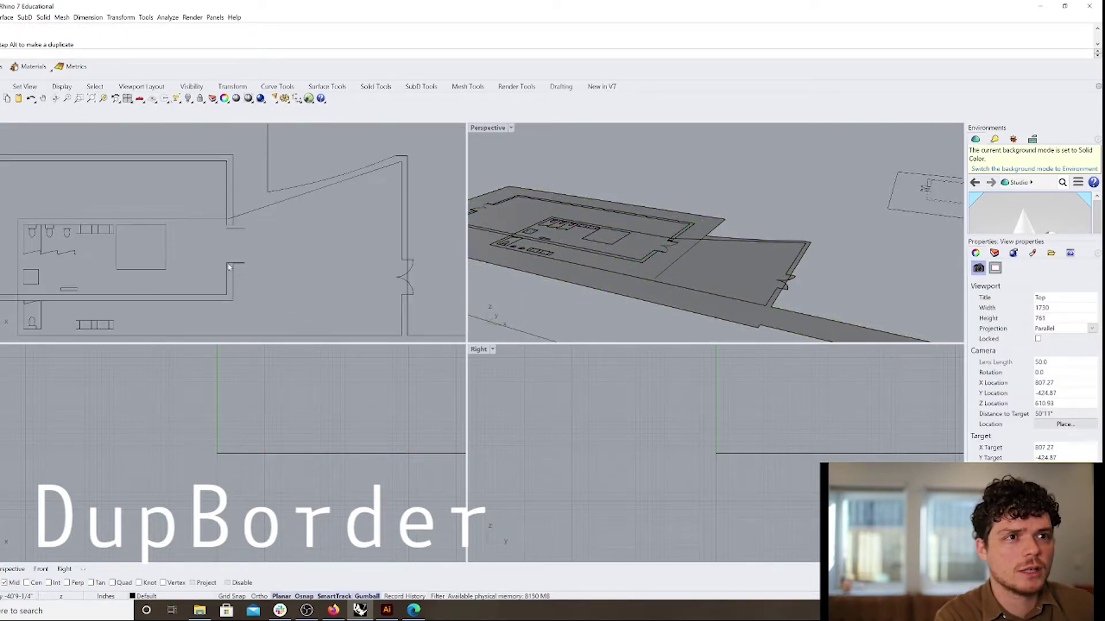
scroll(231, 275, up, 3)
click(234, 283)
scroll(217, 252, up, 4)
scroll(215, 248, up, 5)
scroll(264, 259, down, 12)
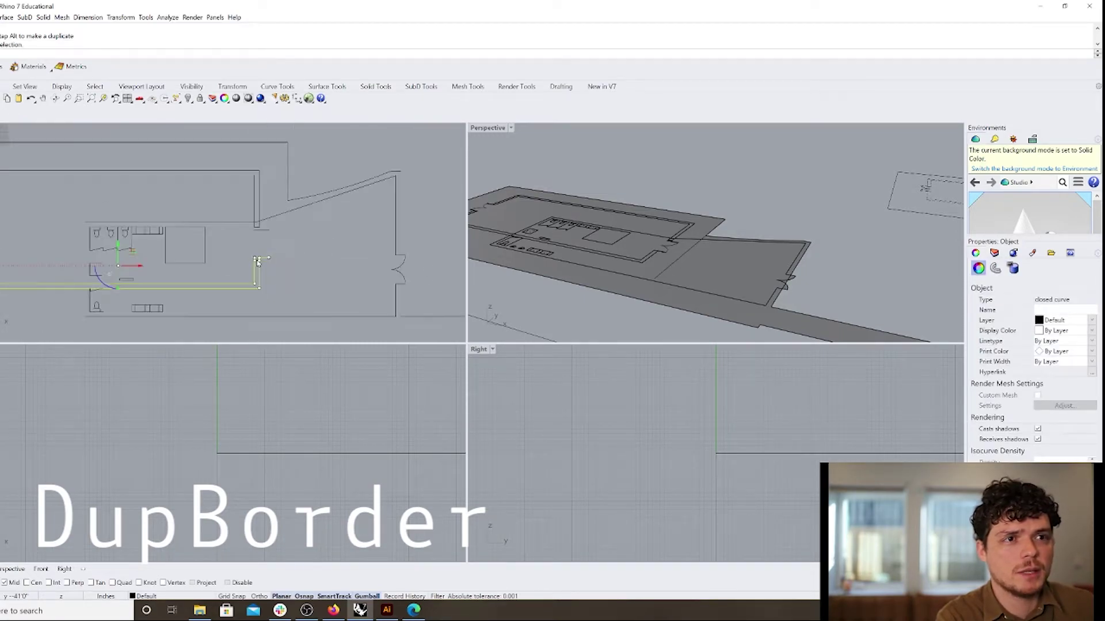
click(256, 258)
scroll(221, 266, down, 6)
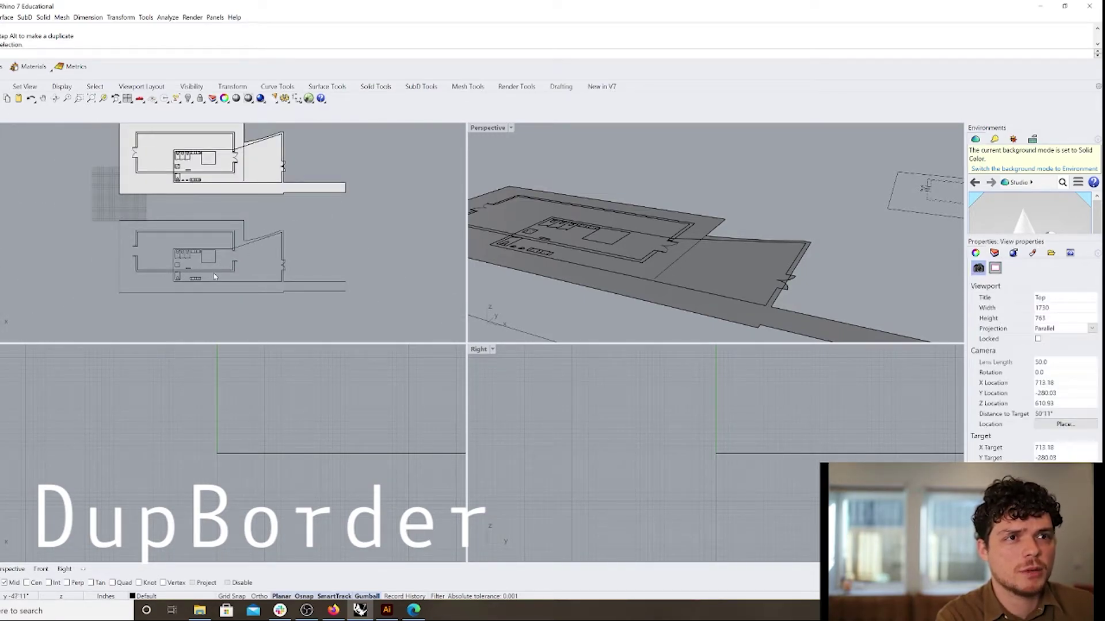
scroll(234, 160, up, 9)
click(242, 165)
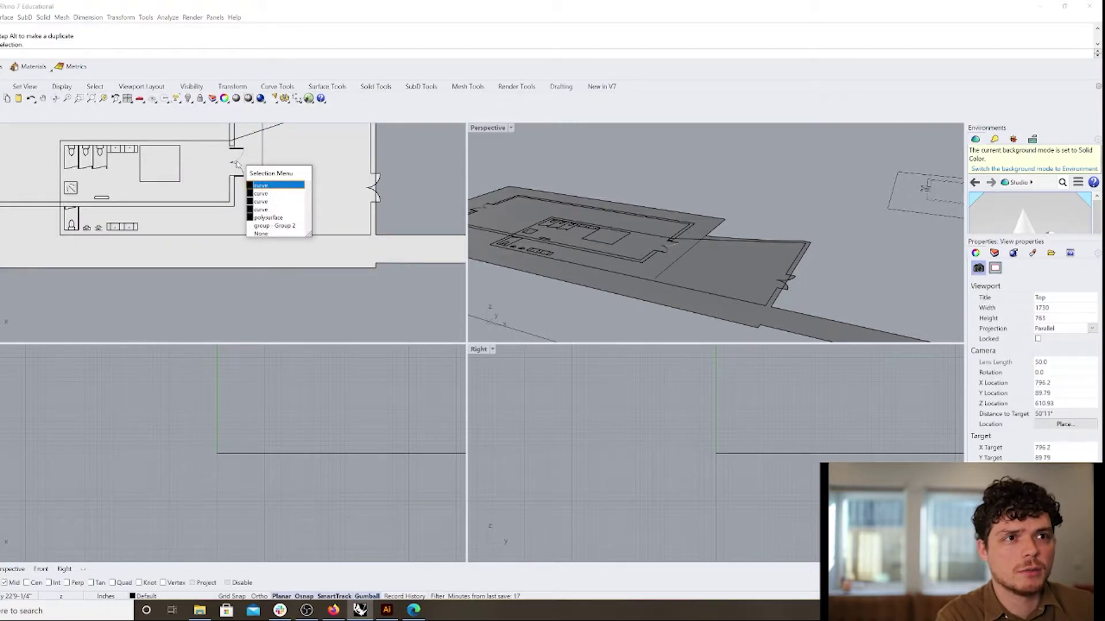
click(240, 178)
scroll(242, 180, down, 4)
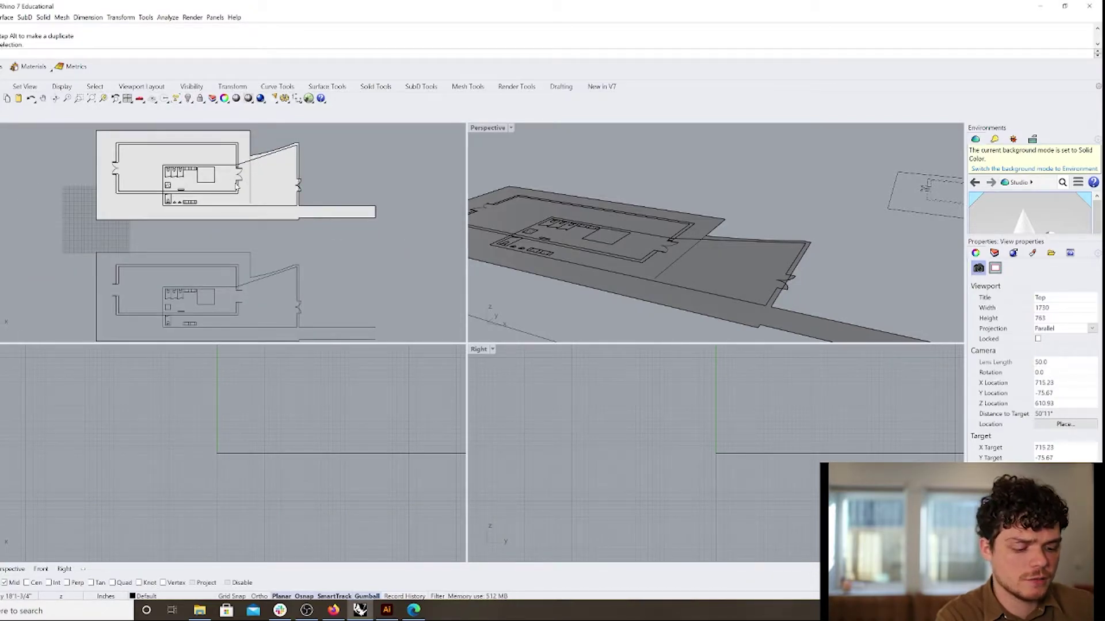
Undo the downward move of the duplicated border curves.
key(ctrl+z)
click(248, 282)
scroll(246, 278, down, 6)
drag(127, 179, 351, 286)
click(324, 284)
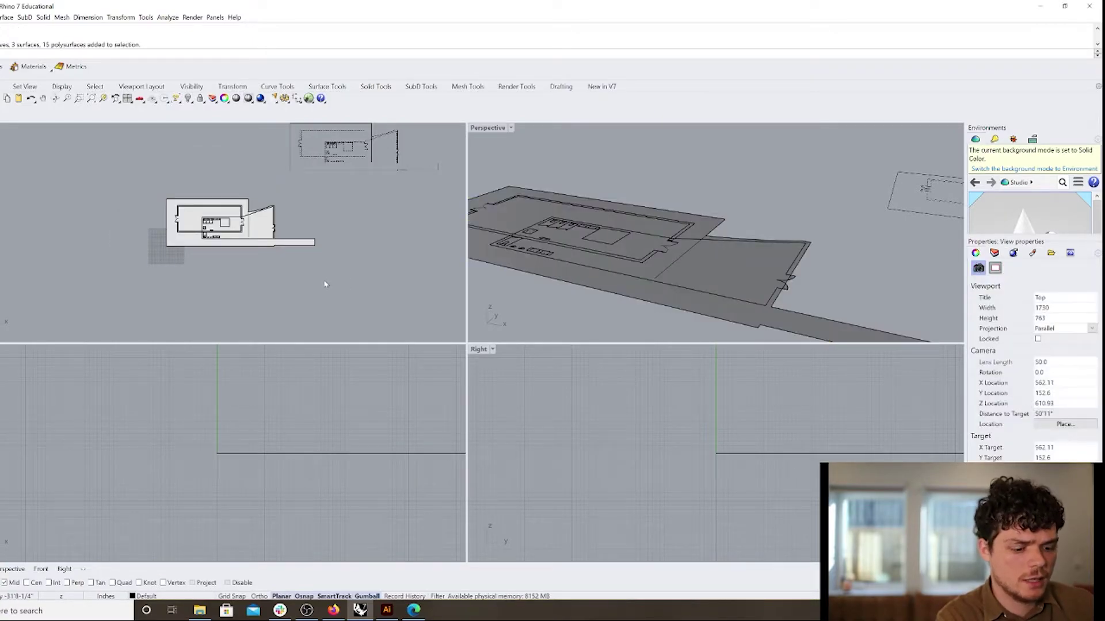
Select all curves with SelCrv, exclude the separate older line drawing, and move the remaining plan curves below the original plan.
text(selcrv)
key(Return)
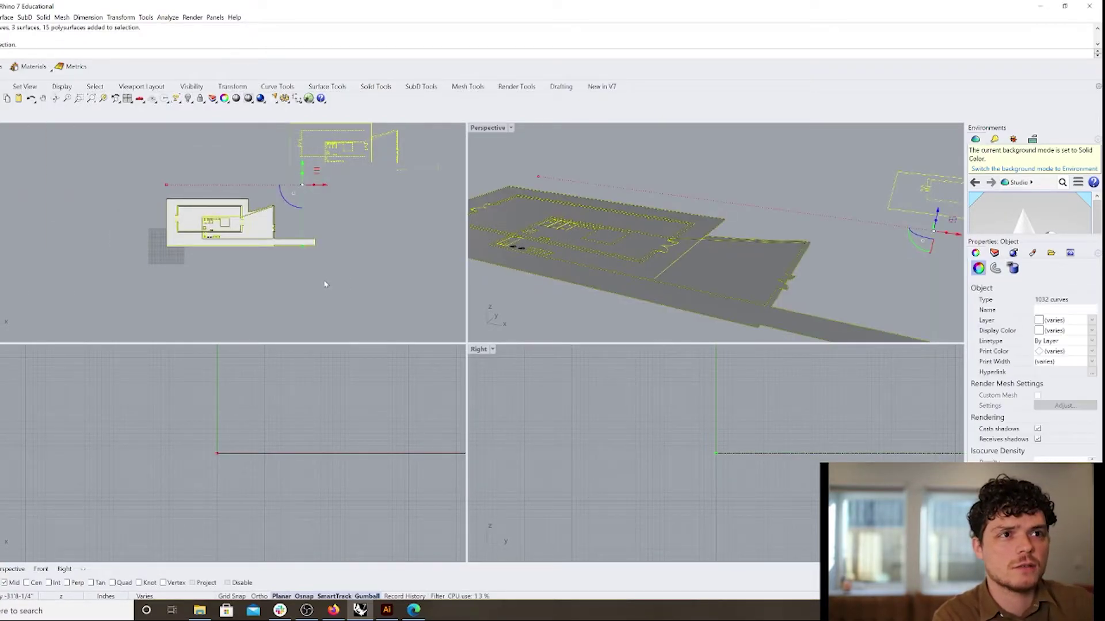
scroll(311, 305, down, 4)
ctrl+drag(270, 162, 419, 238)
drag(269, 240, 270, 292)
scroll(286, 325, up, 3)
click(289, 325)
Examine how the wall outlines meet the double door nearest the slanted wall in the curve-only plan.
scroll(268, 284, up, 8)
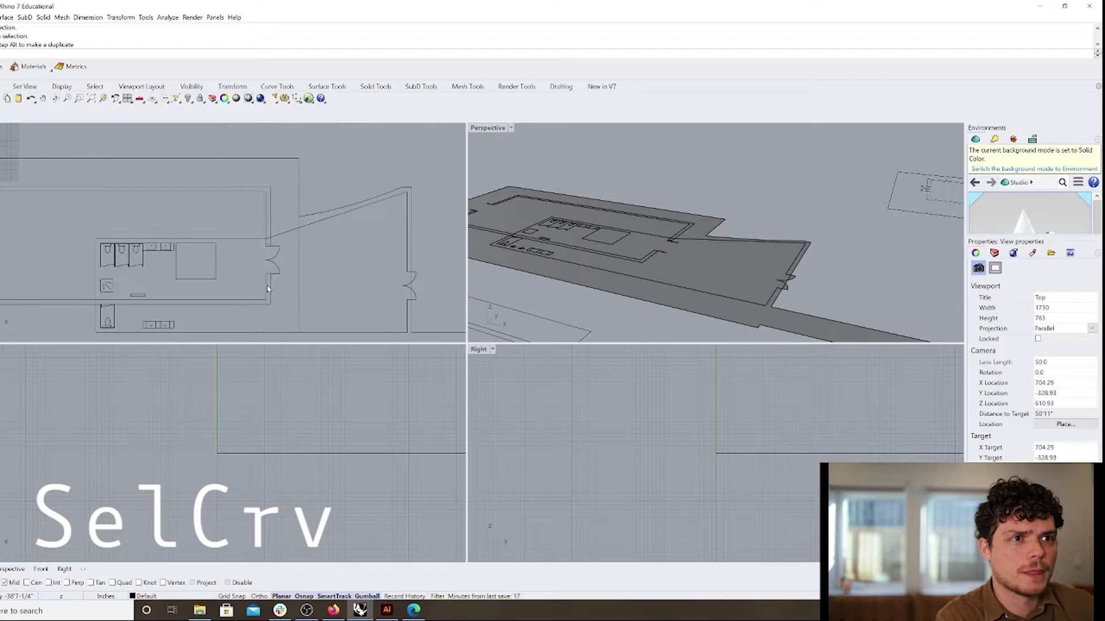
click(267, 271)
scroll(263, 254, up, 8)
click(306, 280)
scroll(290, 274, down, 5)
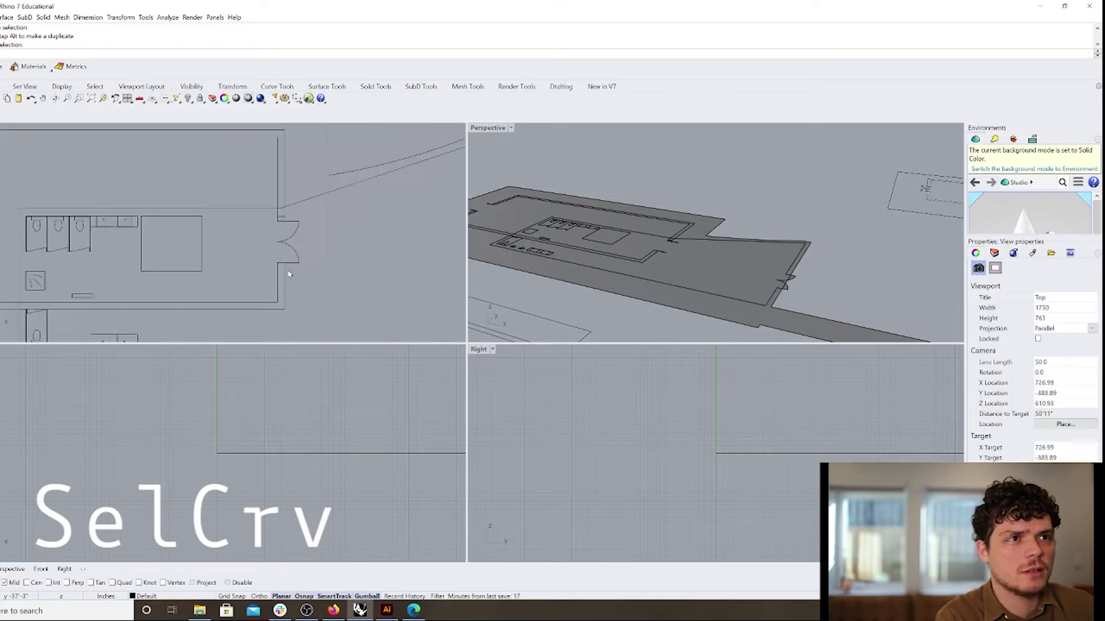
scroll(313, 258, down, 3)
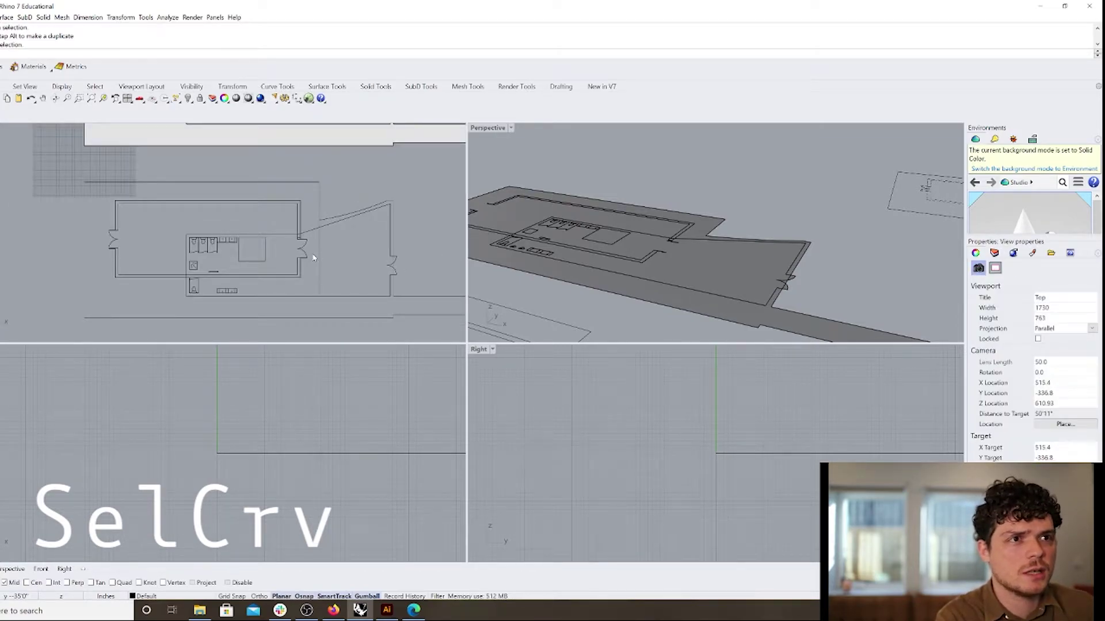
scroll(313, 258, up, 2)
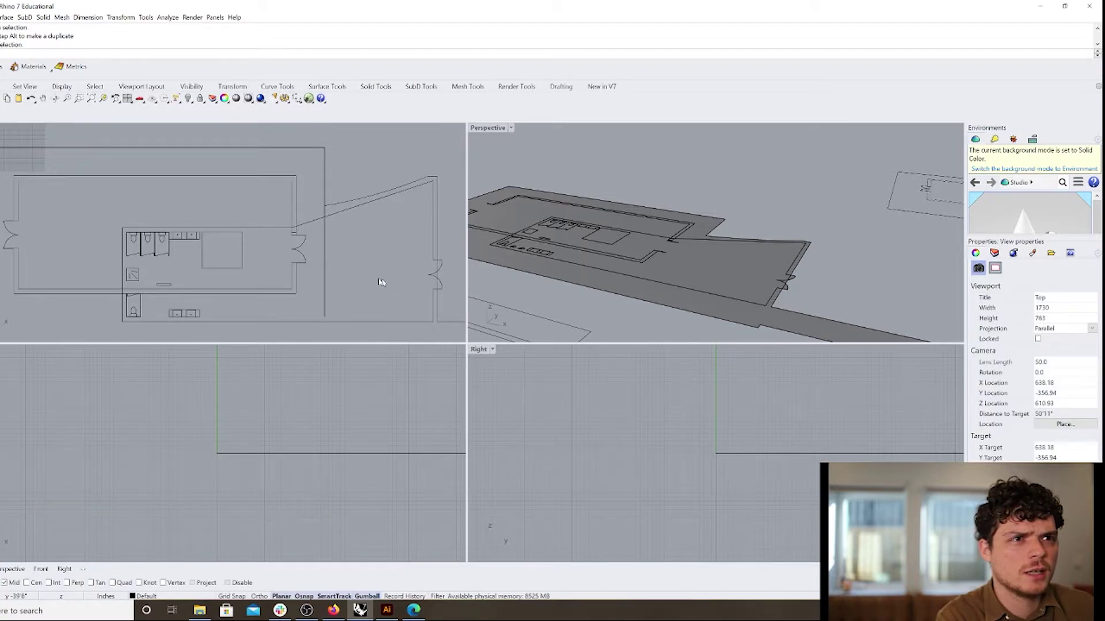
scroll(290, 257, up, 3)
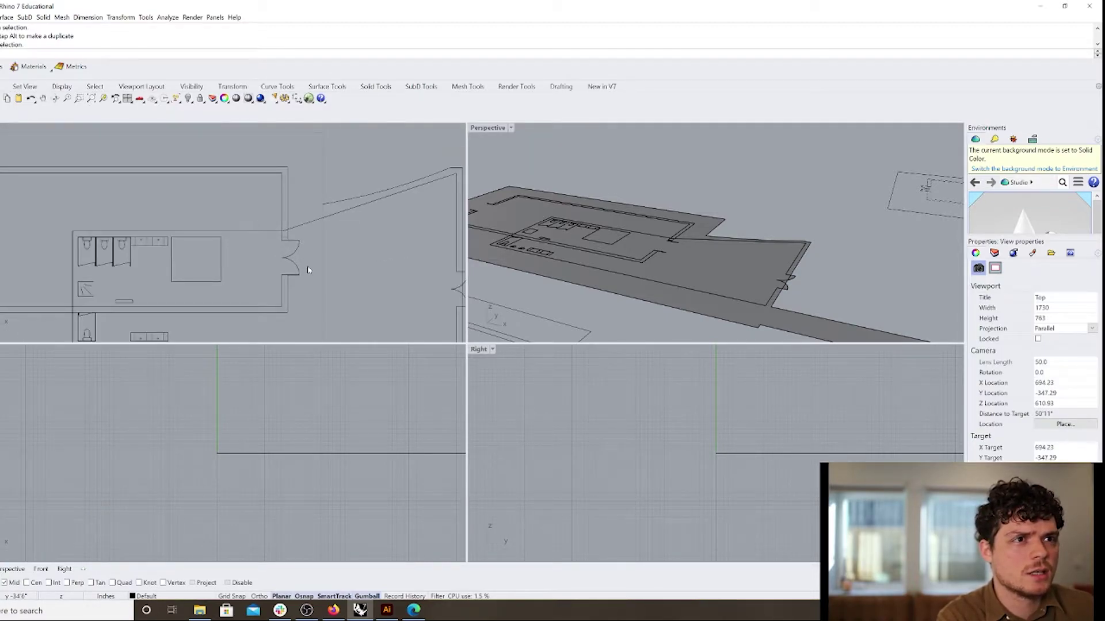
scroll(275, 246, up, 2)
Move the double door nearest the slanted wall down along its wall, together with the end points of the wall outline below it.
drag(257, 235, 332, 309)
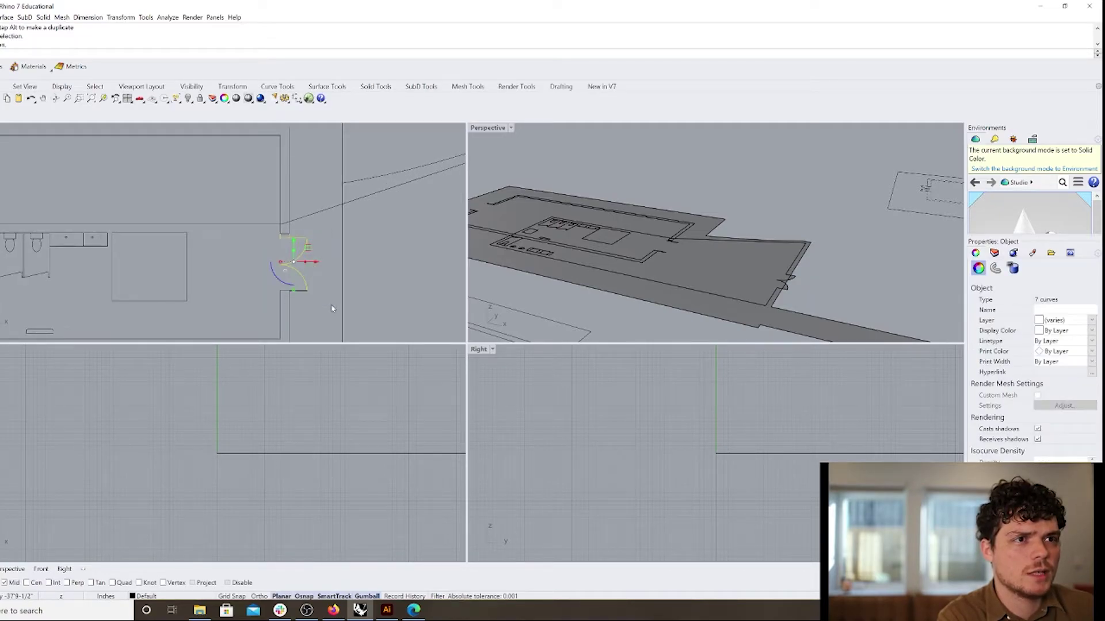
click(259, 287)
drag(260, 231, 242, 310)
shift+click(279, 287)
scroll(299, 302, up, 4)
shift+click(269, 299)
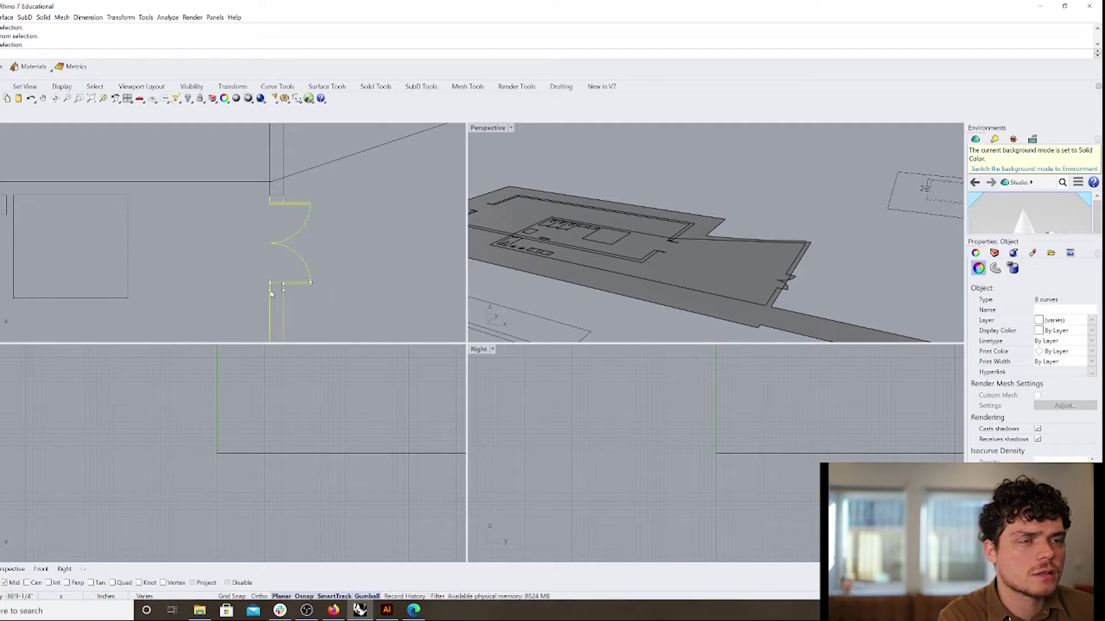
drag(245, 280, 251, 293)
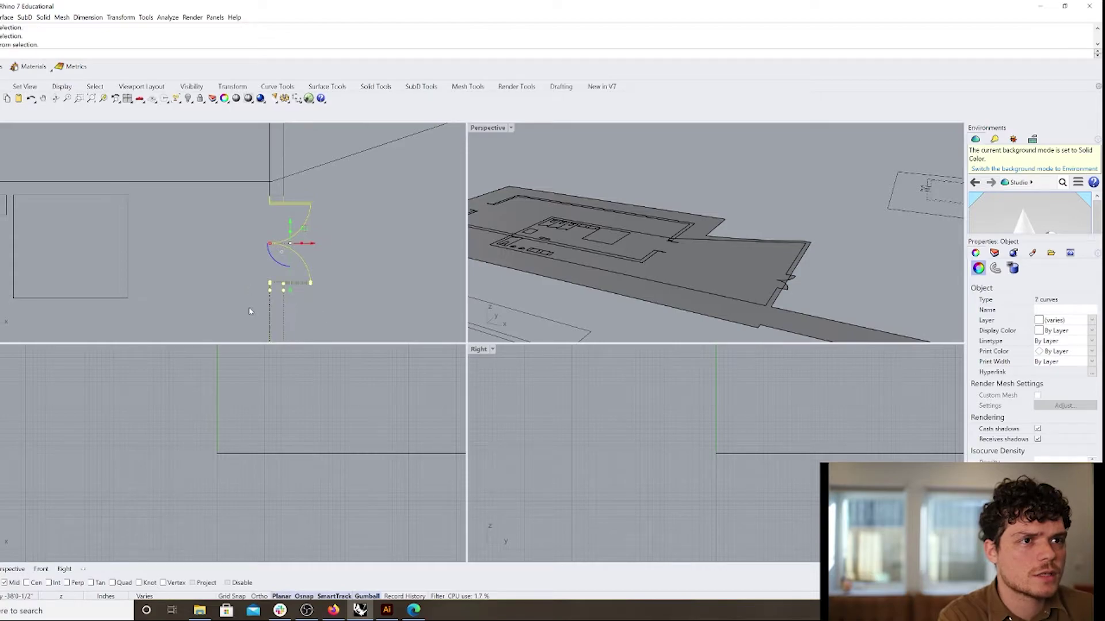
scroll(313, 260, down, 3)
drag(299, 239, 304, 254)
Extend the short wall lines above the moved double door up to the end of the upper wall outline.
click(300, 228)
scroll(300, 228, up, 3)
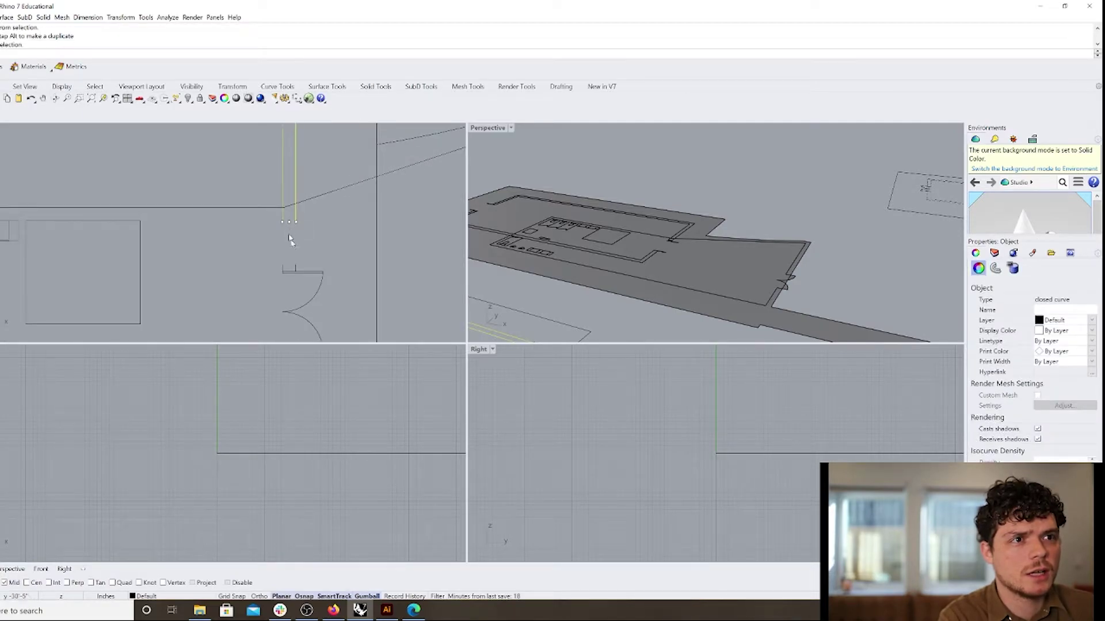
click(295, 269)
scroll(325, 260, up, 2)
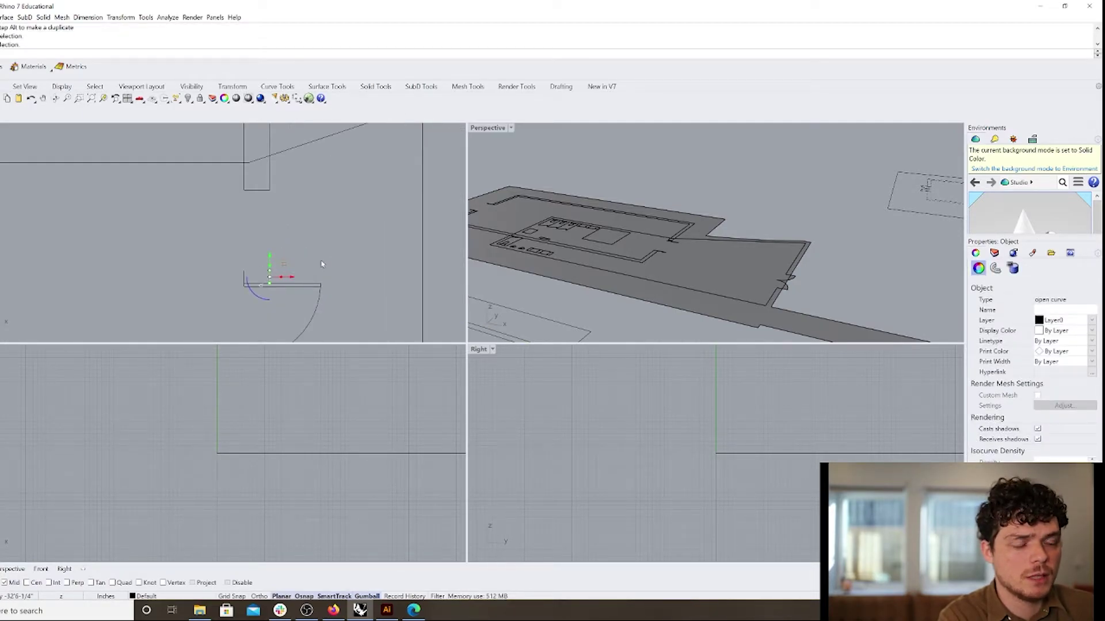
text(extend)
key(Return)
scroll(270, 295, down, 1)
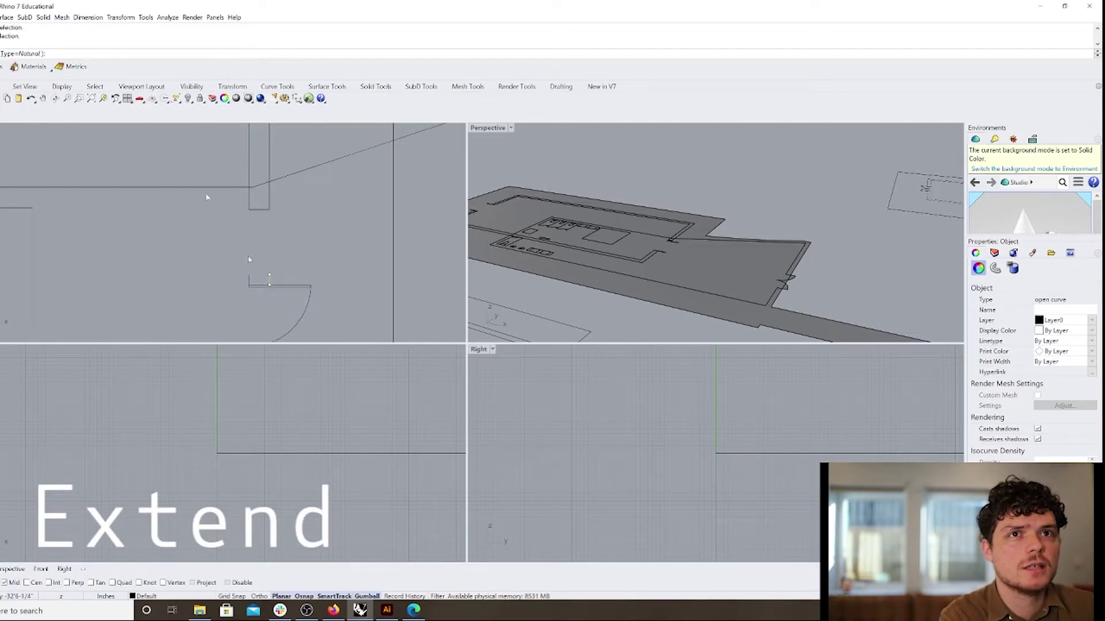
key(Return)
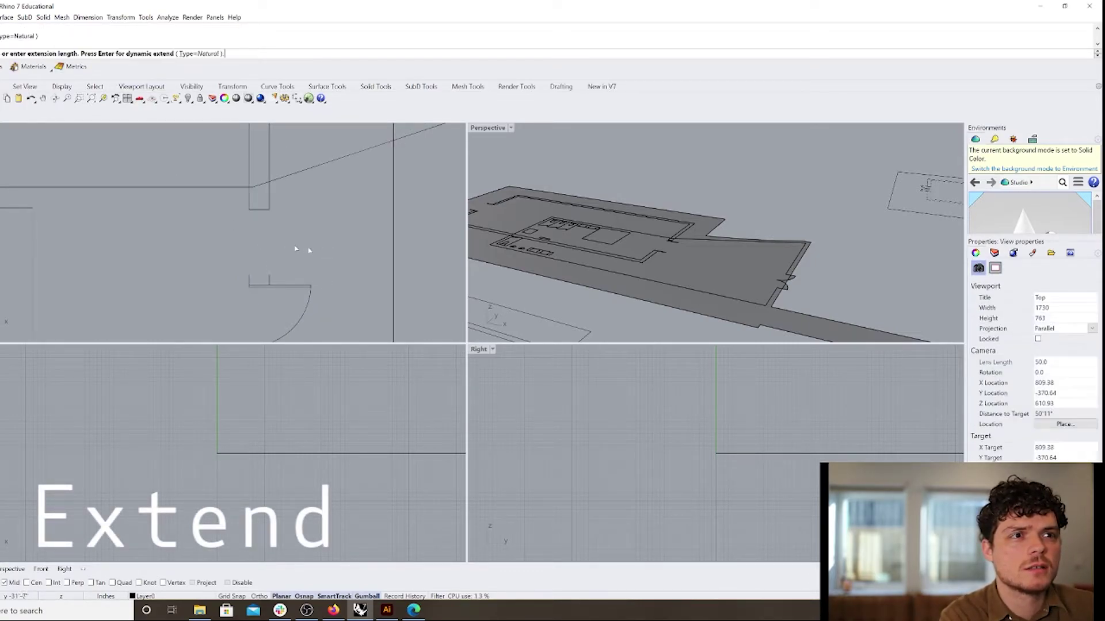
click(259, 212)
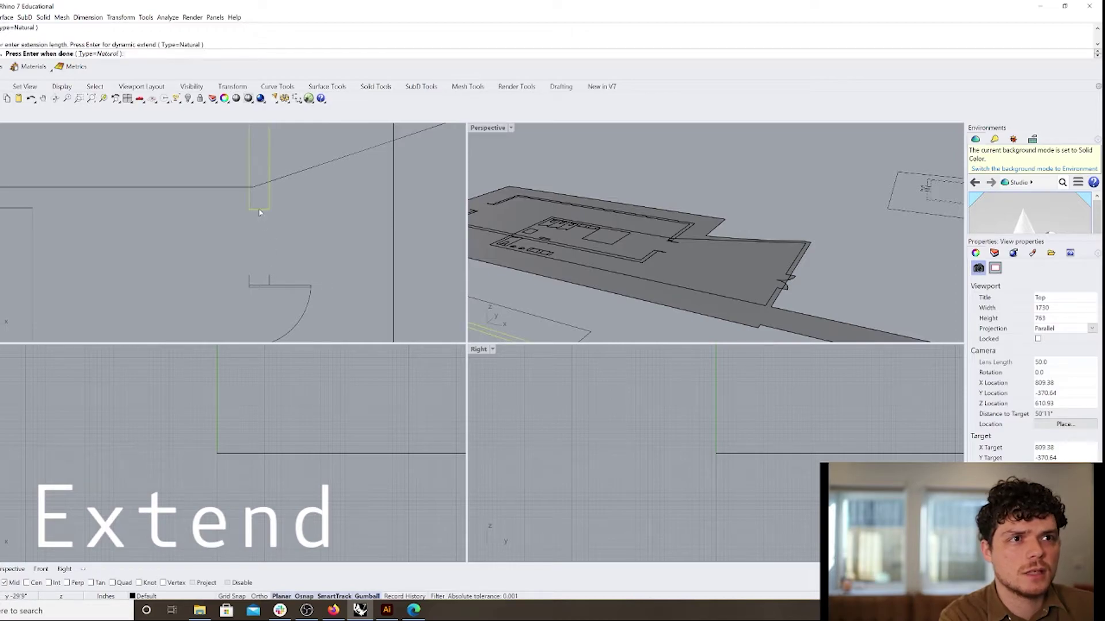
click(269, 278)
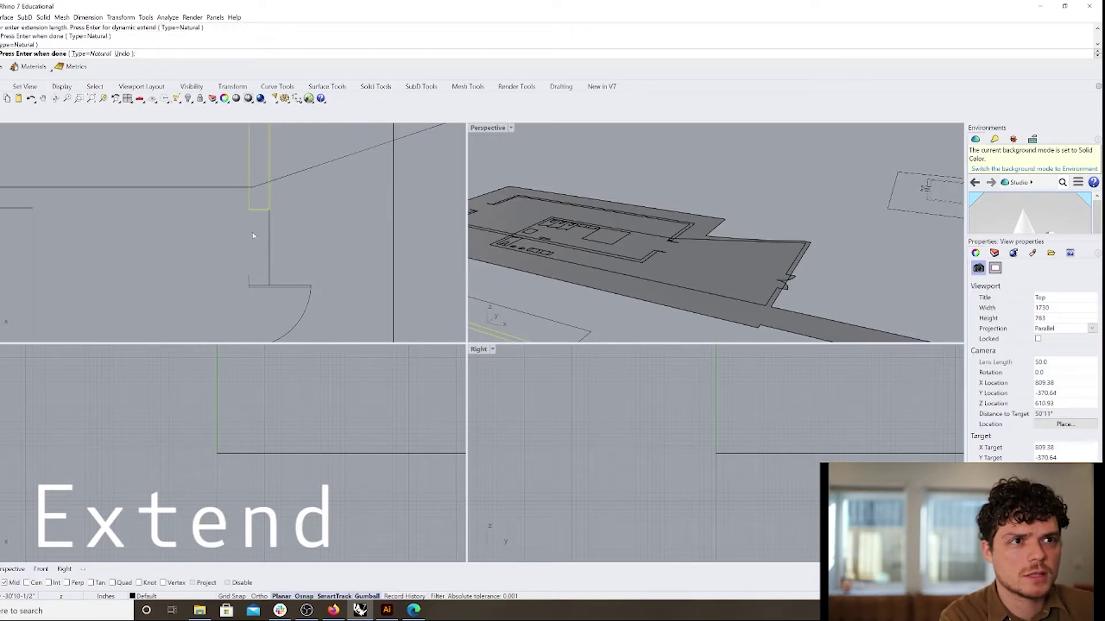
key(Return)
scroll(288, 259, down, 5)
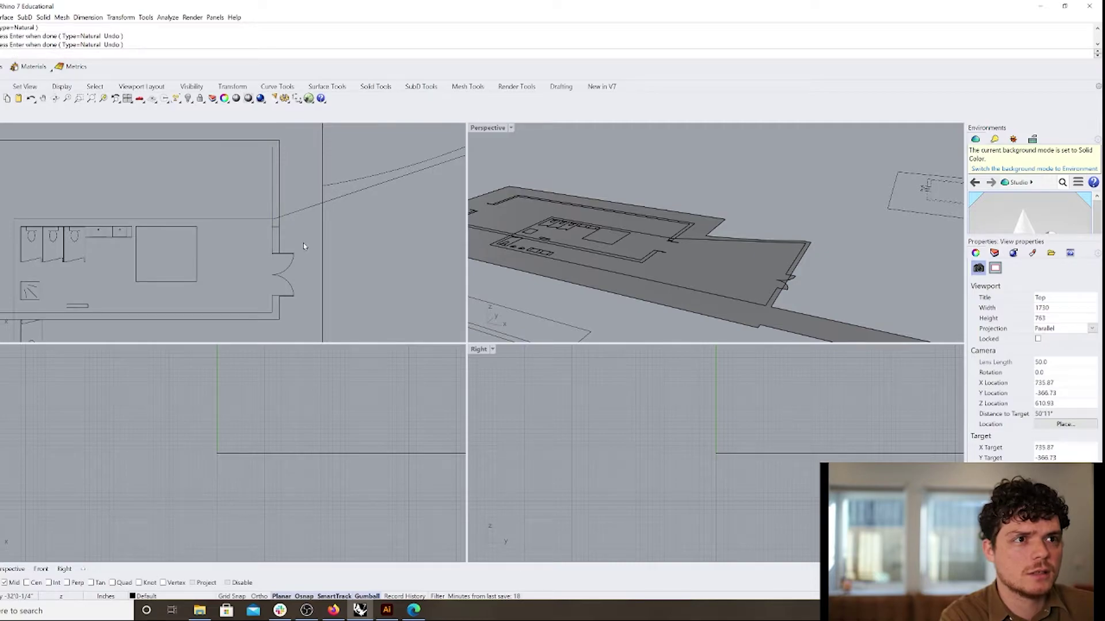
Draw a vertical line along the rectangular room's end wall opposite the slanted wall, and shift it up to overshoot both corners.
scroll(304, 246, down, 5)
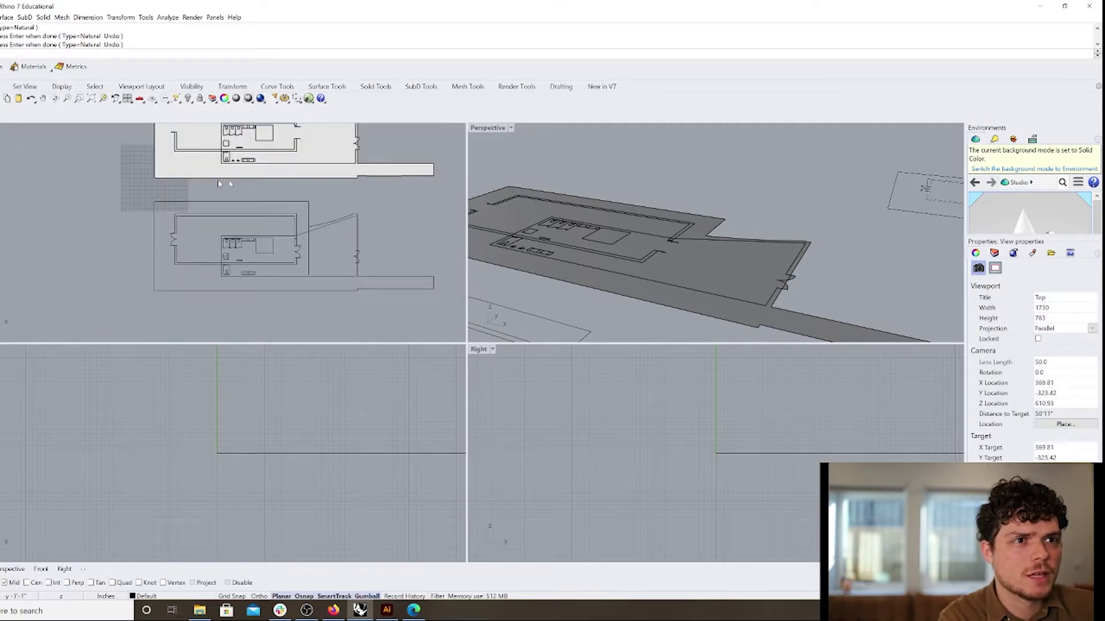
scroll(313, 272, up, 3)
scroll(269, 252, up, 3)
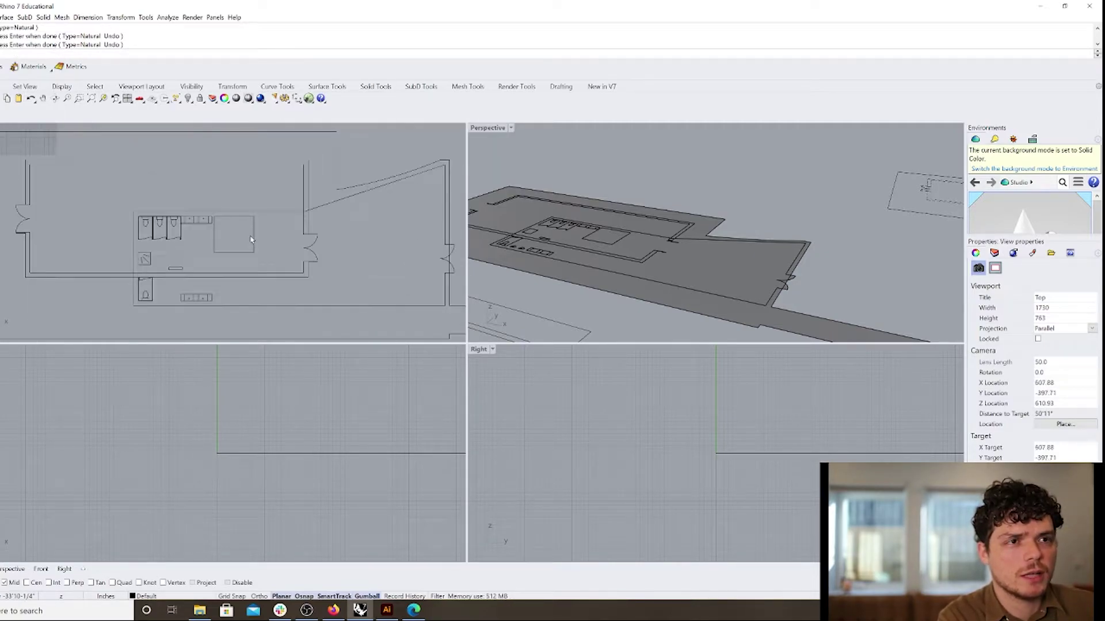
scroll(259, 251, down, 3)
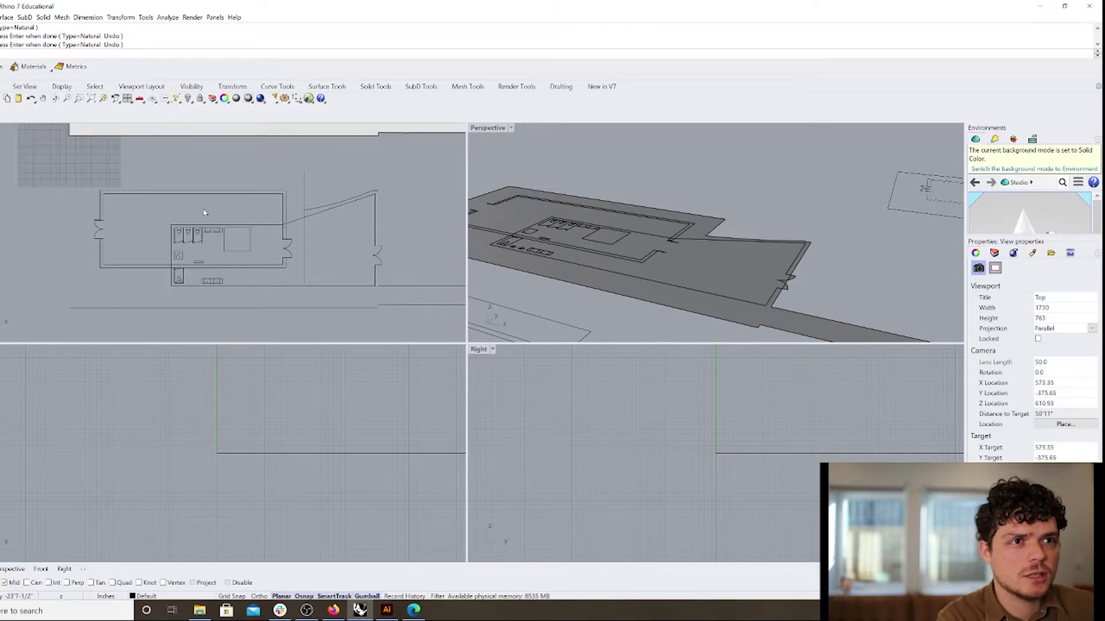
right_drag(204, 213, 196, 226)
click(0, 143)
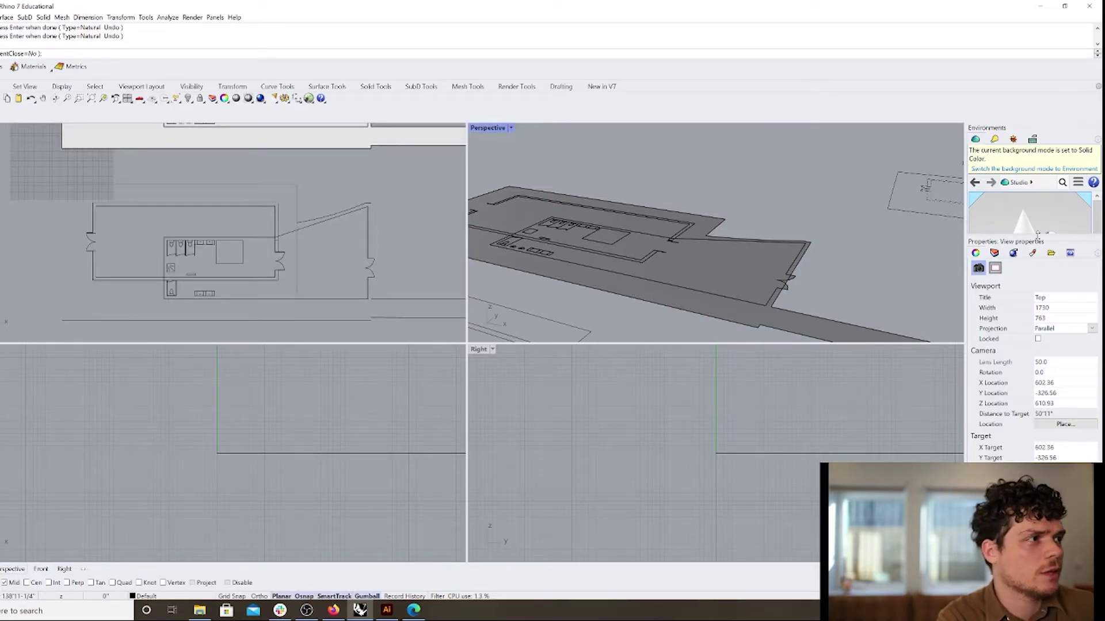
click(995, 254)
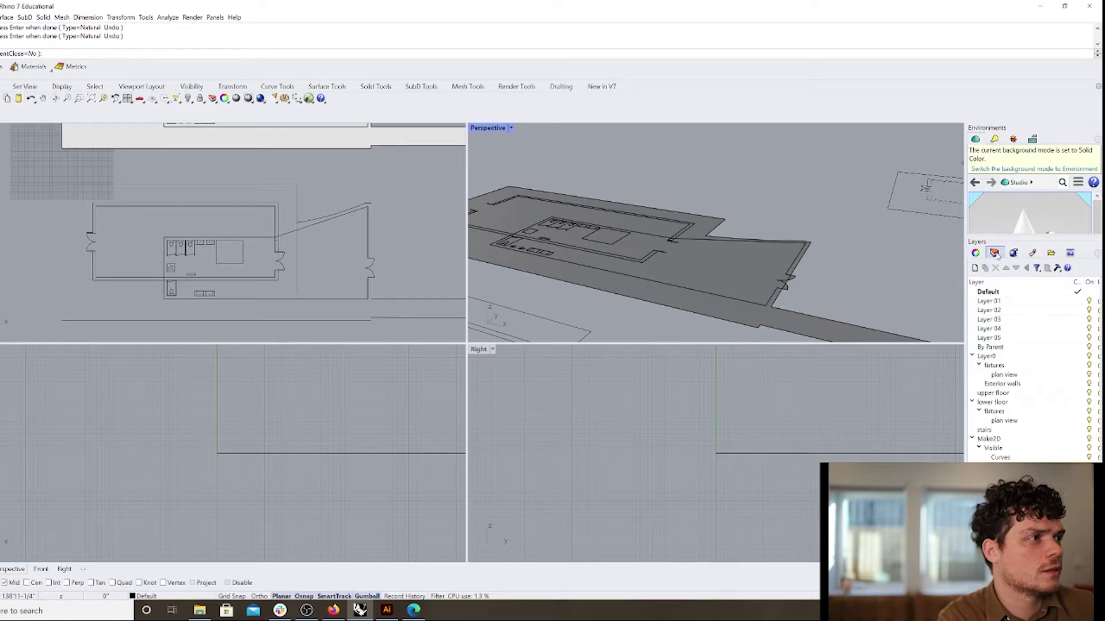
click(94, 205)
scroll(95, 307, down, 4)
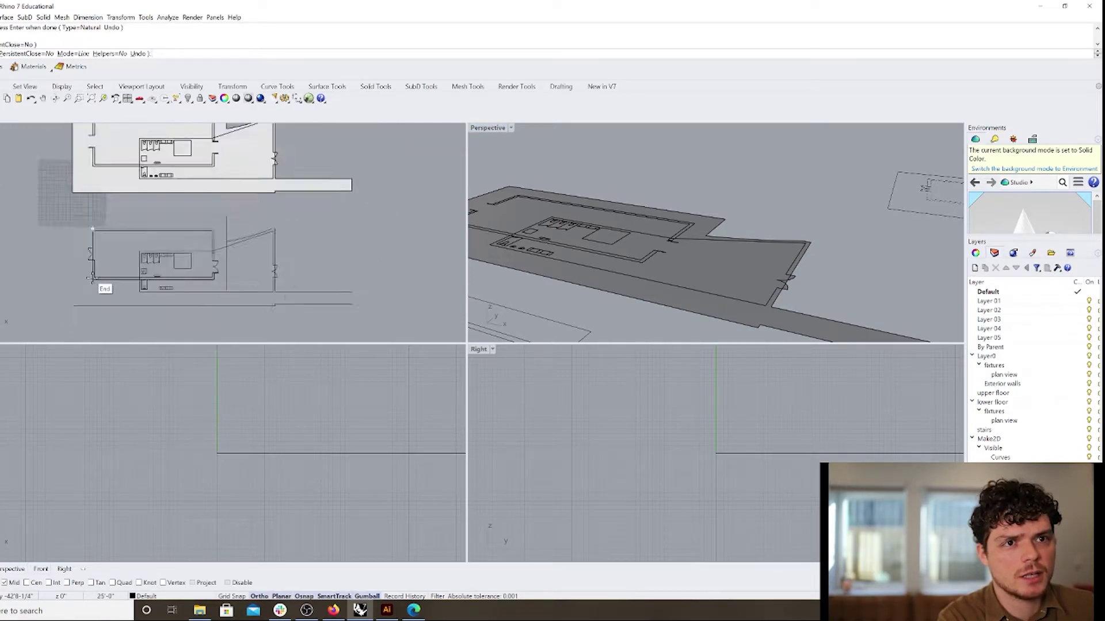
click(92, 310)
key(Return)
click(88, 246)
drag(95, 257, 94, 244)
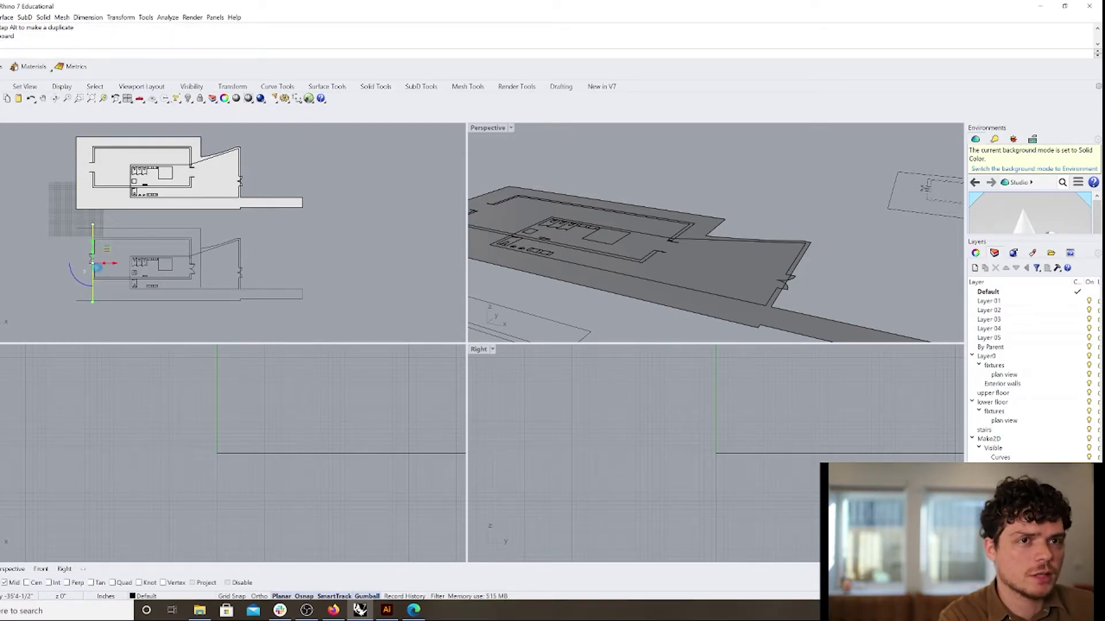
Copy the vertical end-wall line to the room's opposite end and align it with the end wall nearest the slanted wall.
drag(114, 264, 222, 266)
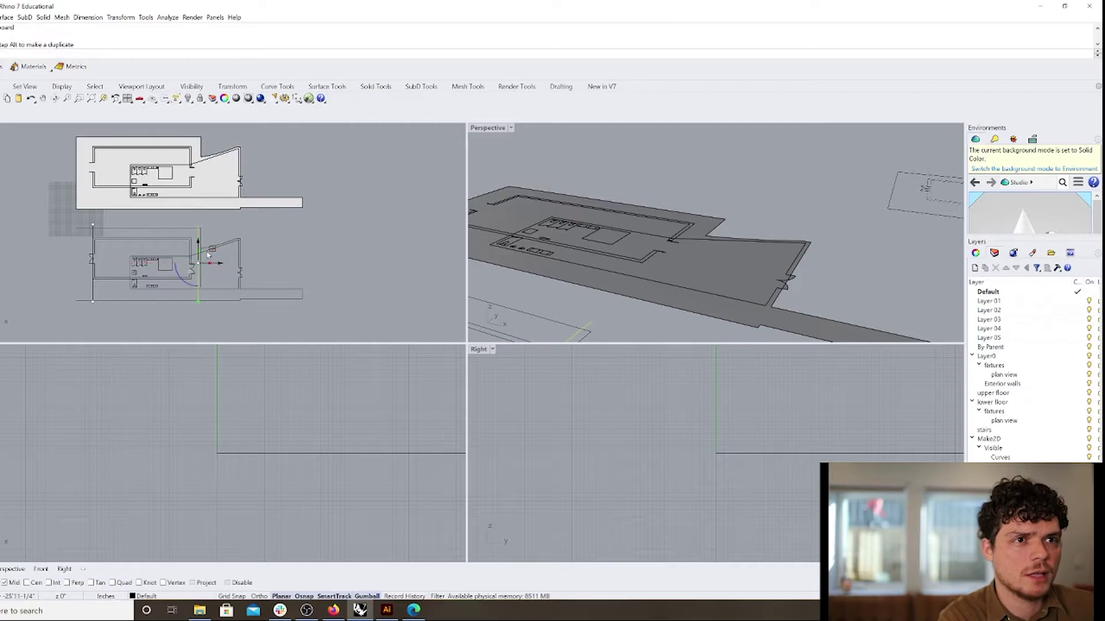
scroll(201, 259, up, 2)
text(m)
key(Return)
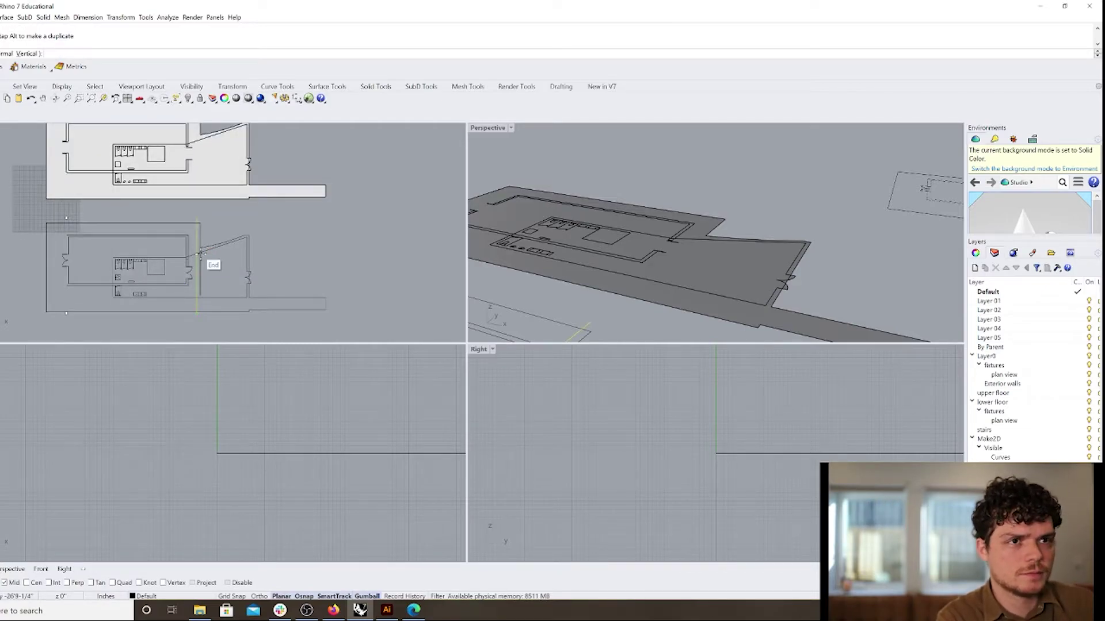
scroll(208, 302, up, 4)
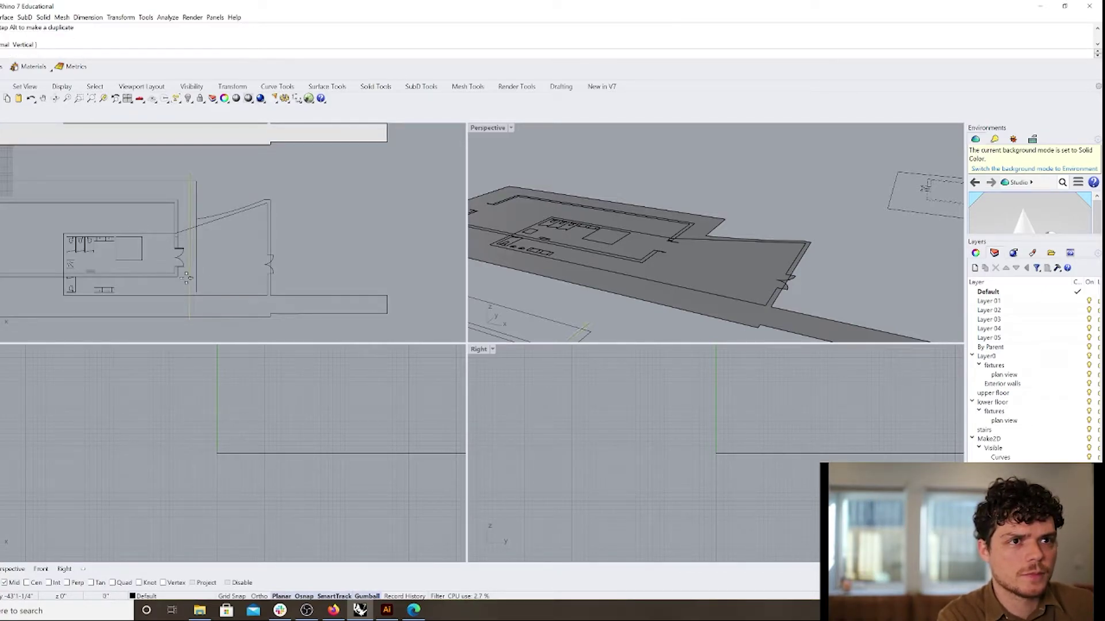
click(180, 266)
Assign the rectangular room's wall outlines and double doors, leaving out the inner fixtures, to the cutplan layer.
scroll(151, 248, down, 4)
scroll(40, 218, up, 4)
drag(36, 208, 247, 304)
scroll(163, 279, up, 2)
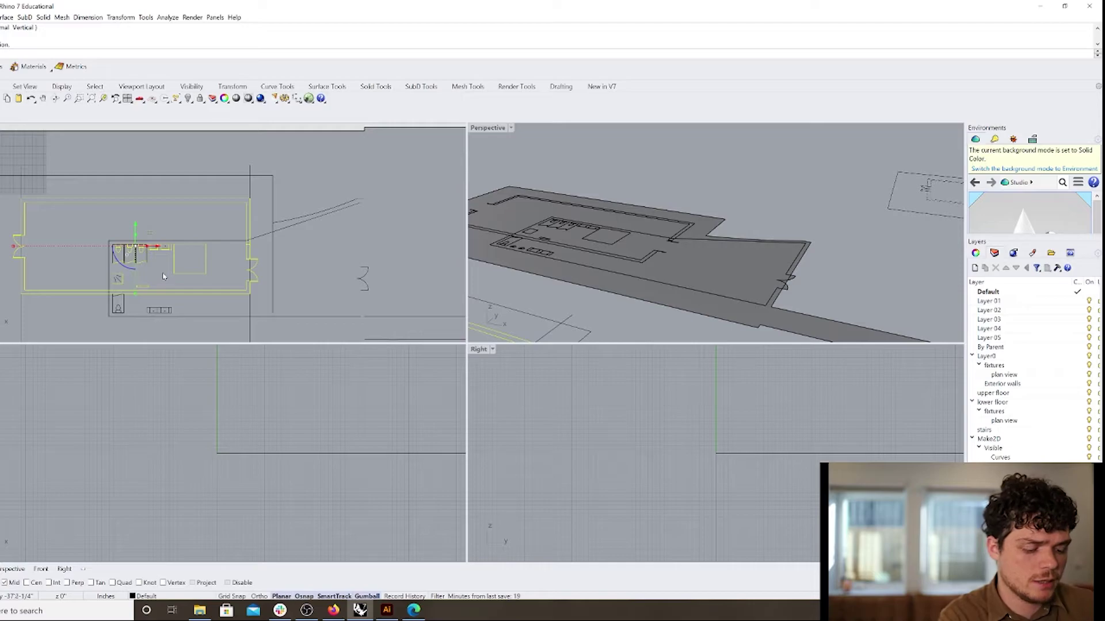
drag(76, 227, 218, 290)
click(70, 227)
drag(1, 190, 261, 312)
ctrl+drag(86, 231, 223, 291)
scroll(119, 311, up, 6)
ctrl+drag(78, 302, 143, 321)
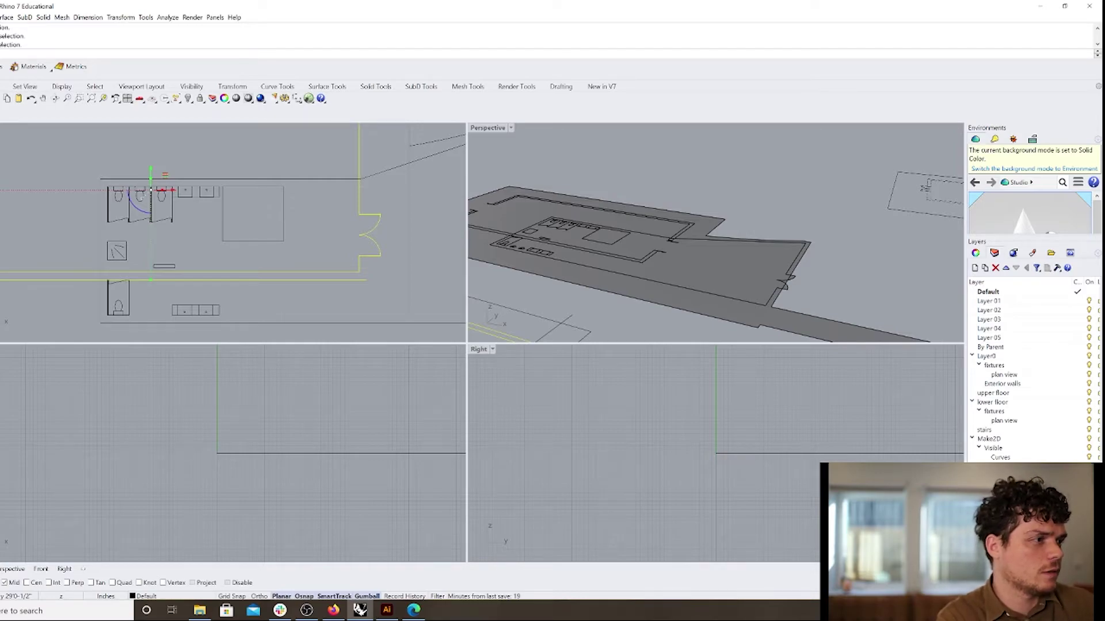
click(998, 503)
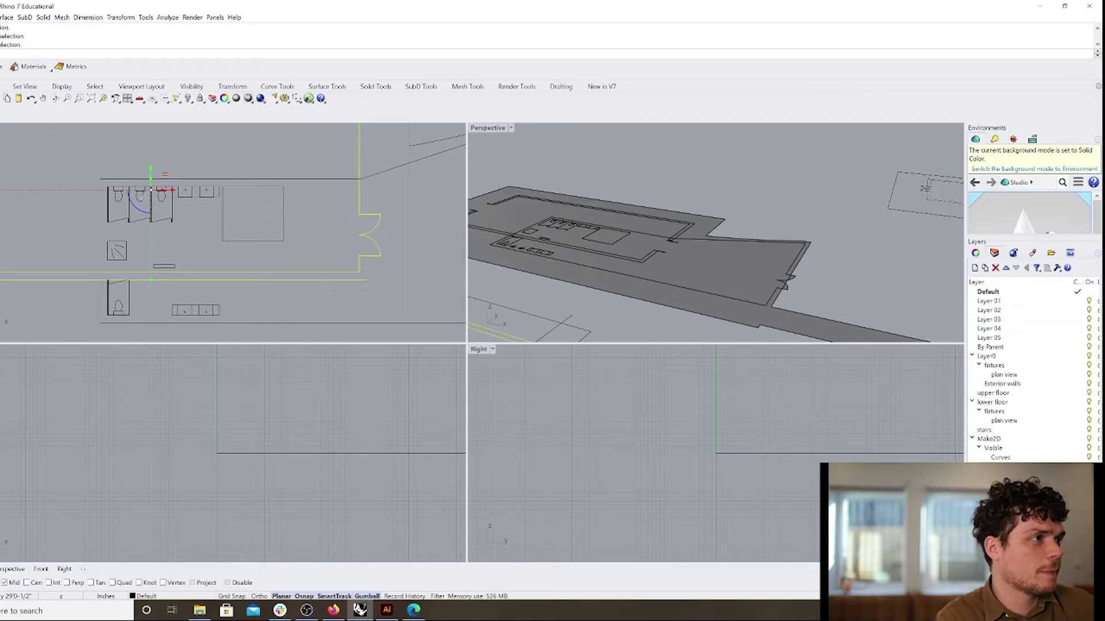
scroll(217, 209, down, 4)
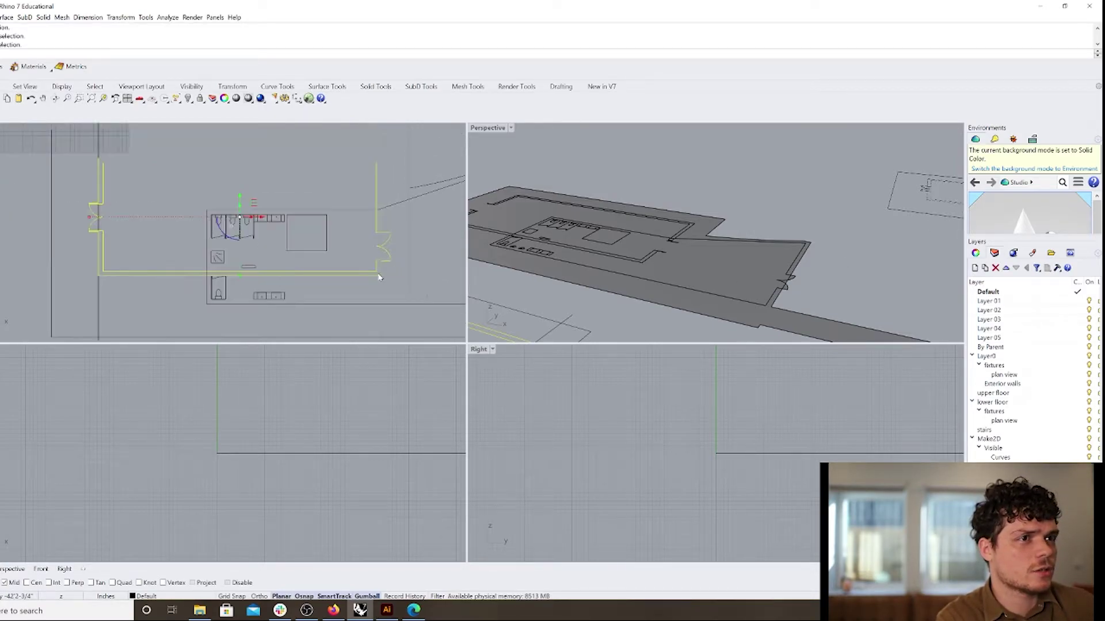
click(976, 253)
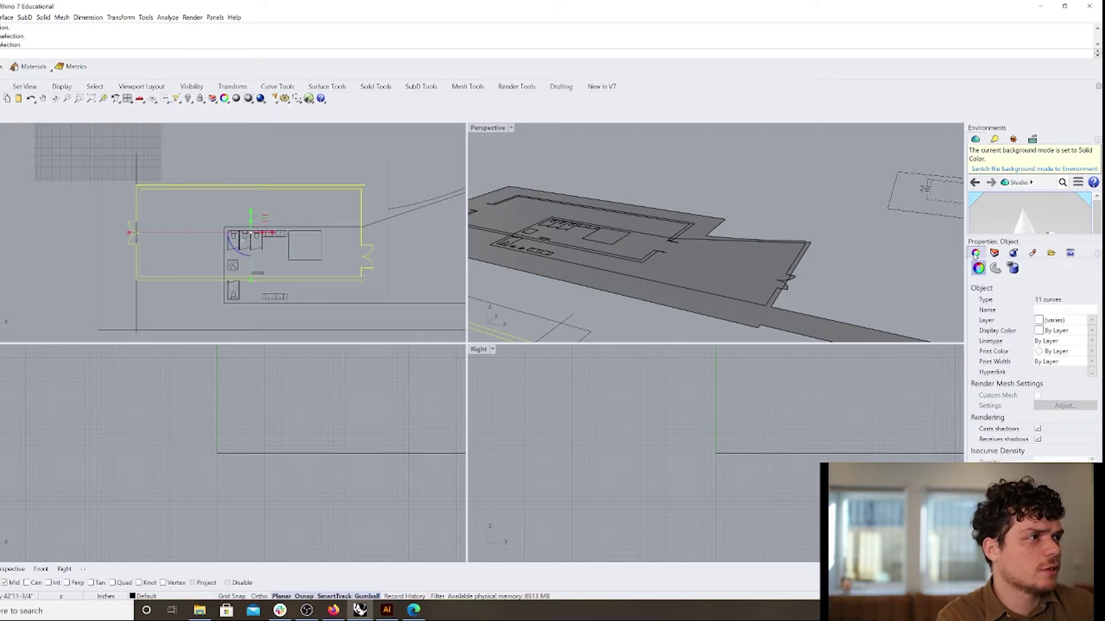
click(1091, 320)
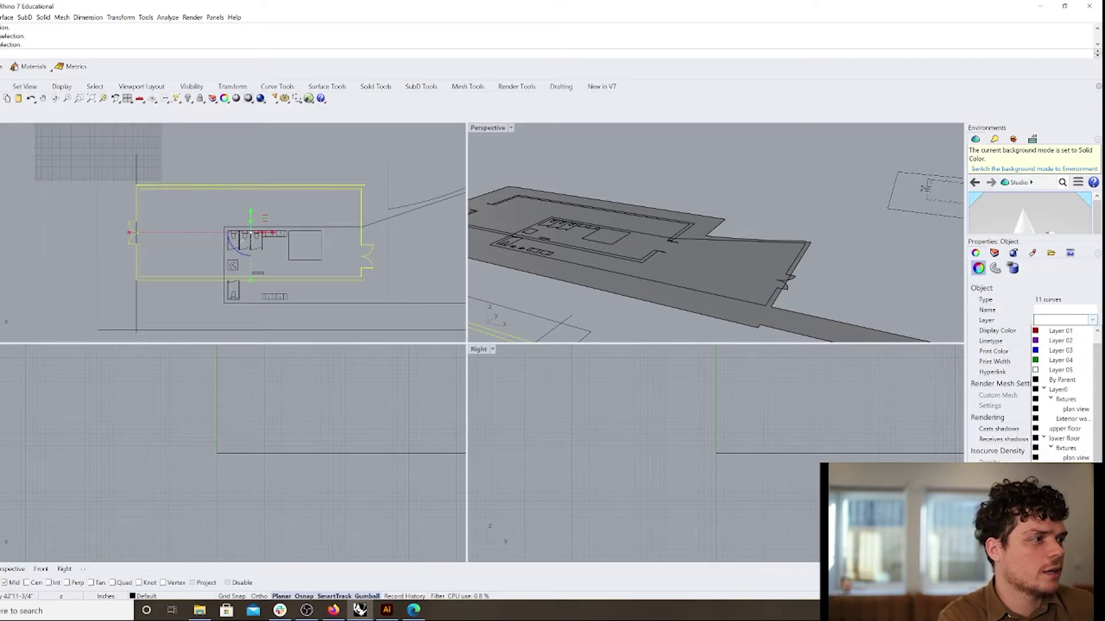
click(1065, 477)
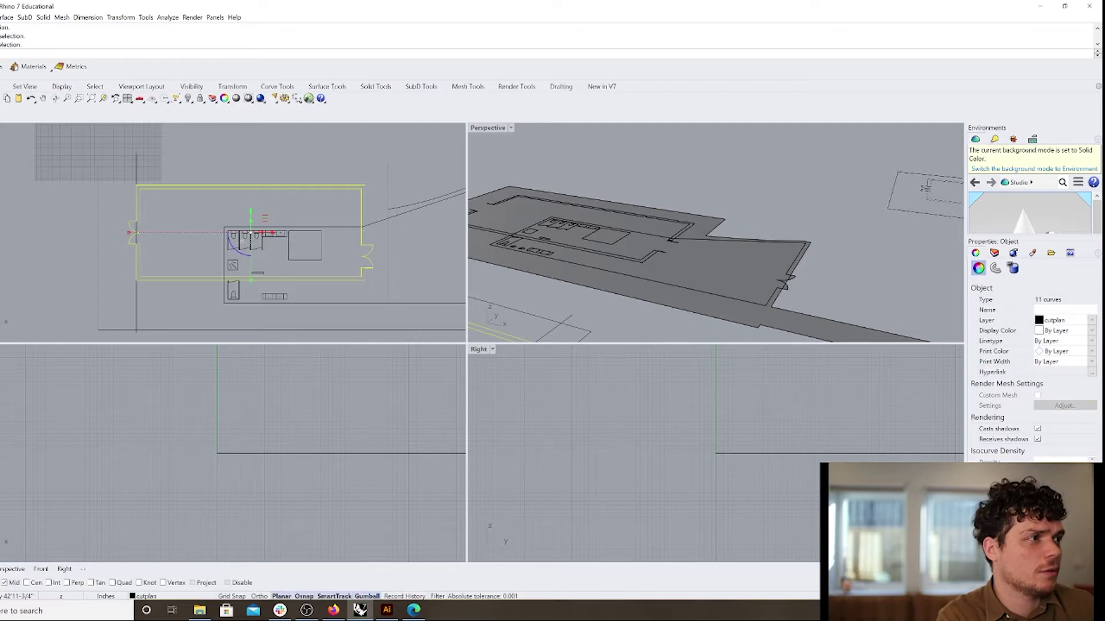
click(419, 285)
click(343, 279)
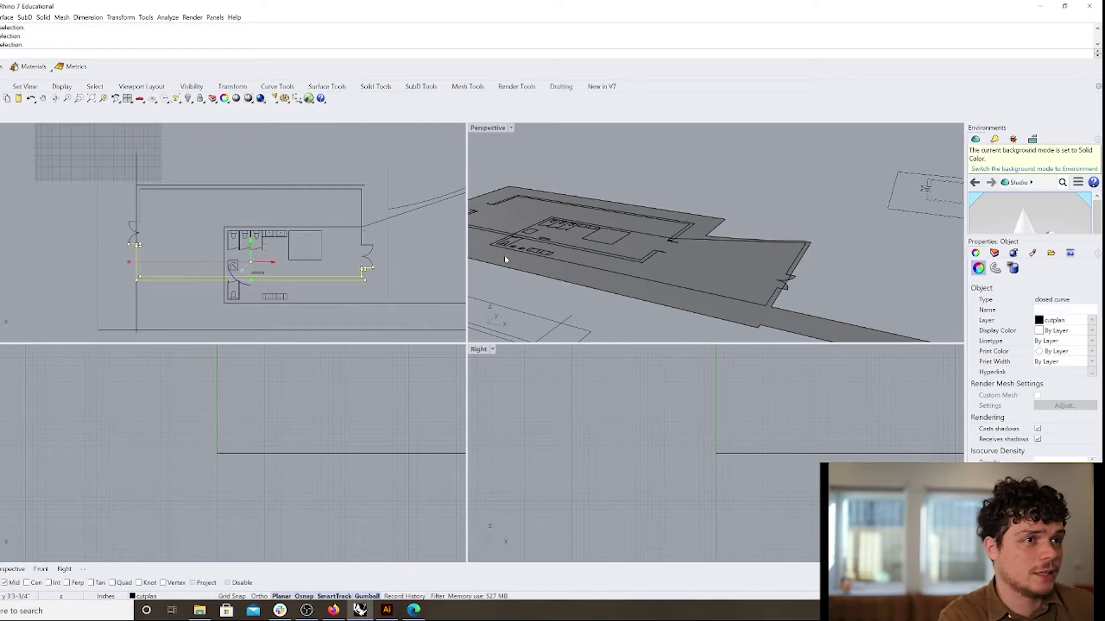
Set the print width of the cutplan layer.
click(994, 253)
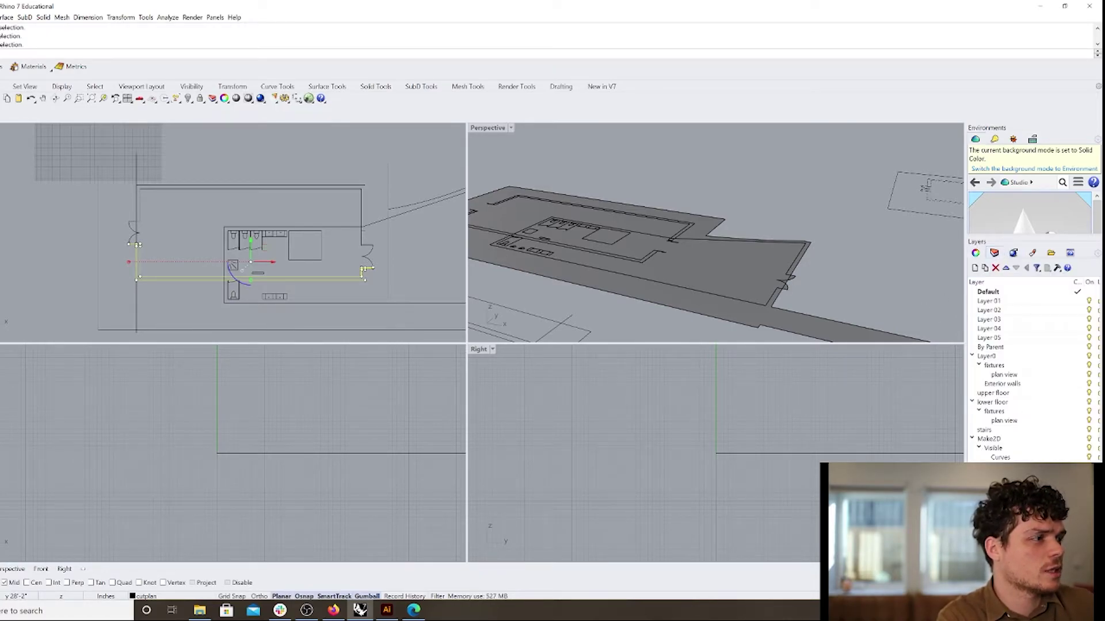
right_click(992, 311)
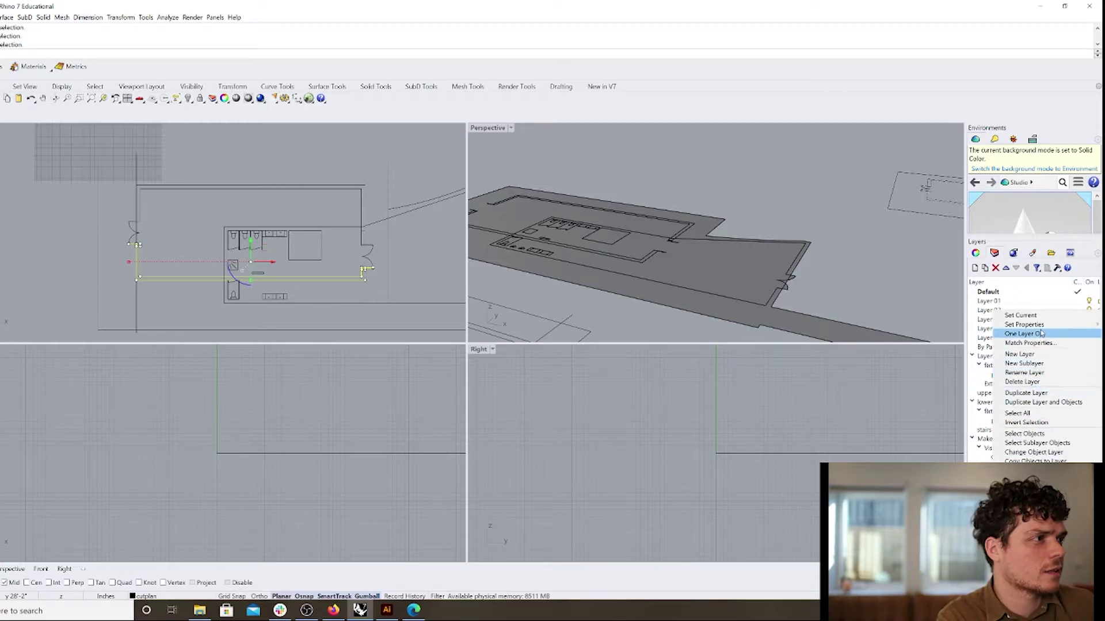
mouse_move(1041, 326)
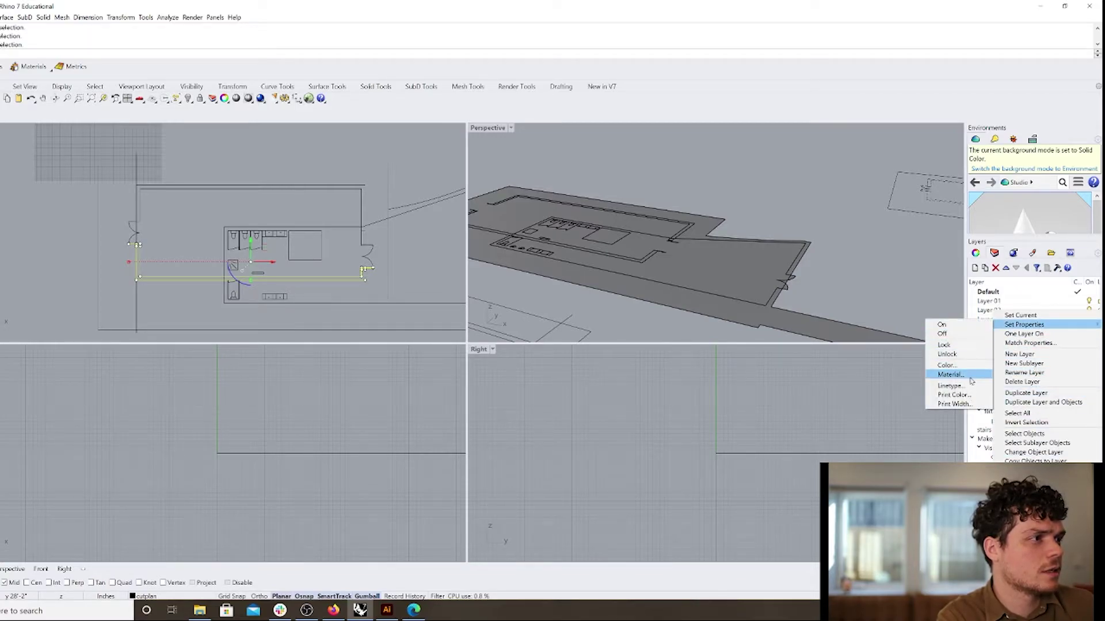
click(977, 405)
scroll(537, 317, down, 3)
click(491, 288)
click(487, 364)
click(310, 324)
Assign the restroom stalls and fixtures inside the rectangular room to the secondary layer.
scroll(195, 219, up, 2)
drag(197, 210, 389, 291)
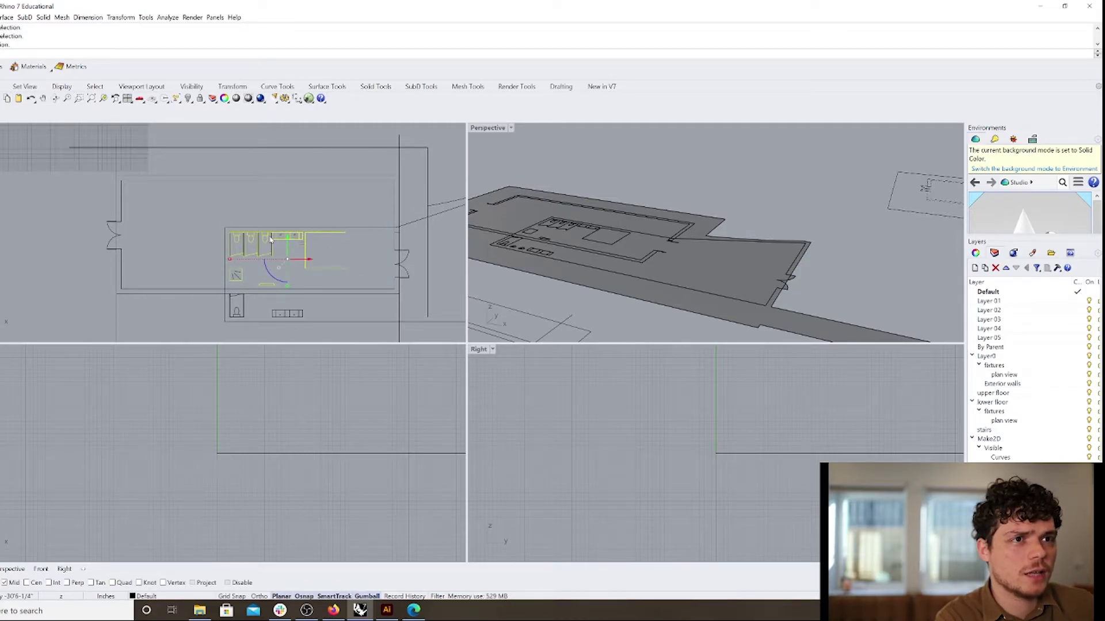
scroll(368, 229, down, 2)
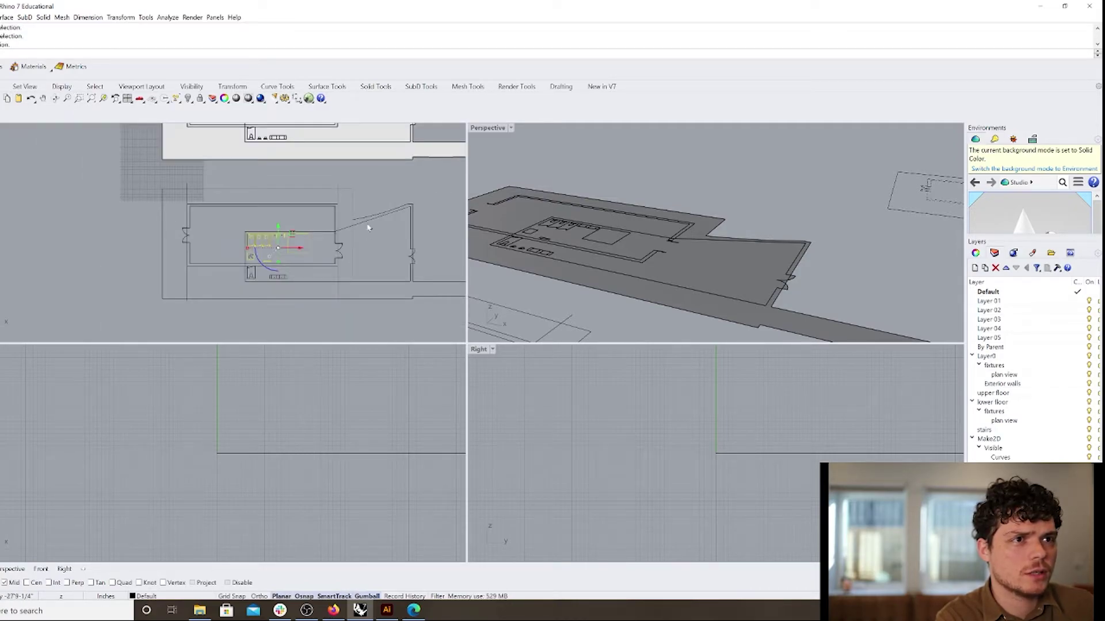
click(975, 253)
click(995, 253)
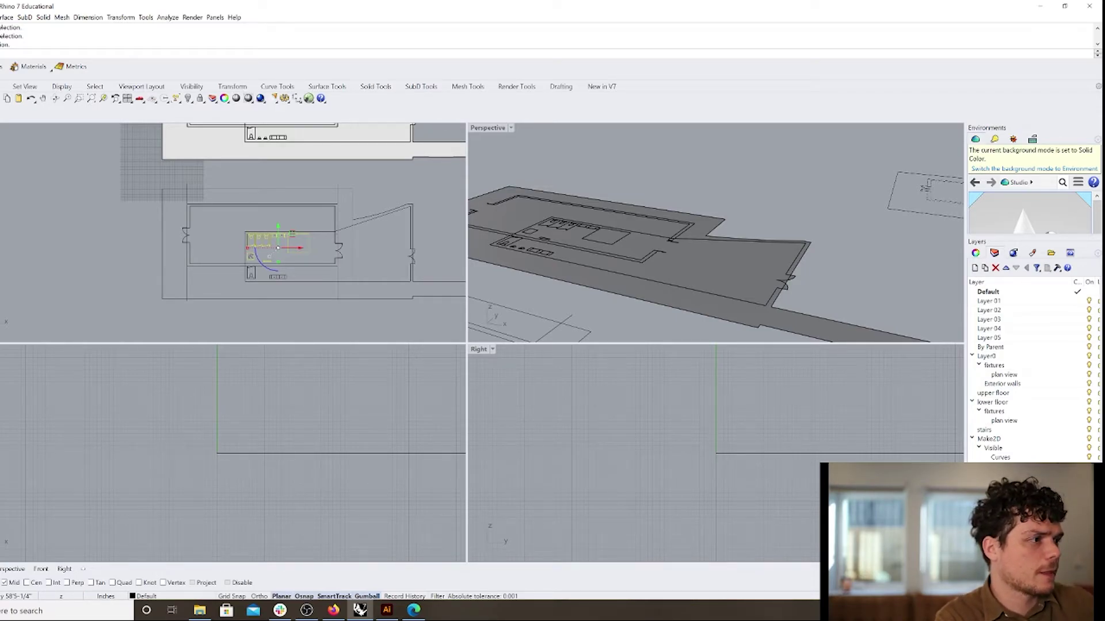
click(999, 485)
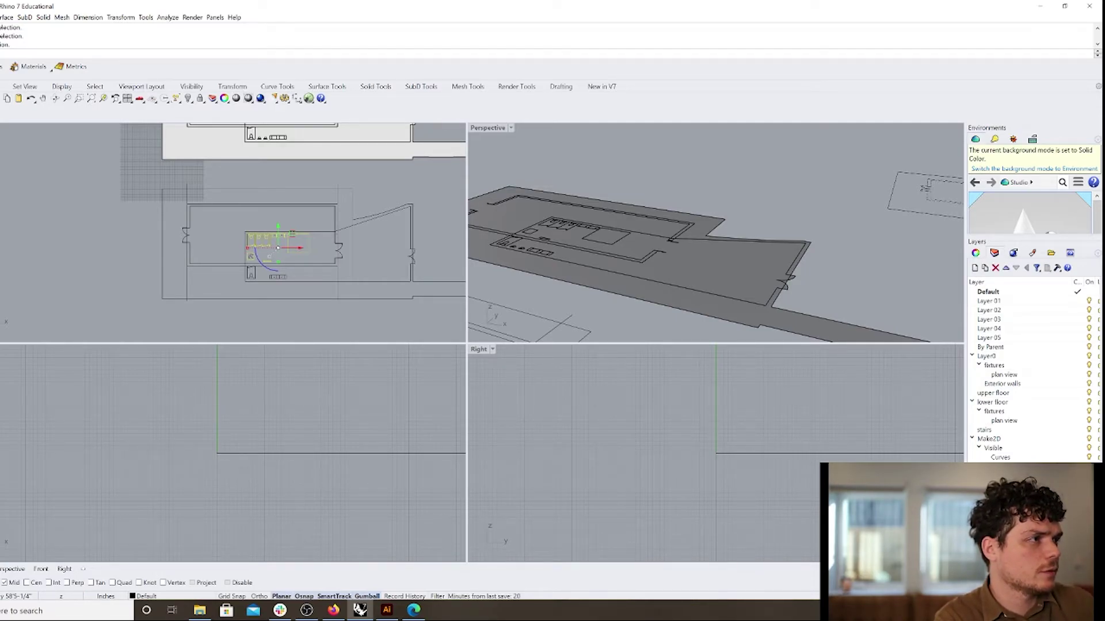
click(975, 254)
click(1092, 322)
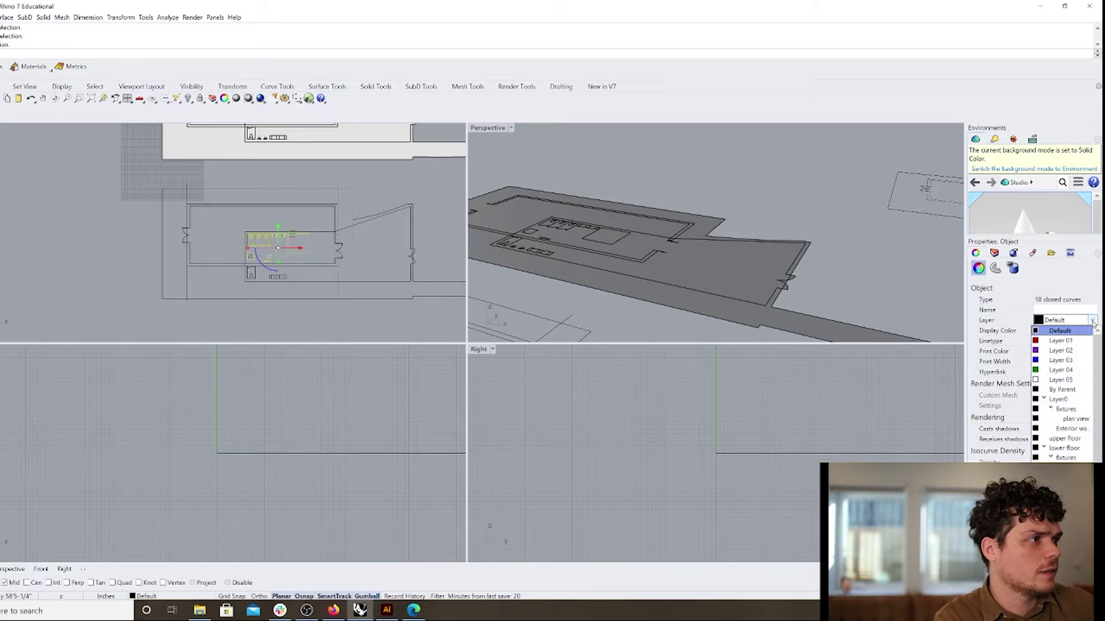
click(1073, 472)
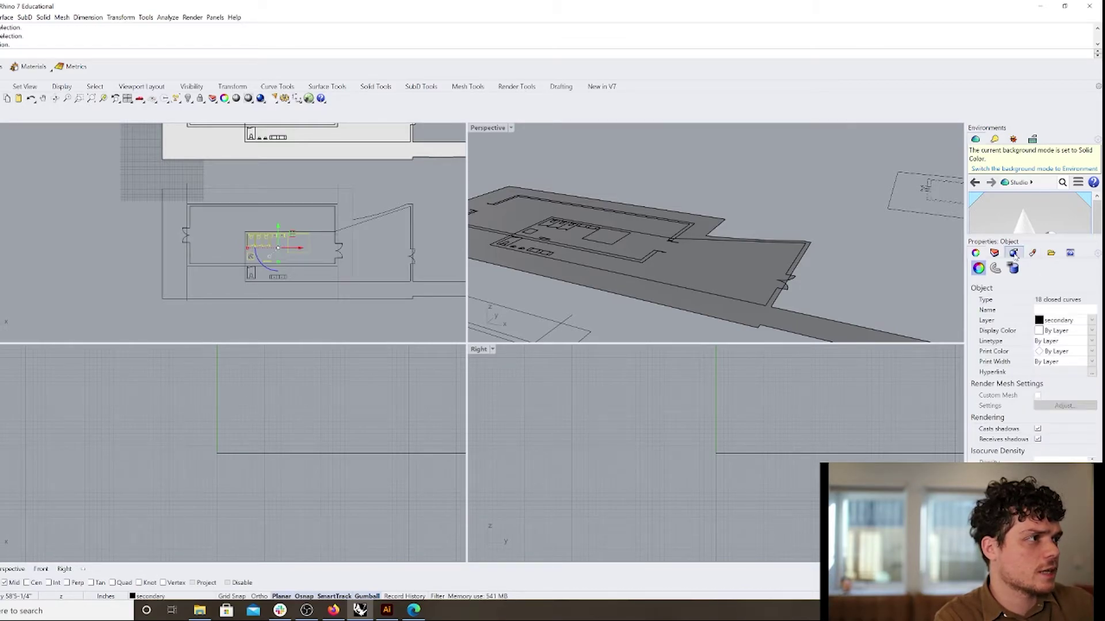
Set the secondary layer's print width to 0.5 mm.
click(994, 253)
right_click(994, 319)
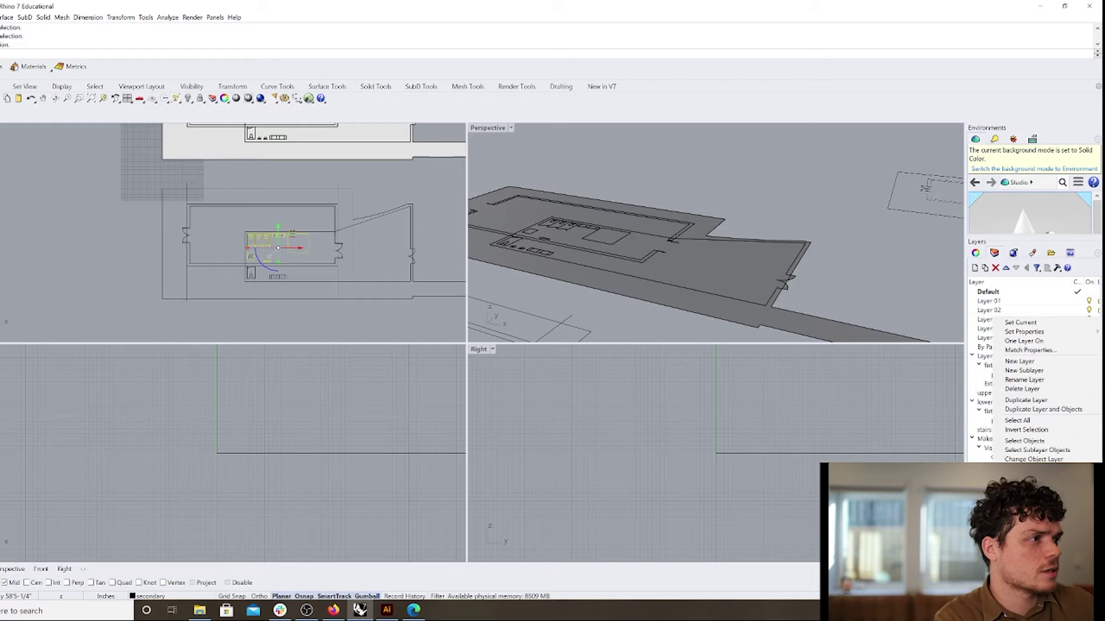
mouse_move(1020, 333)
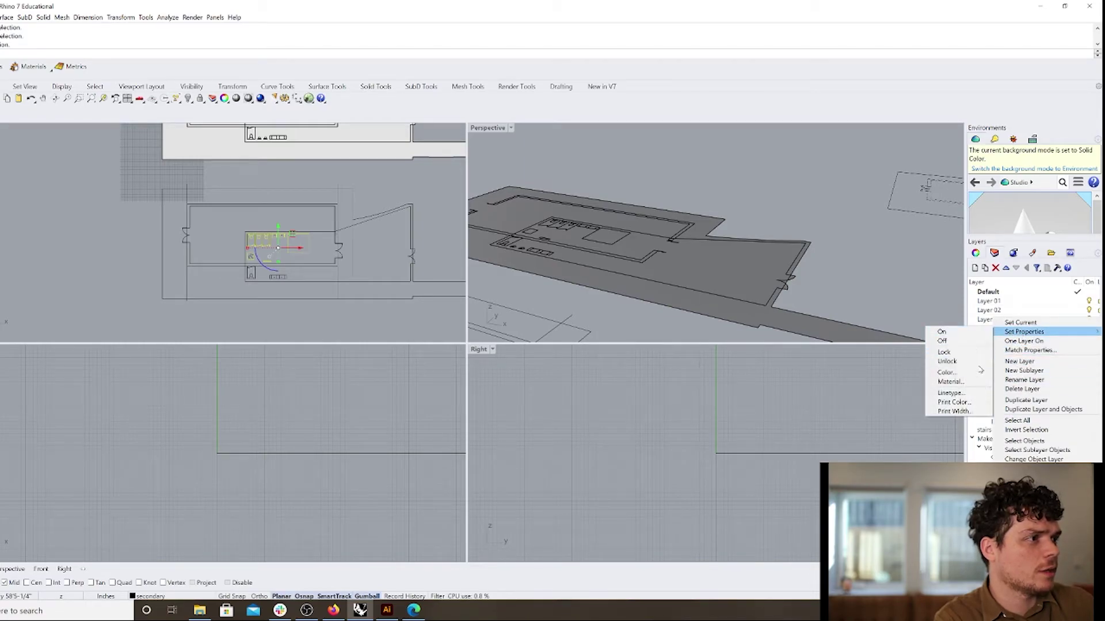
click(976, 411)
scroll(499, 320, down, 2)
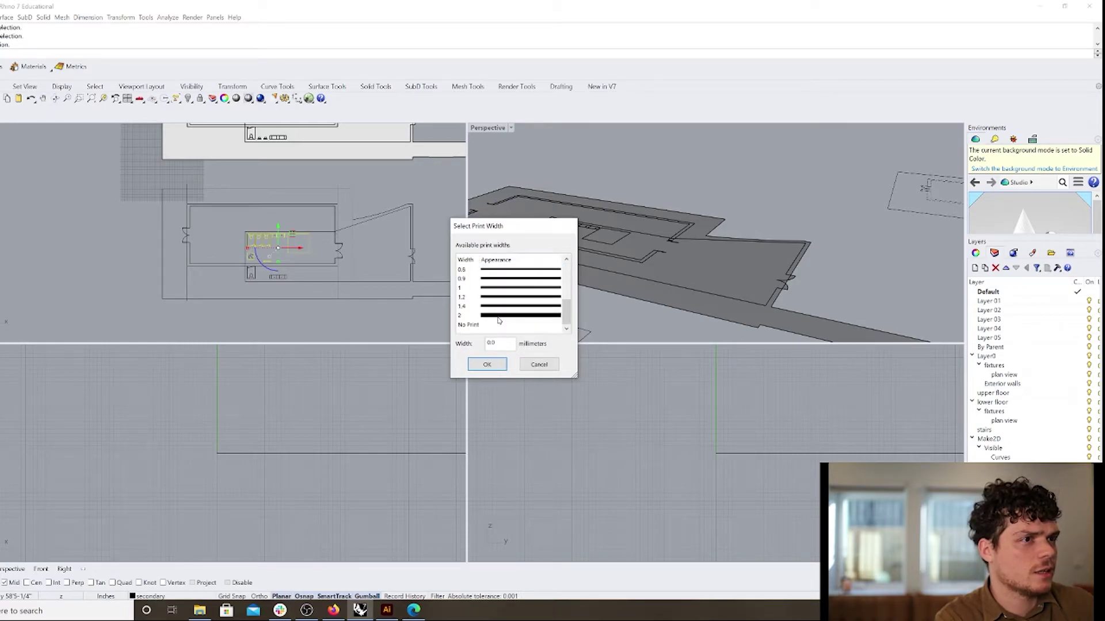
click(499, 306)
click(507, 297)
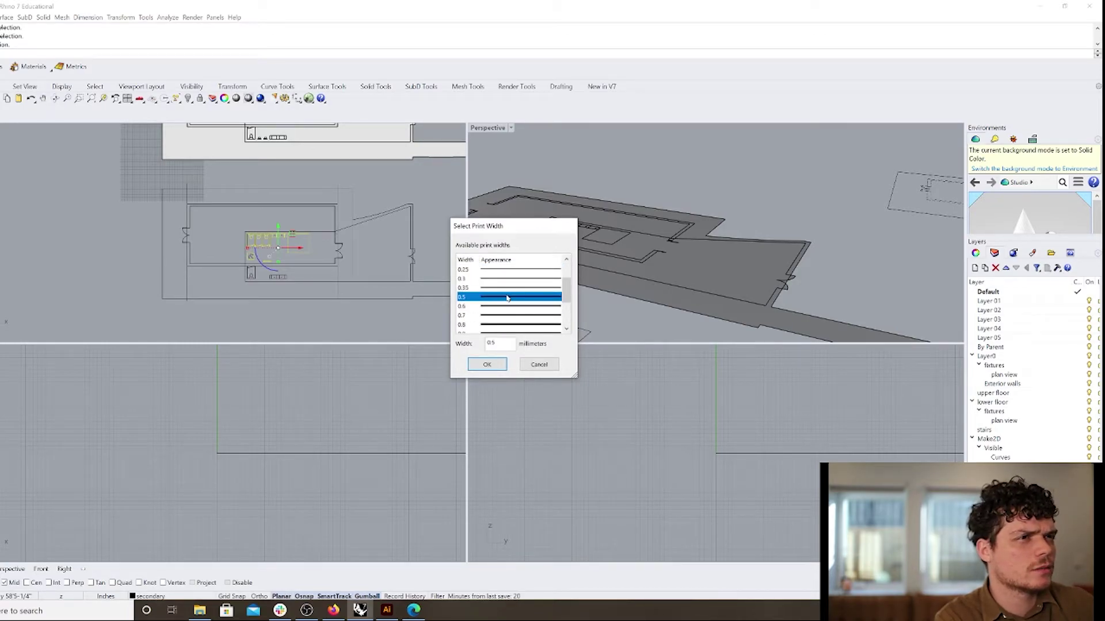
click(488, 364)
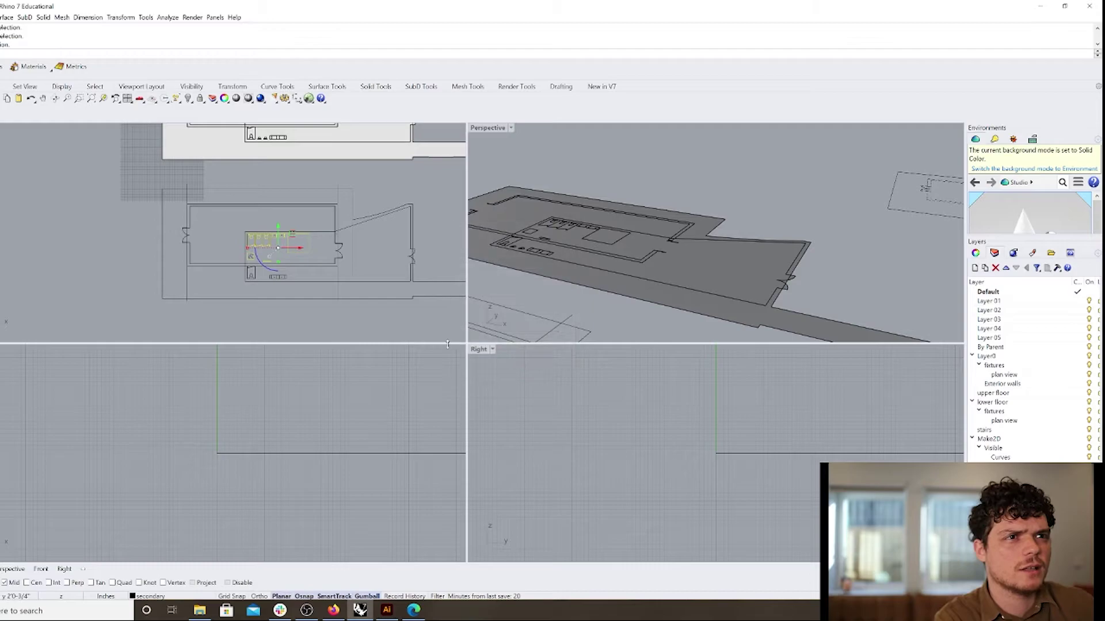
Assign the two vertical lines along the rectangular room's end walls to Layer 06.
scroll(308, 282, down, 2)
click(314, 319)
scroll(316, 307, up, 4)
drag(337, 278, 85, 268)
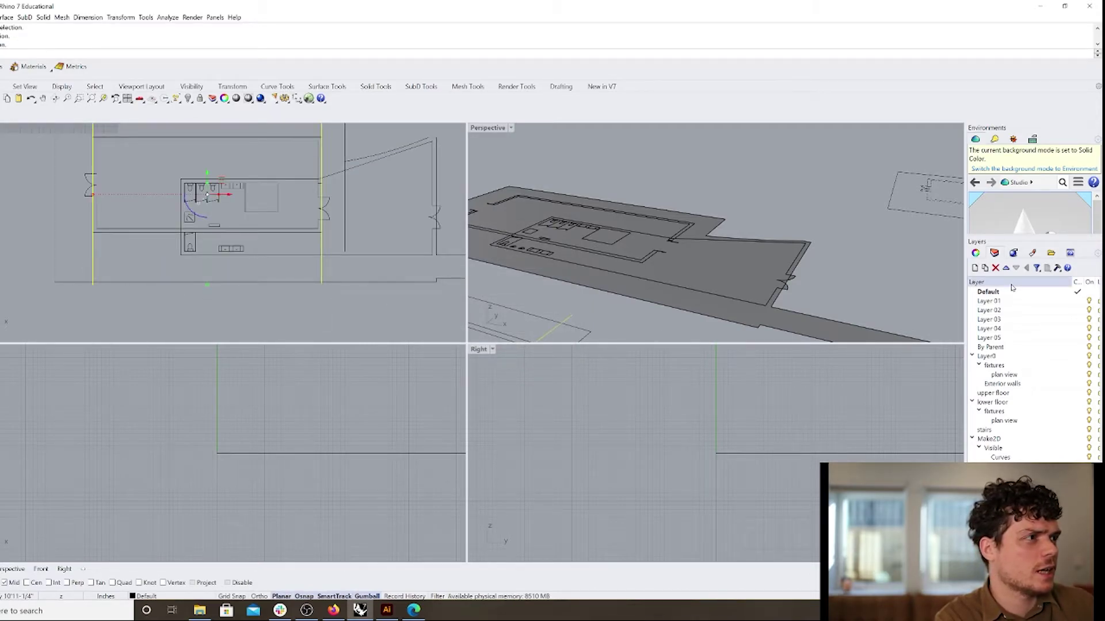
scroll(273, 283, down, 2)
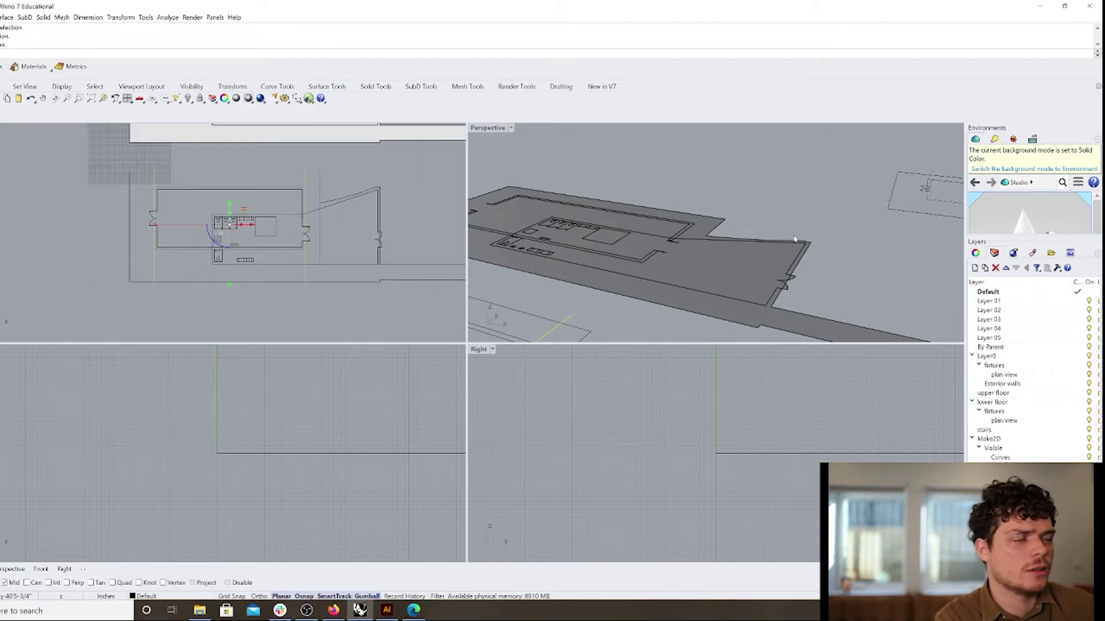
click(975, 253)
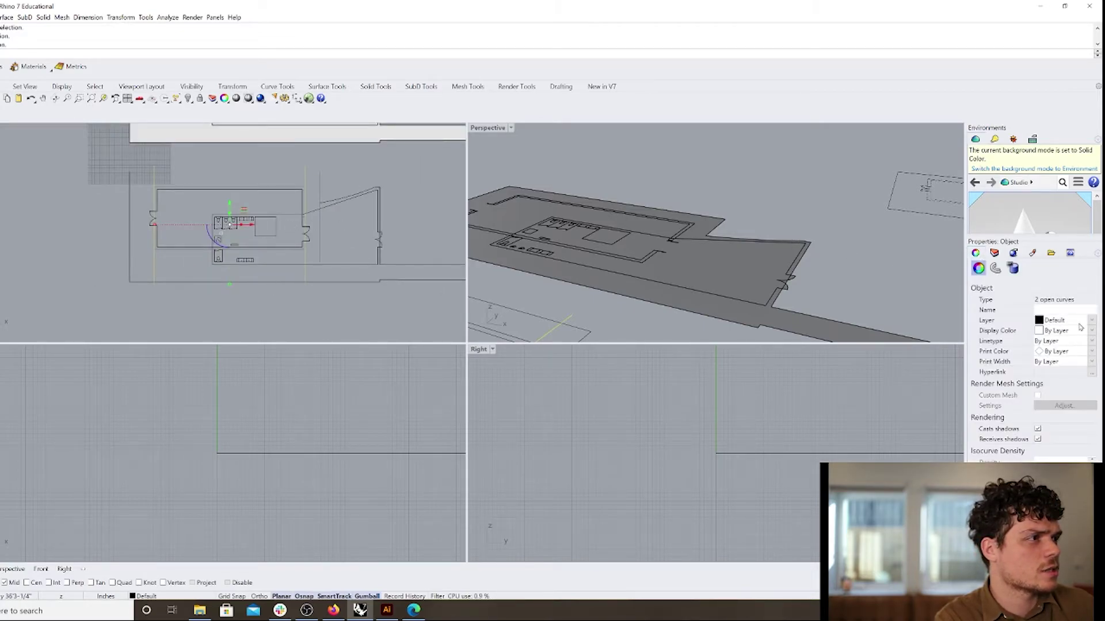
click(994, 253)
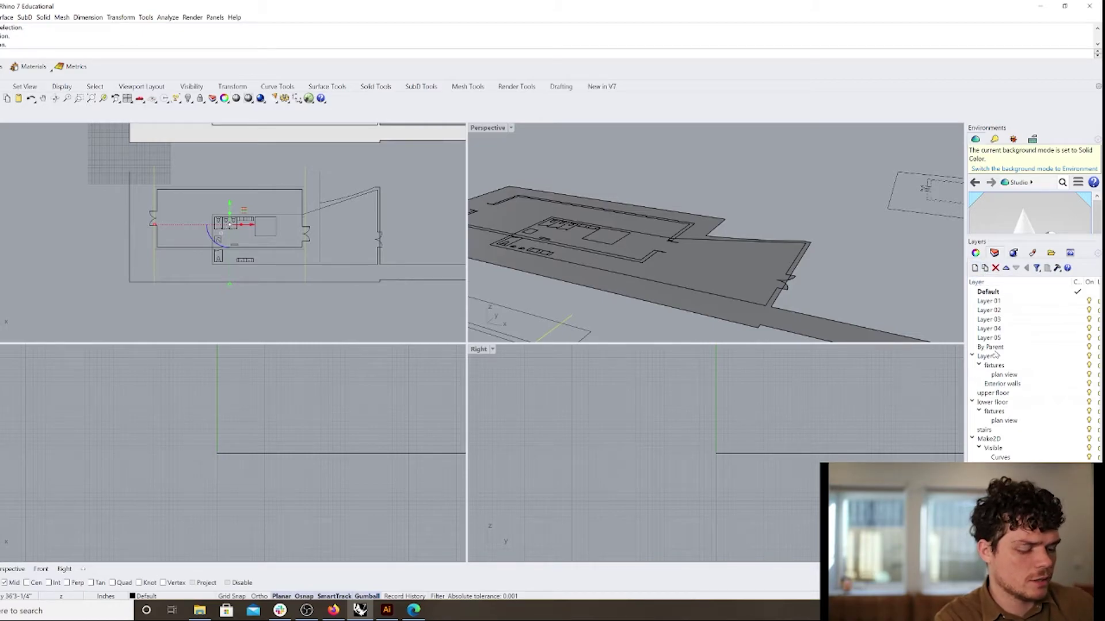
click(975, 253)
click(1090, 321)
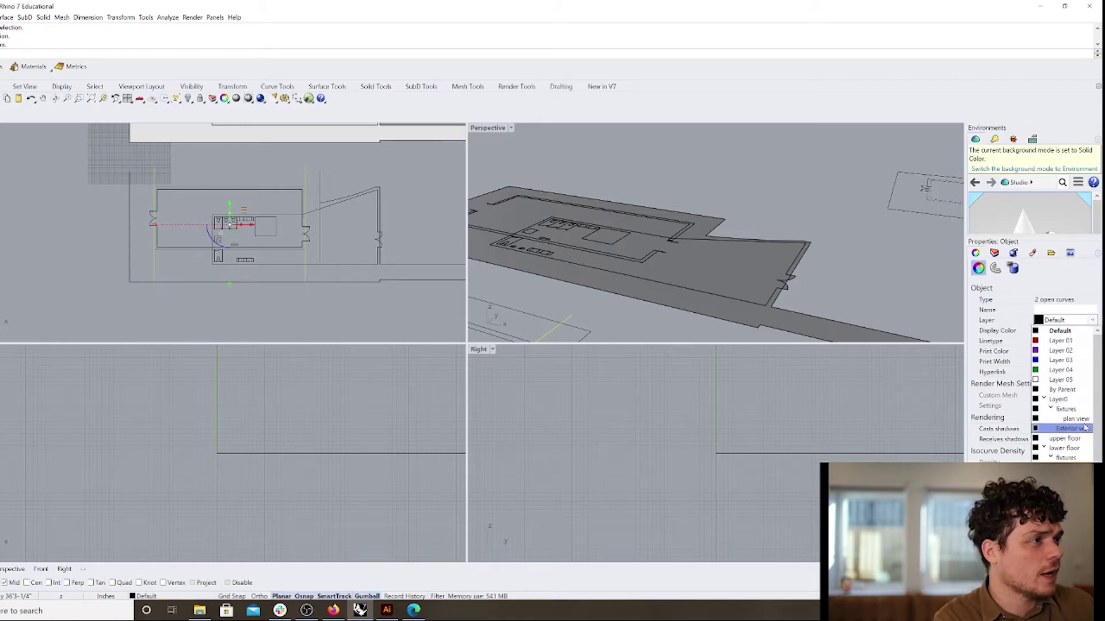
click(1061, 535)
Set the print width of Layer 06 to Hairline.
click(994, 253)
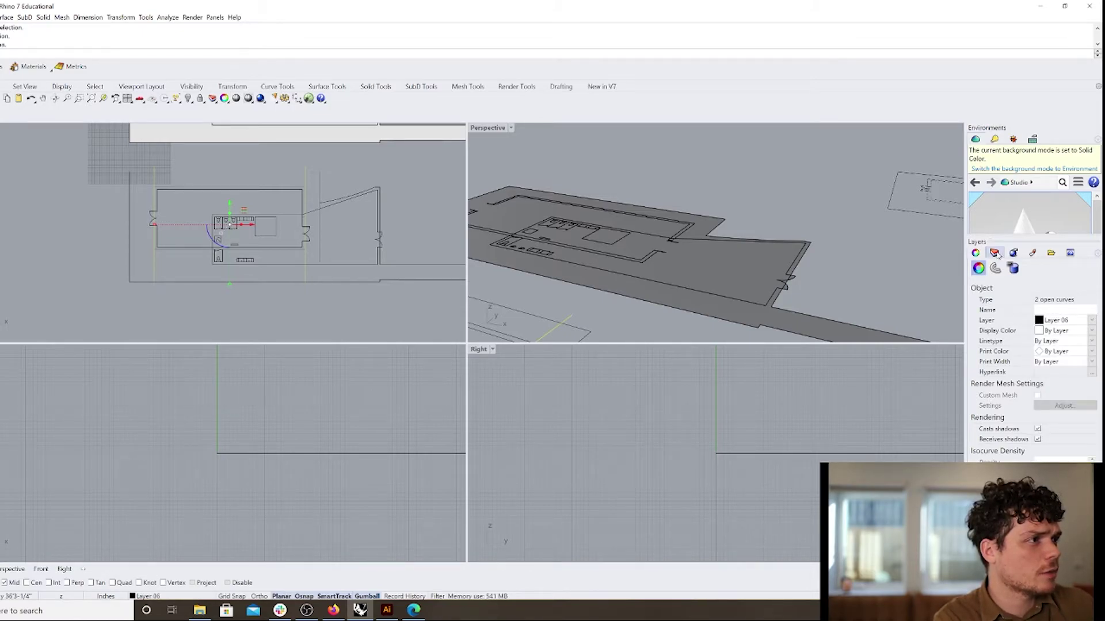
right_click(990, 500)
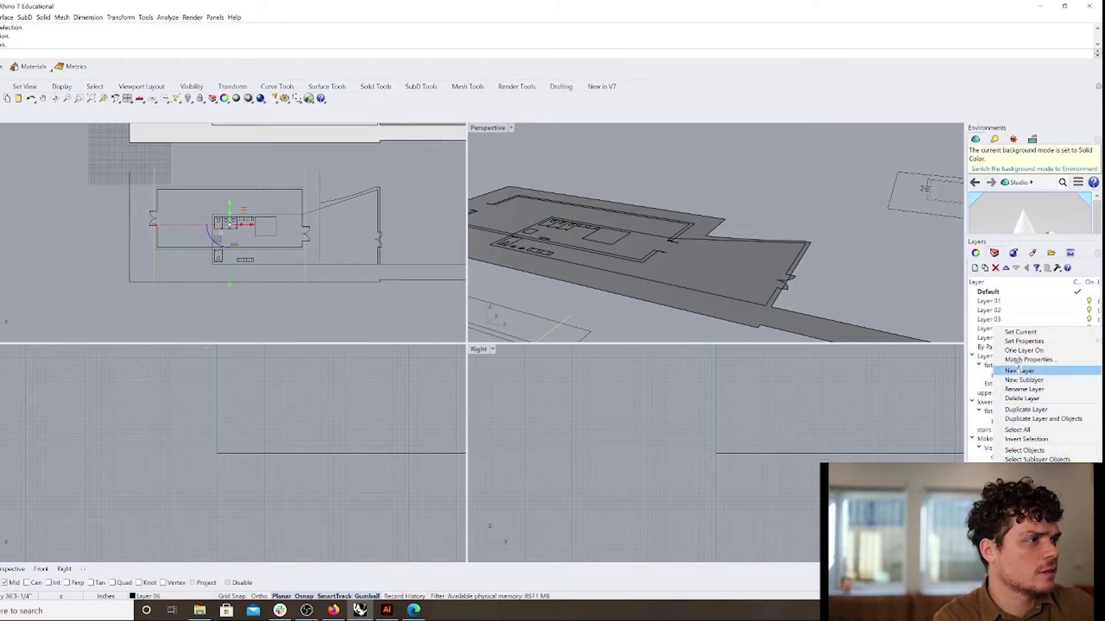
mouse_move(1019, 345)
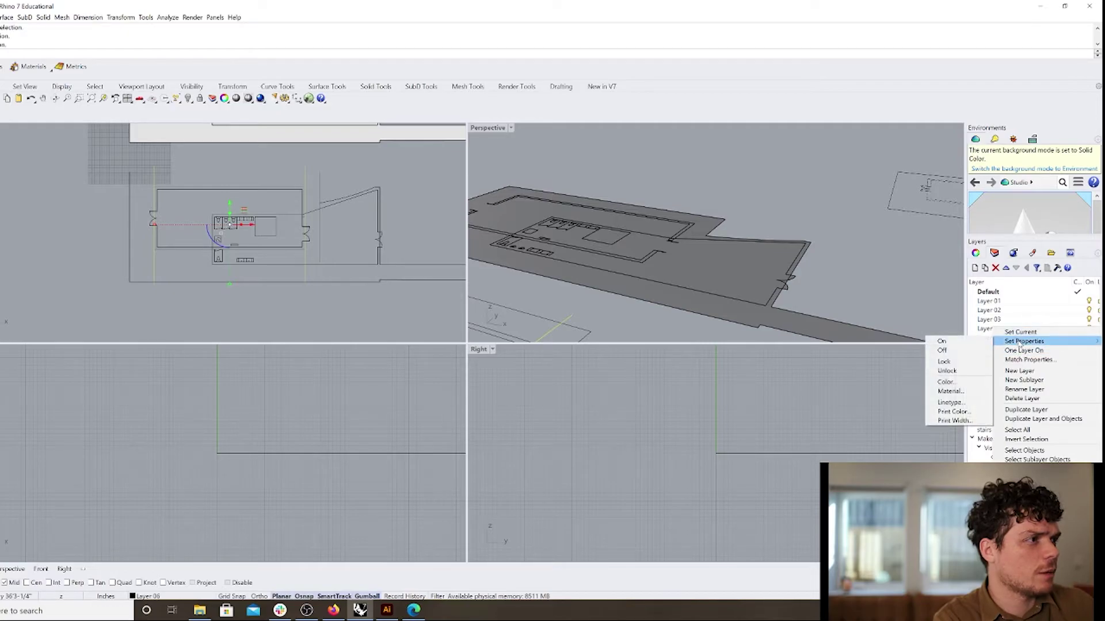
click(978, 420)
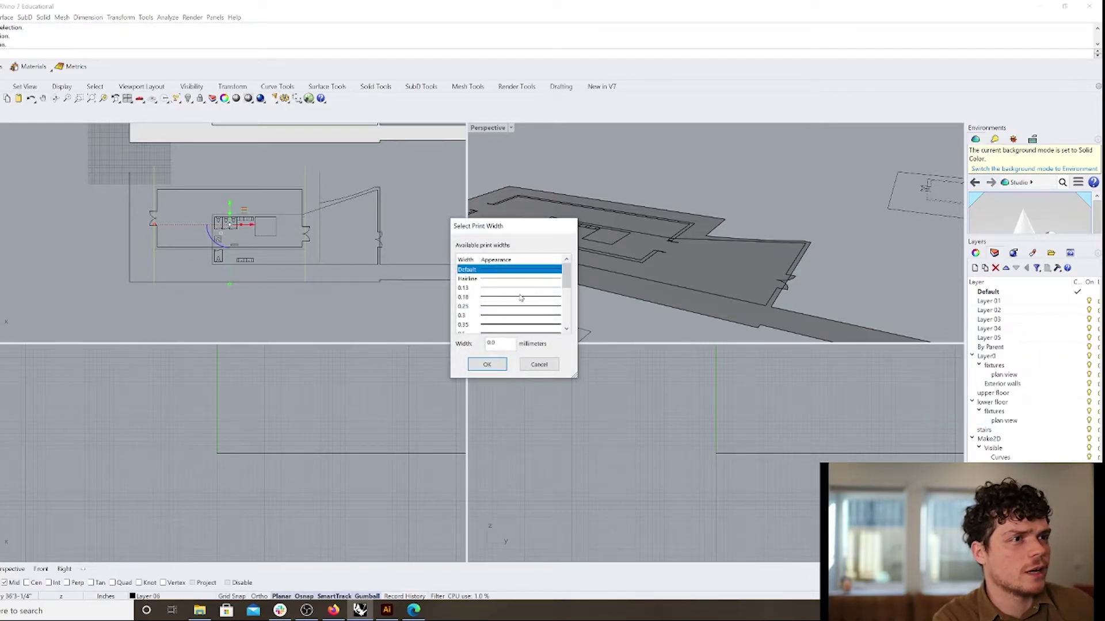
click(502, 281)
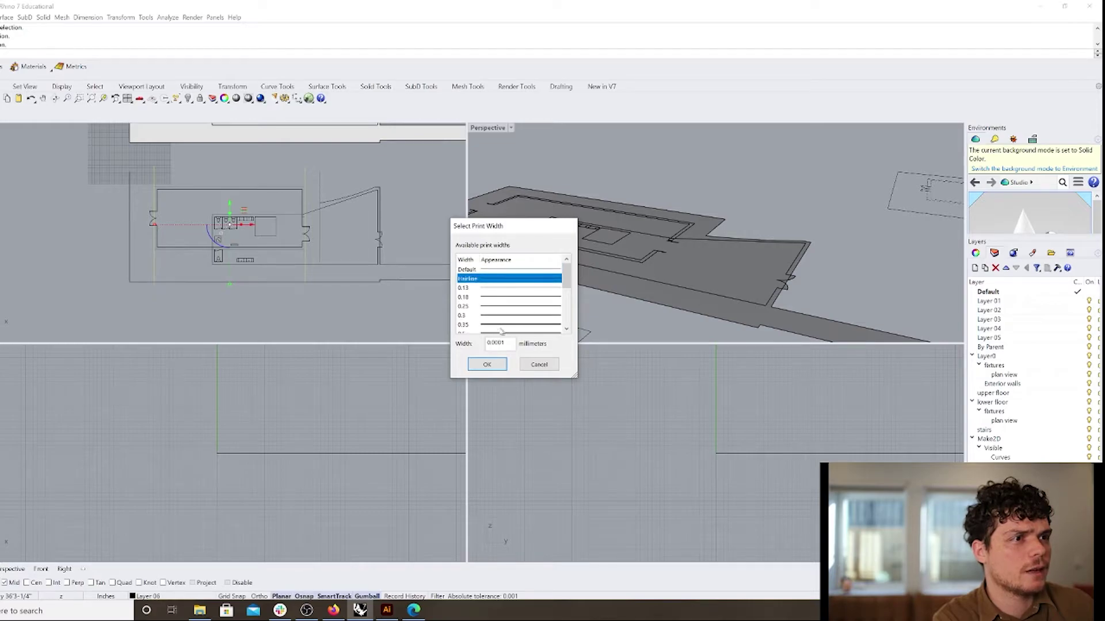
click(487, 364)
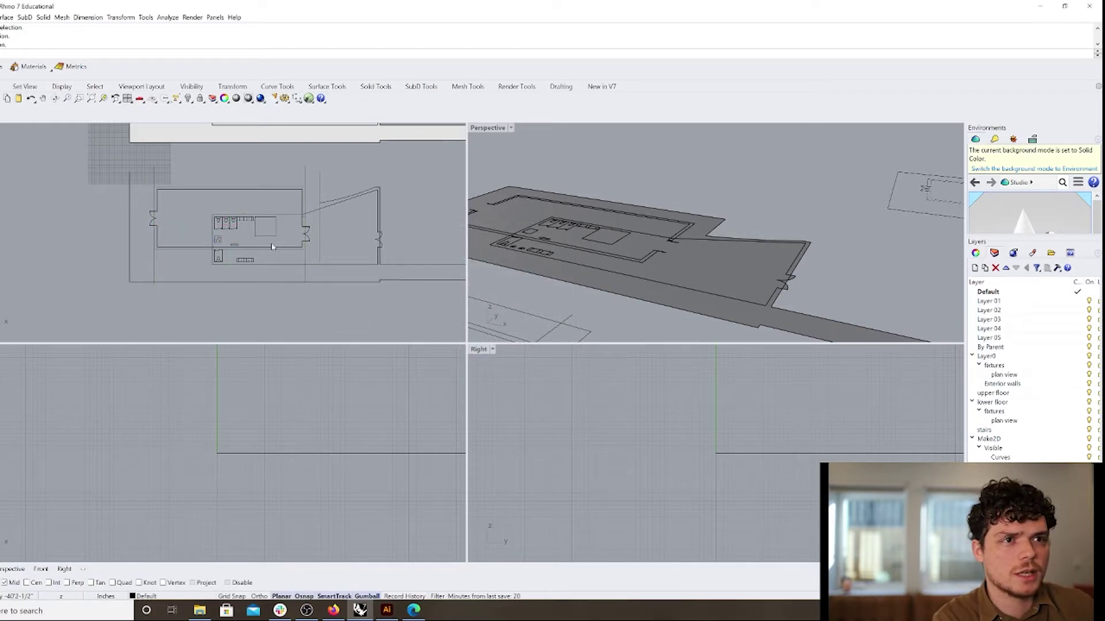
Open the print setup for the Top view, try raster output, and set the output type back to Vector Output.
scroll(265, 288, down, 2)
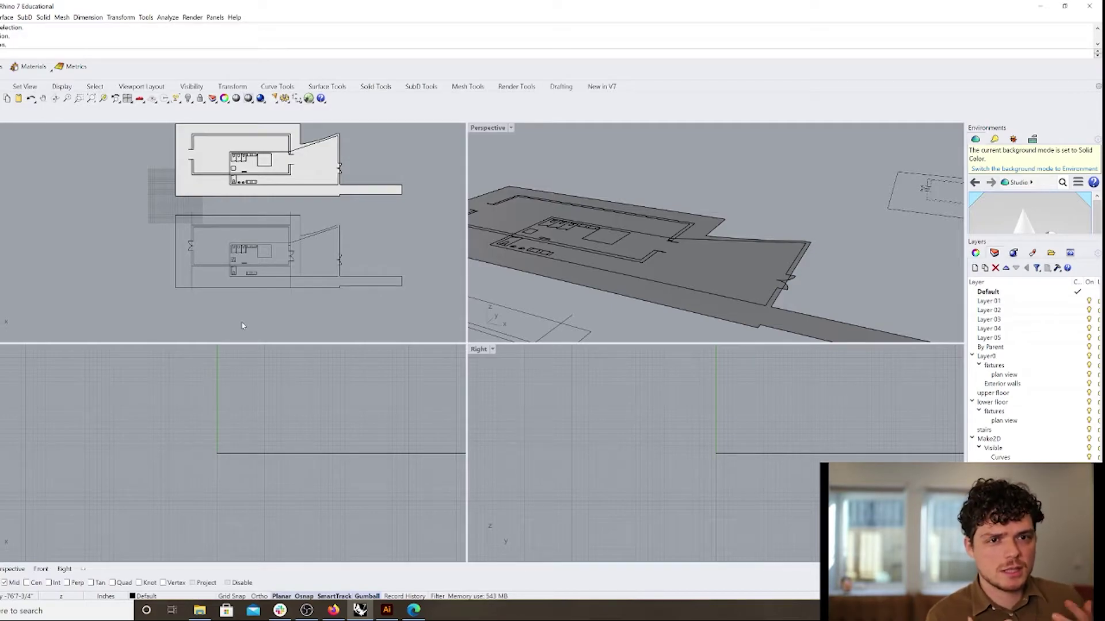
scroll(246, 308, up, 3)
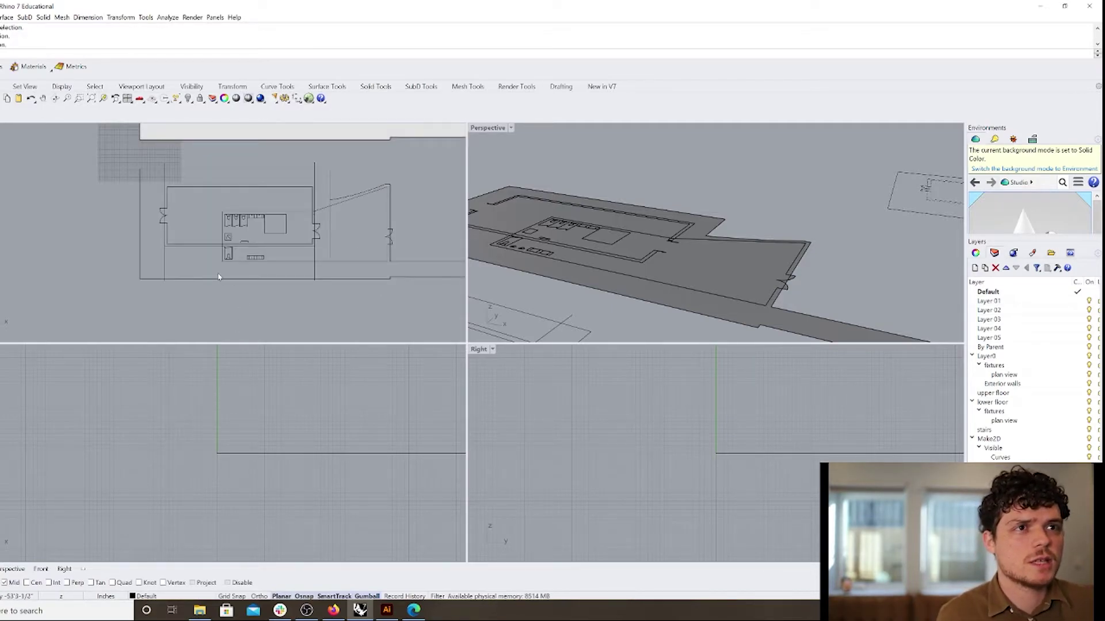
click(2, 17)
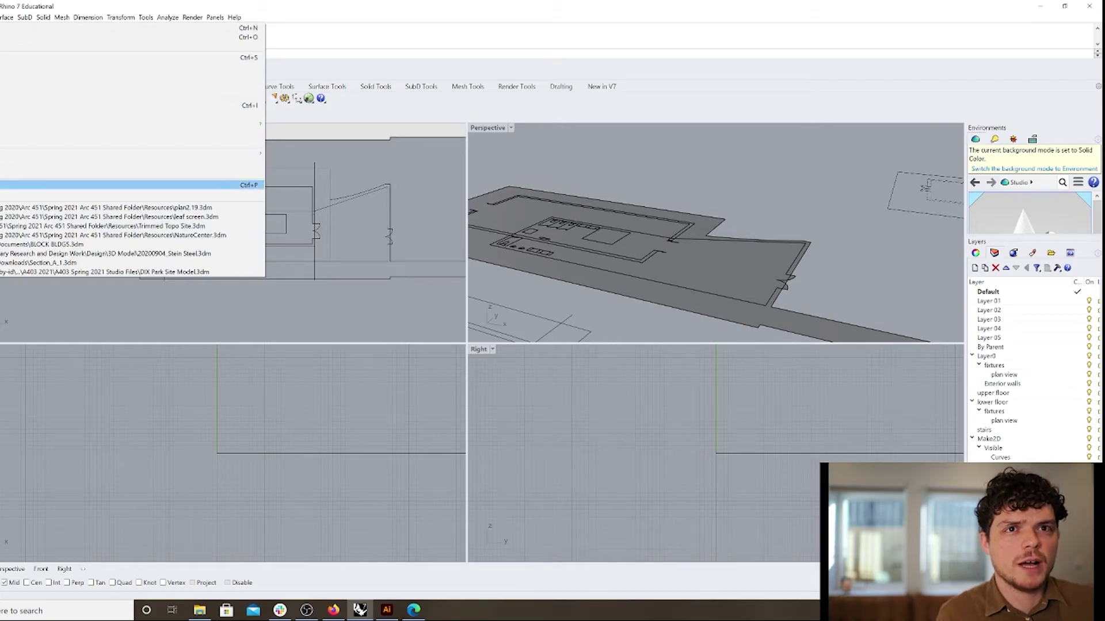
click(1, 185)
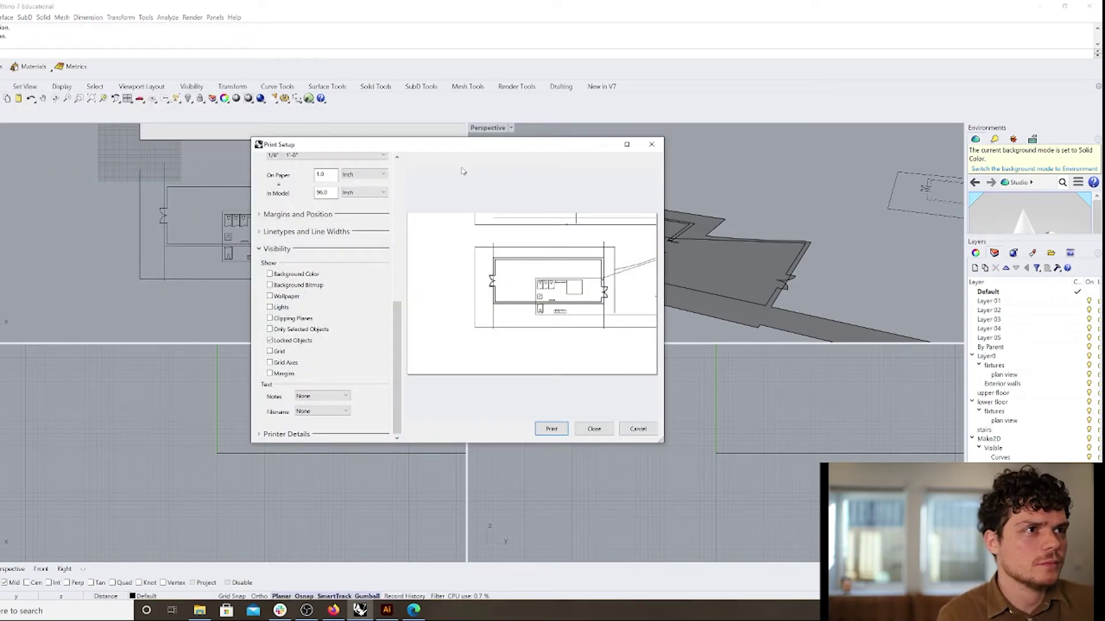
drag(446, 145, 288, 137)
scroll(225, 244, up, 5)
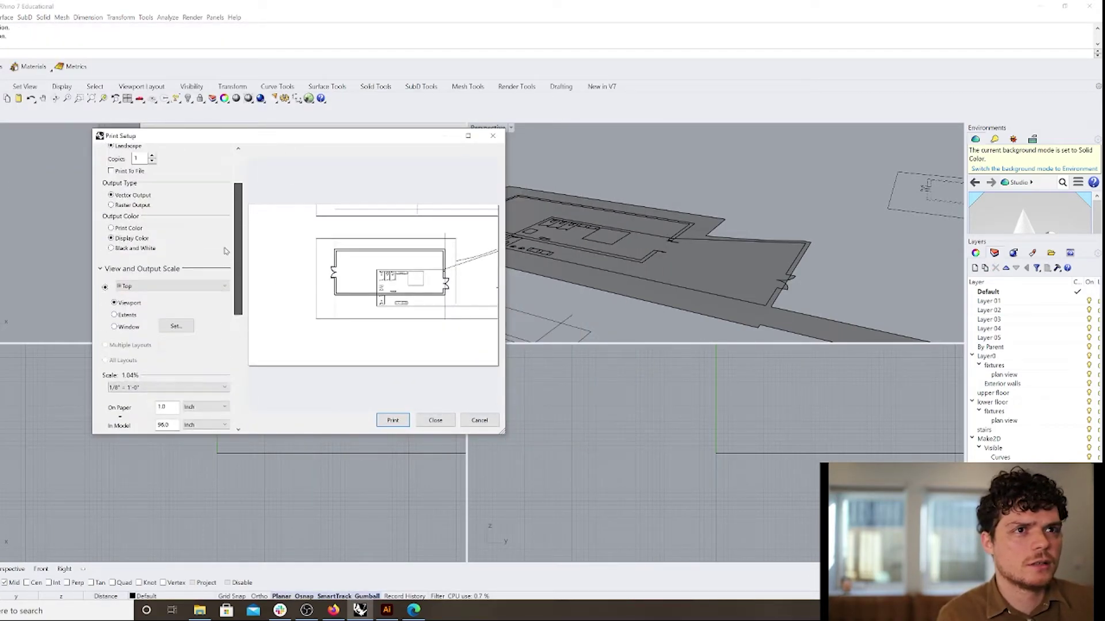
click(111, 221)
scroll(111, 218, up, 3)
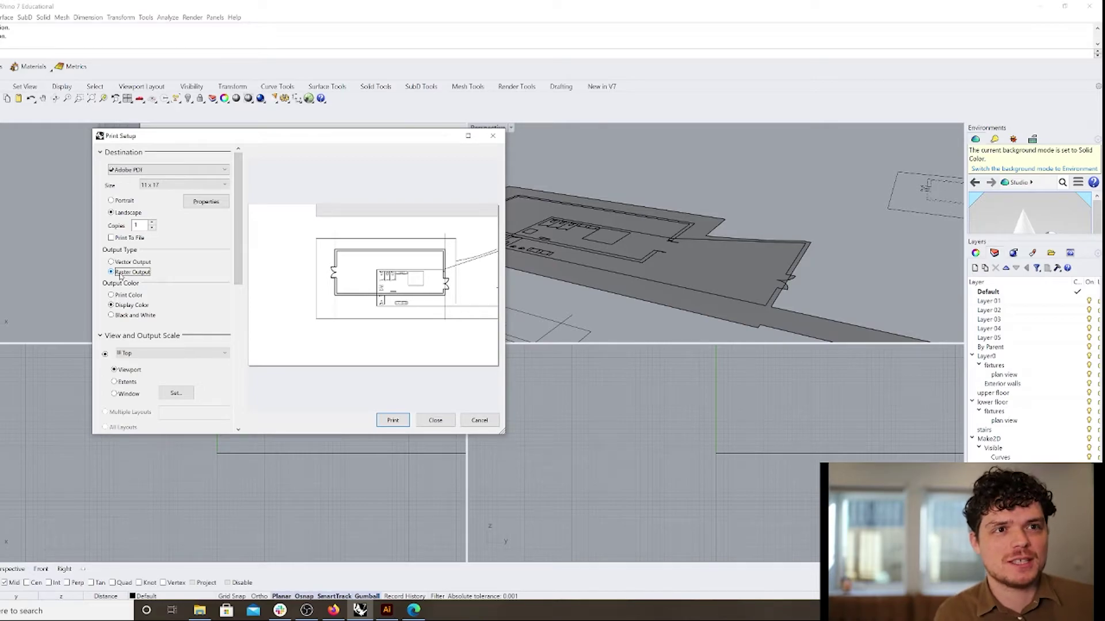
click(125, 263)
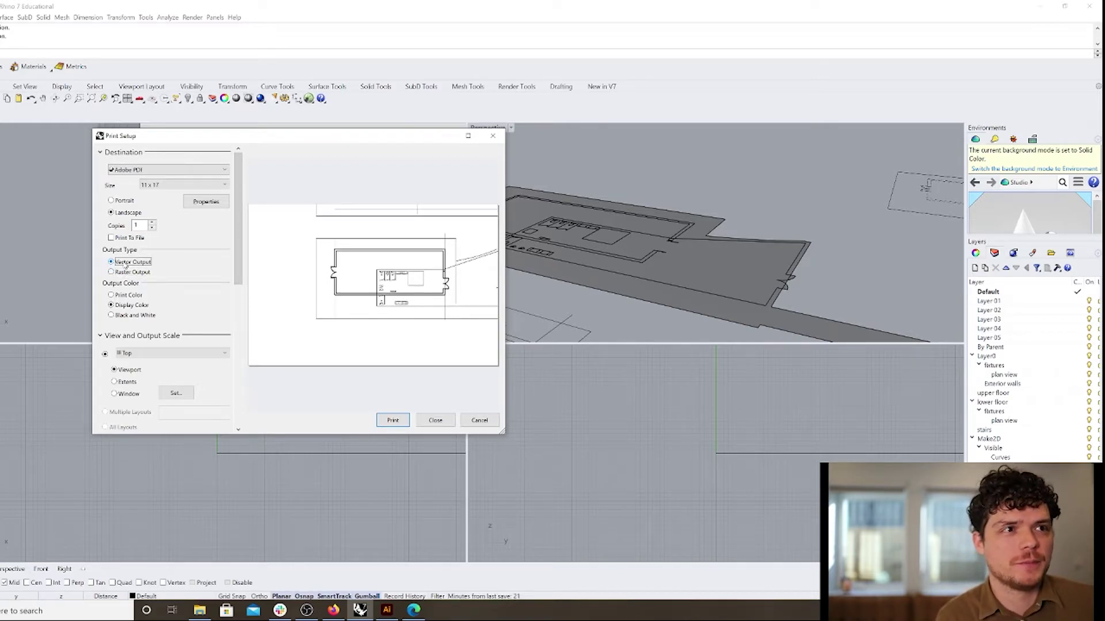
drag(237, 253, 245, 398)
Print the plan to a PDF file named plan14 on the Desktop.
click(392, 421)
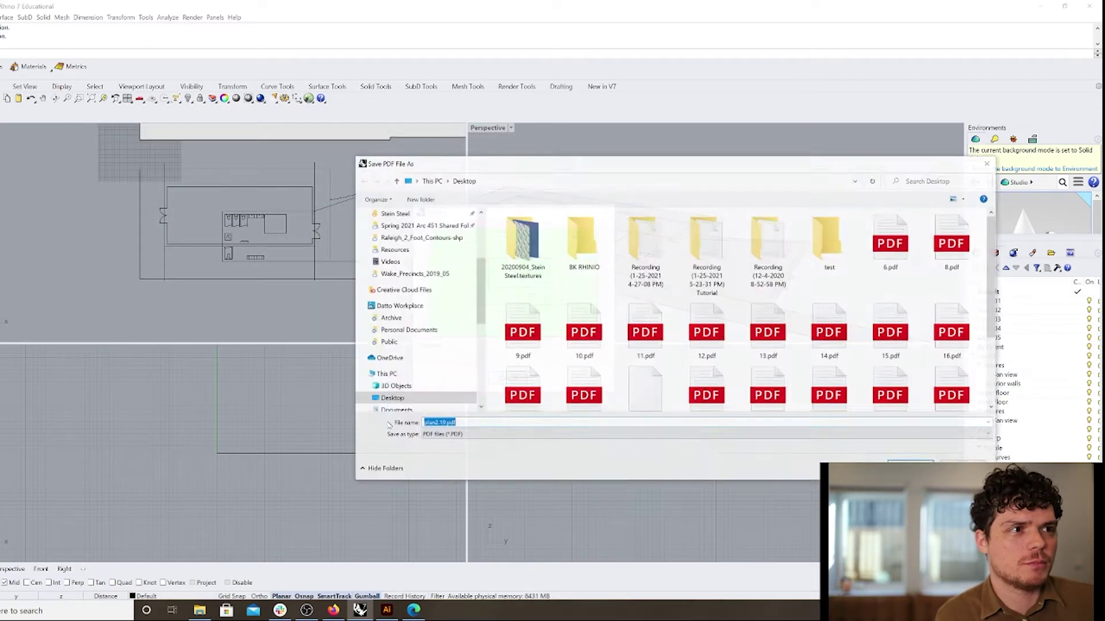
key(BackSpace)
text(plan)
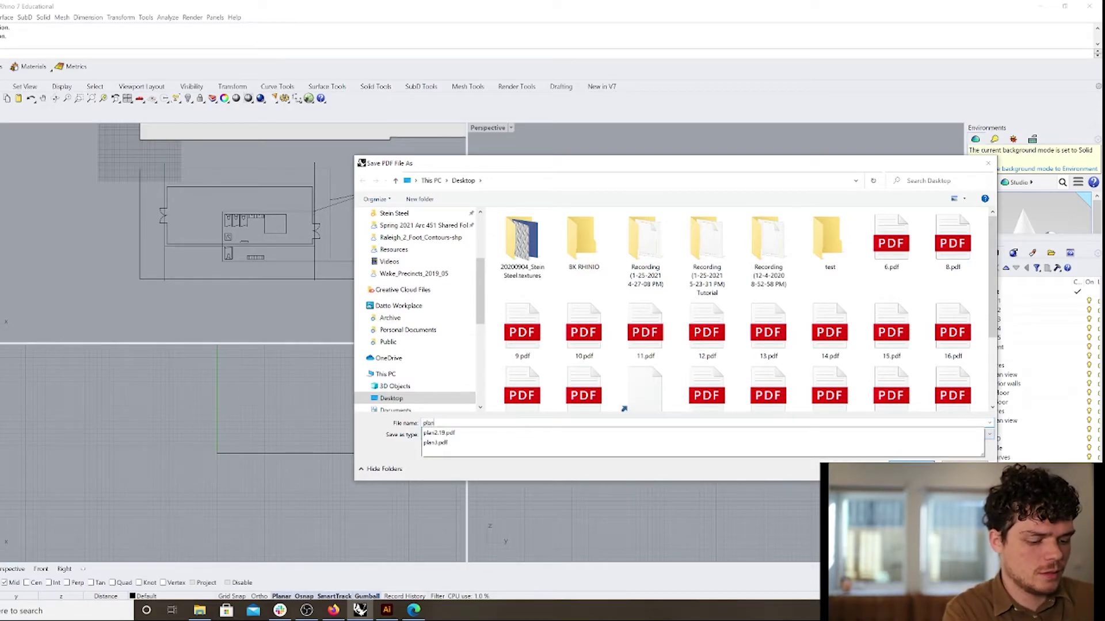
text(14)
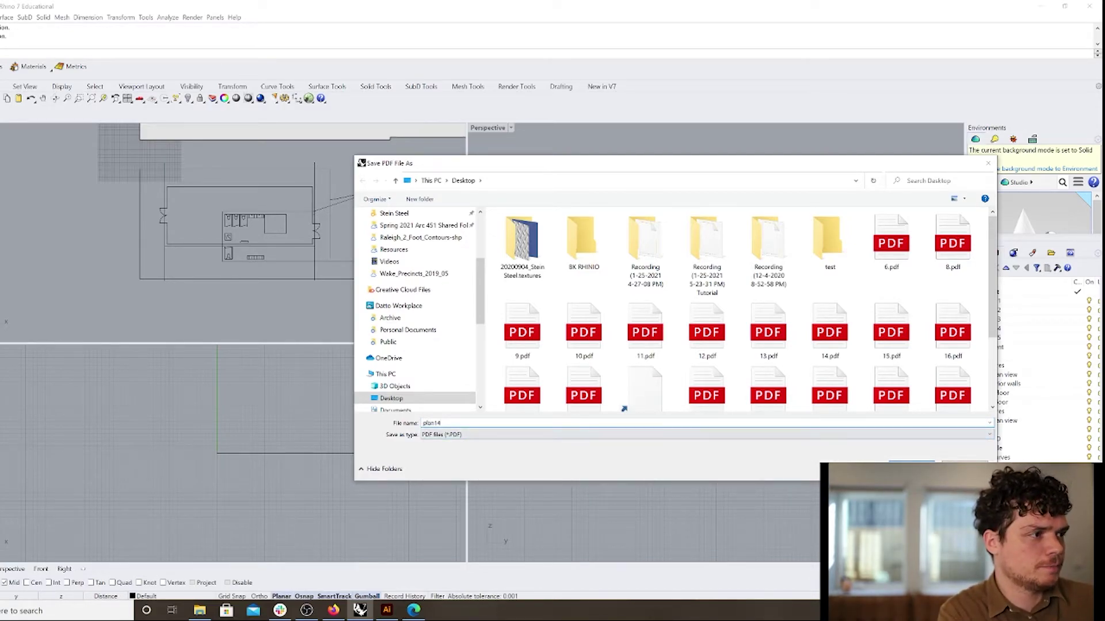
click(911, 467)
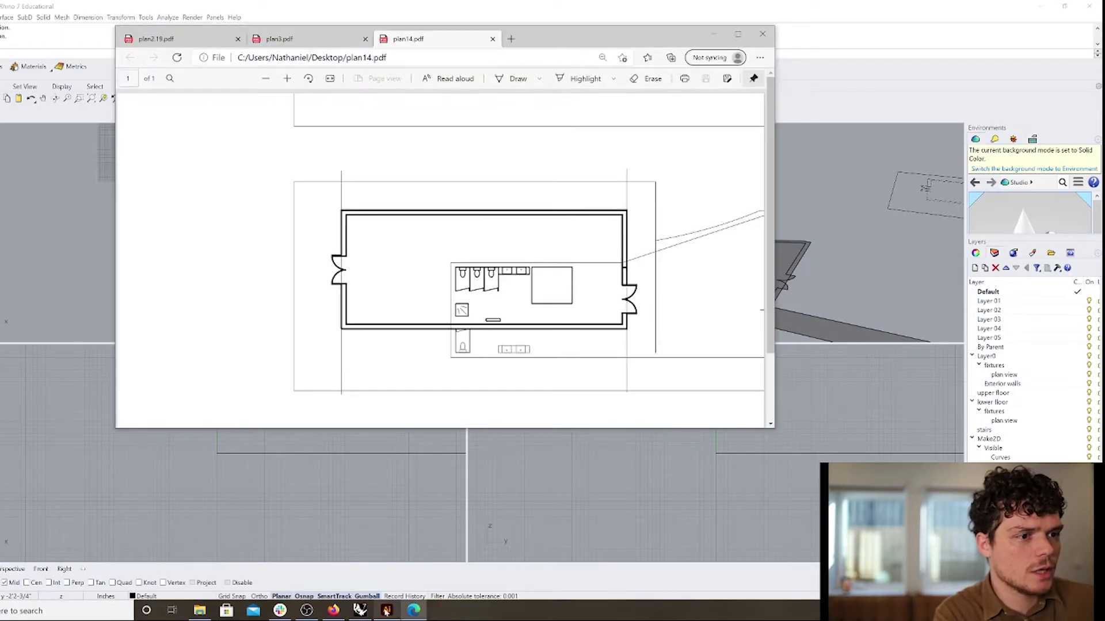
Switch to Illustrator and open plan14.pdf from the Desktop.
click(387, 611)
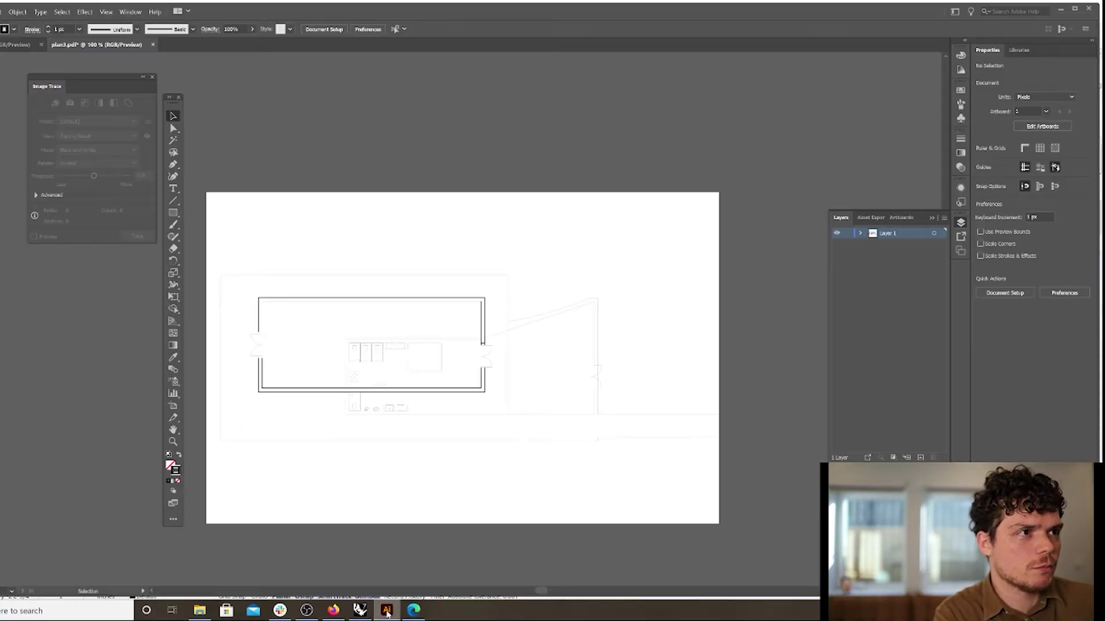
click(0, 12)
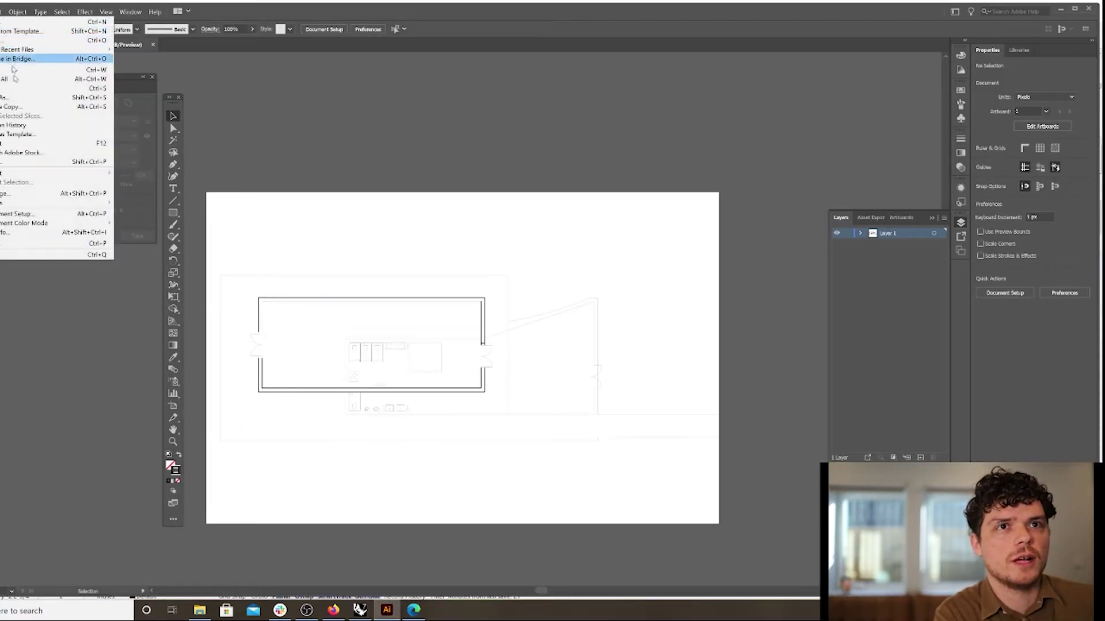
click(12, 41)
scroll(410, 229, down, 2)
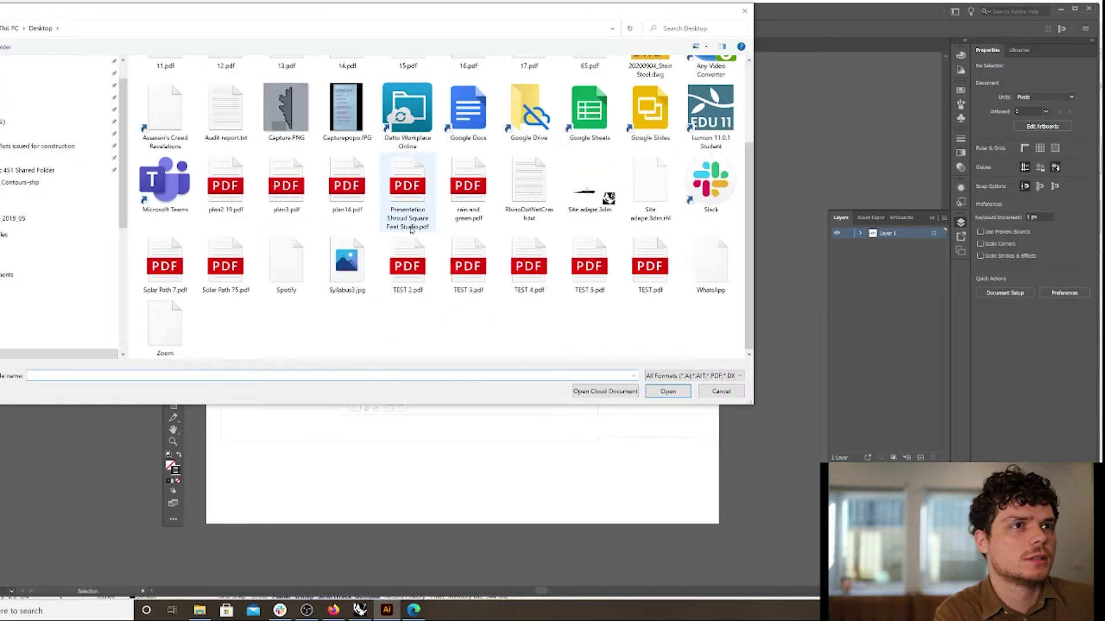
click(346, 184)
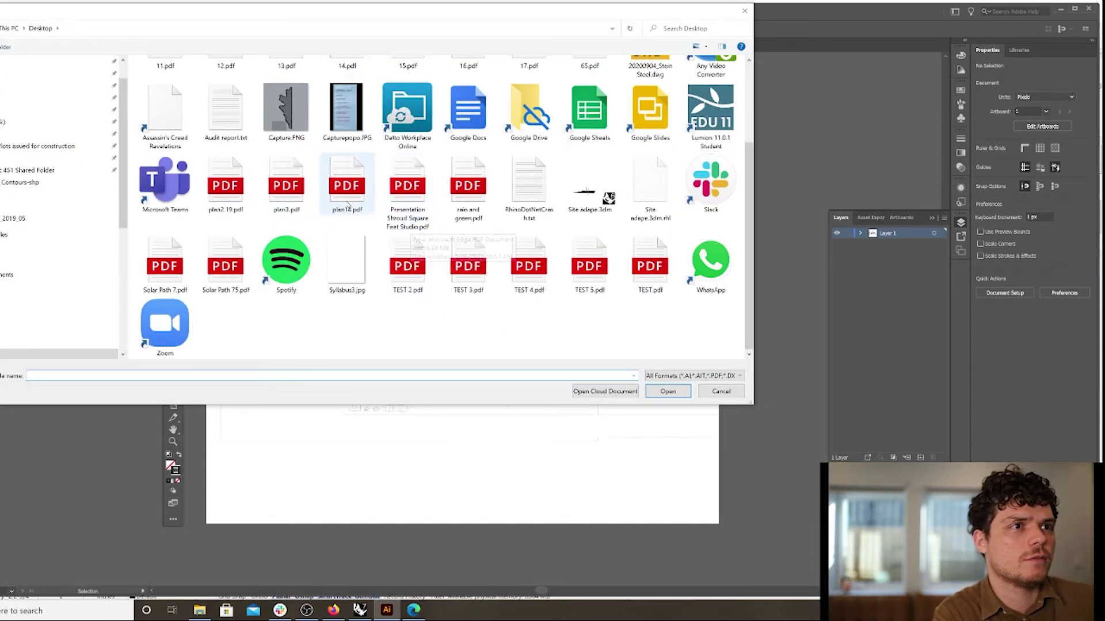
click(668, 392)
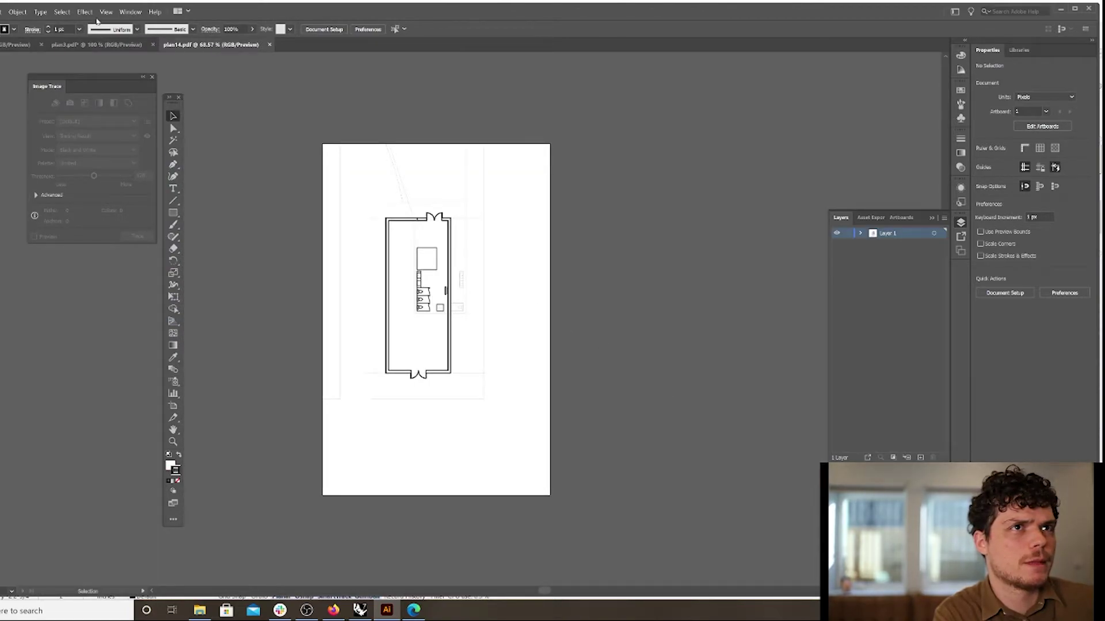
drag(217, 13, 234, 15)
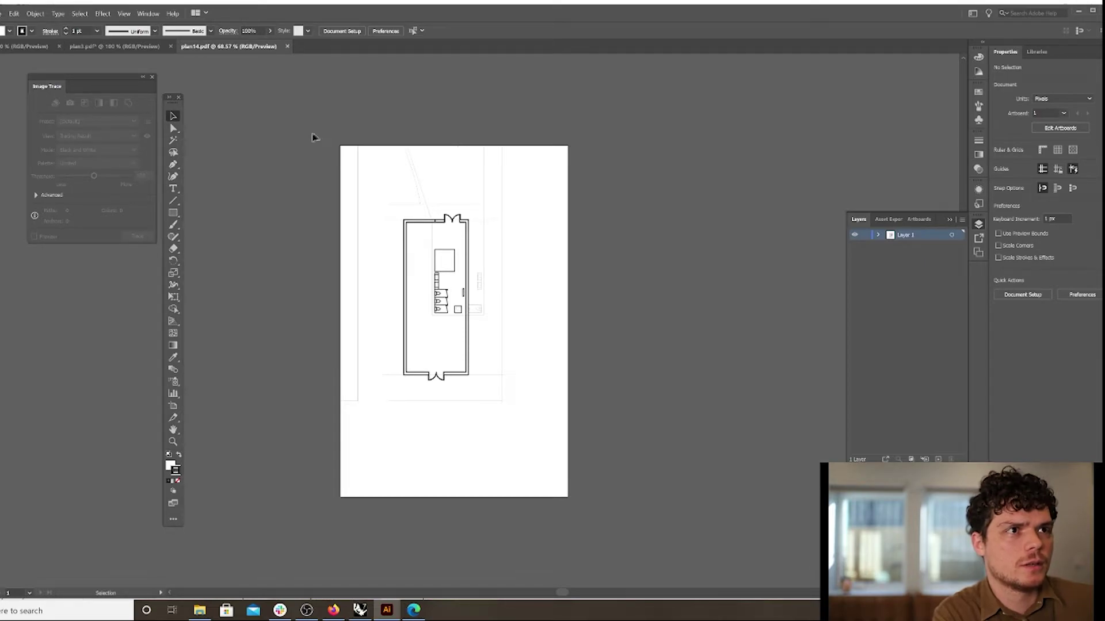
Change the artboard to landscape orientation and rotate all the artwork 90° clockwise to match it.
key(ctrl+a)
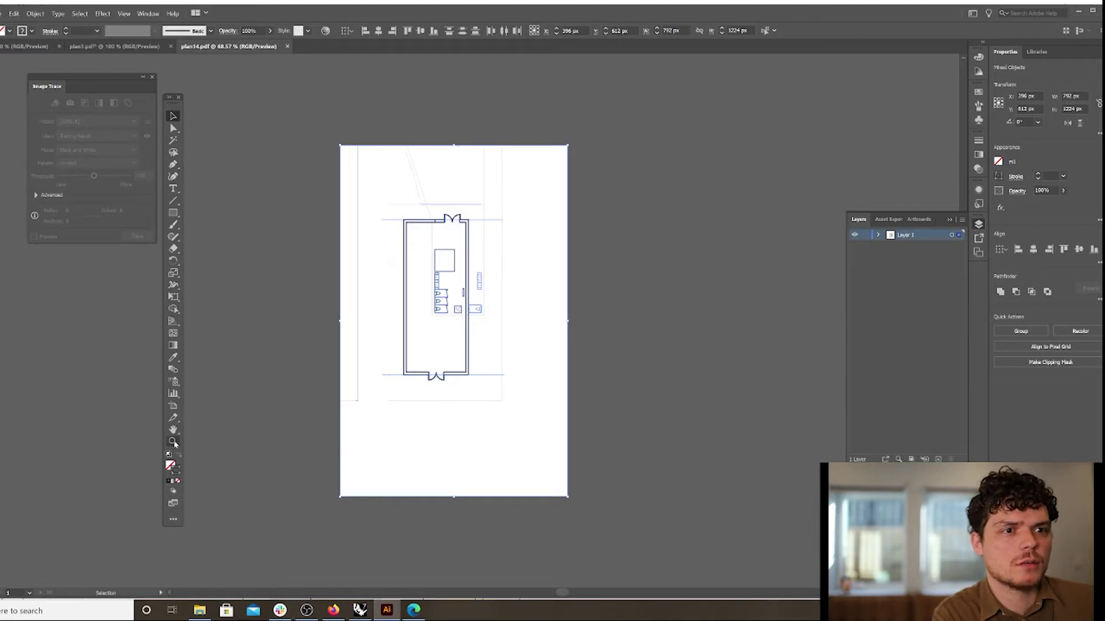
click(173, 406)
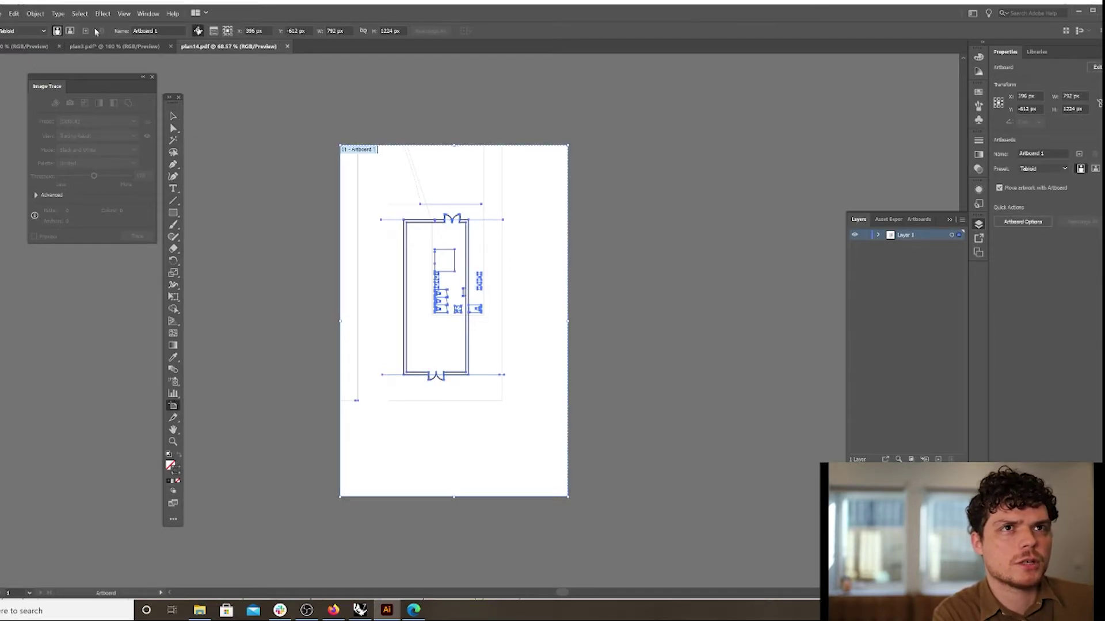
click(70, 30)
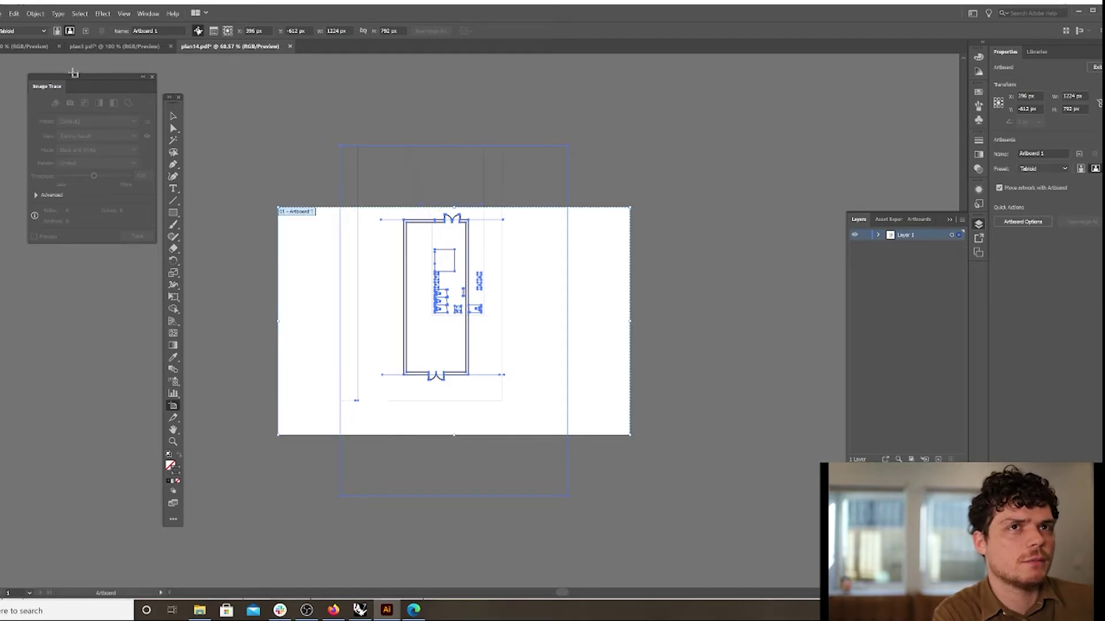
key(v)
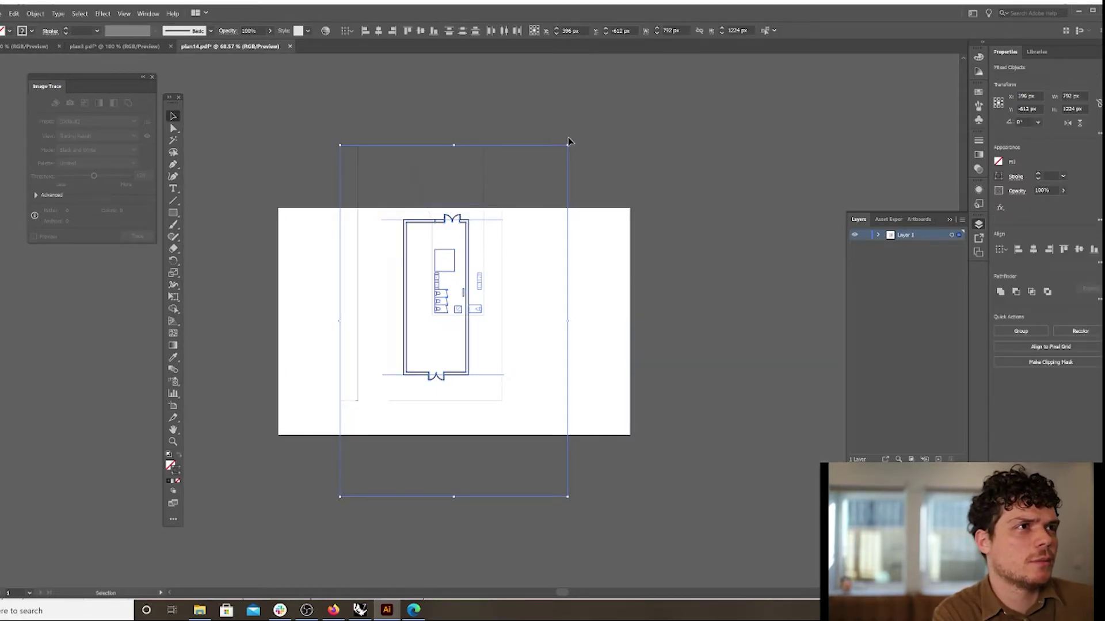
drag(568, 142, 676, 412)
click(693, 364)
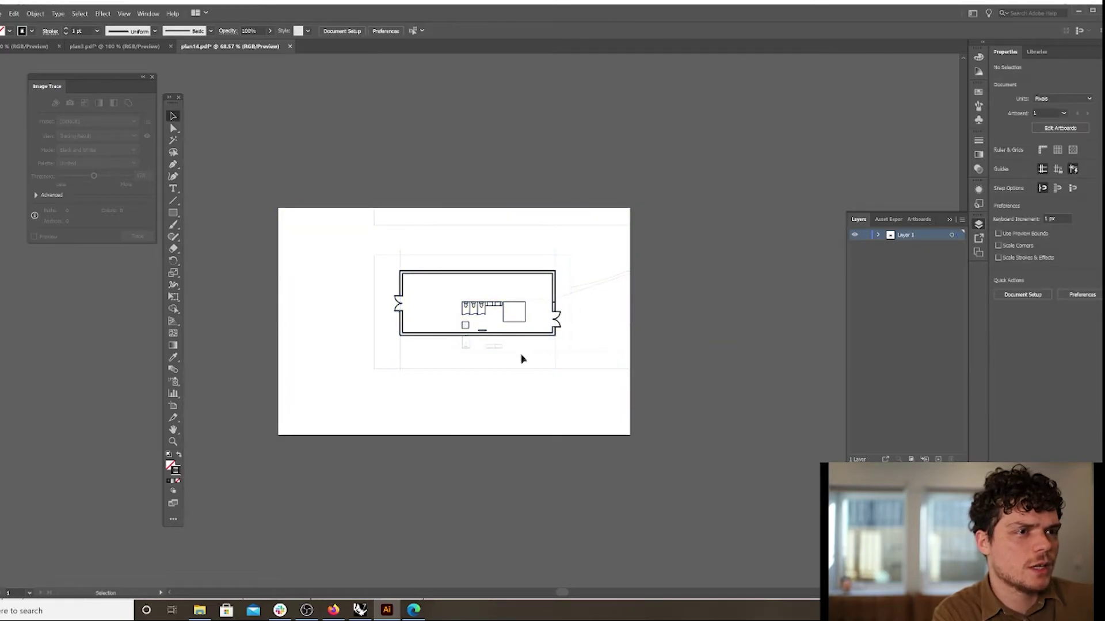
alt+scroll(547, 313, up, 6)
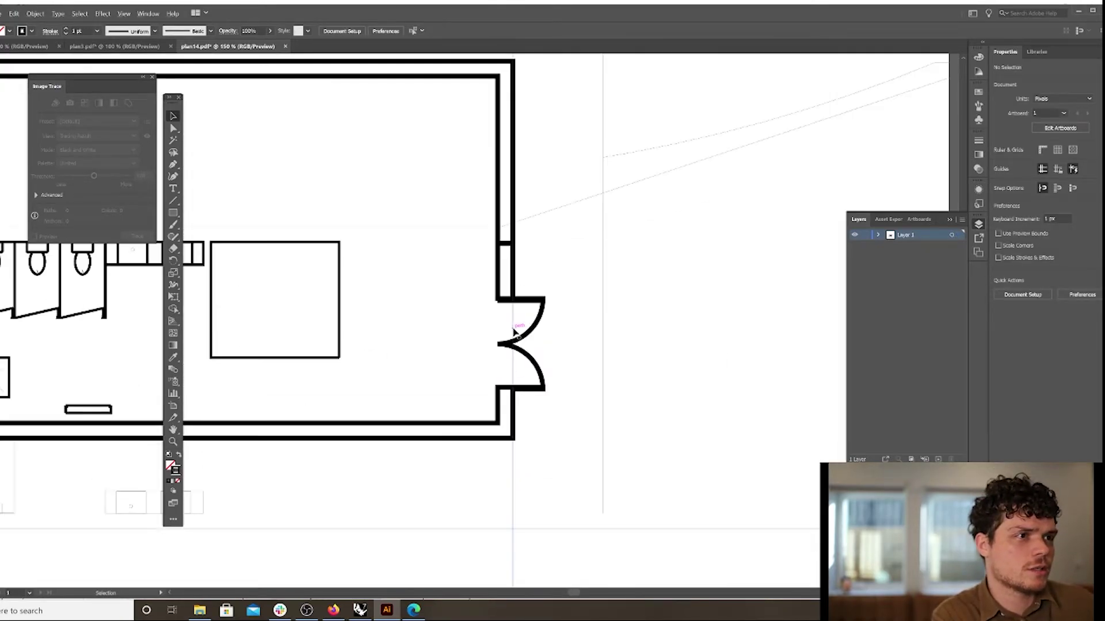
alt+scroll(521, 459, down, 5)
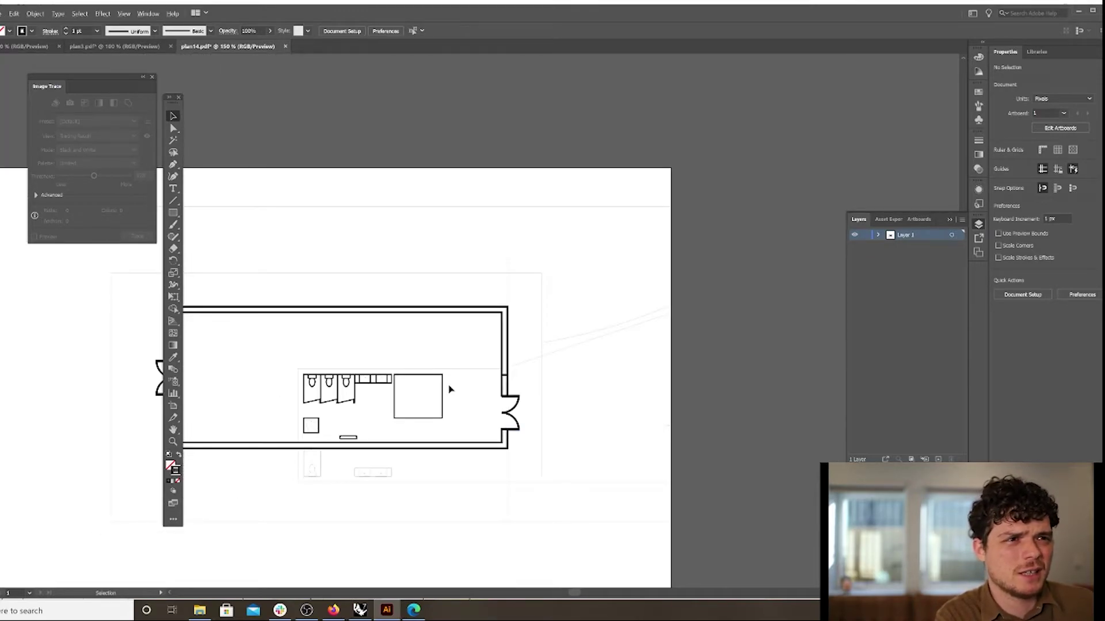
alt+scroll(278, 373, up, 2)
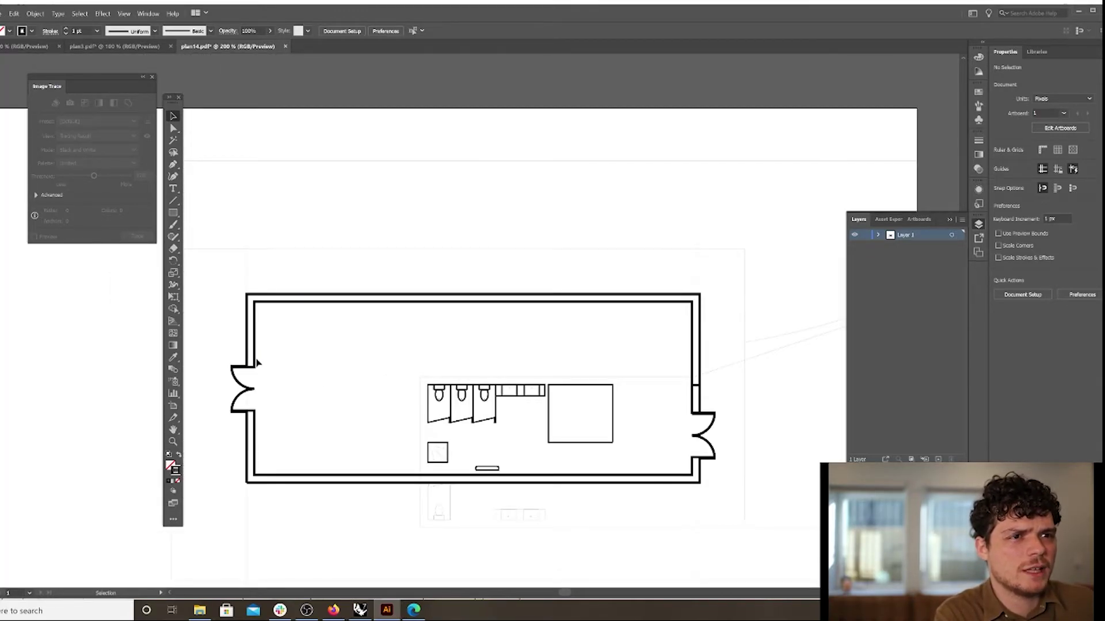
click(257, 364)
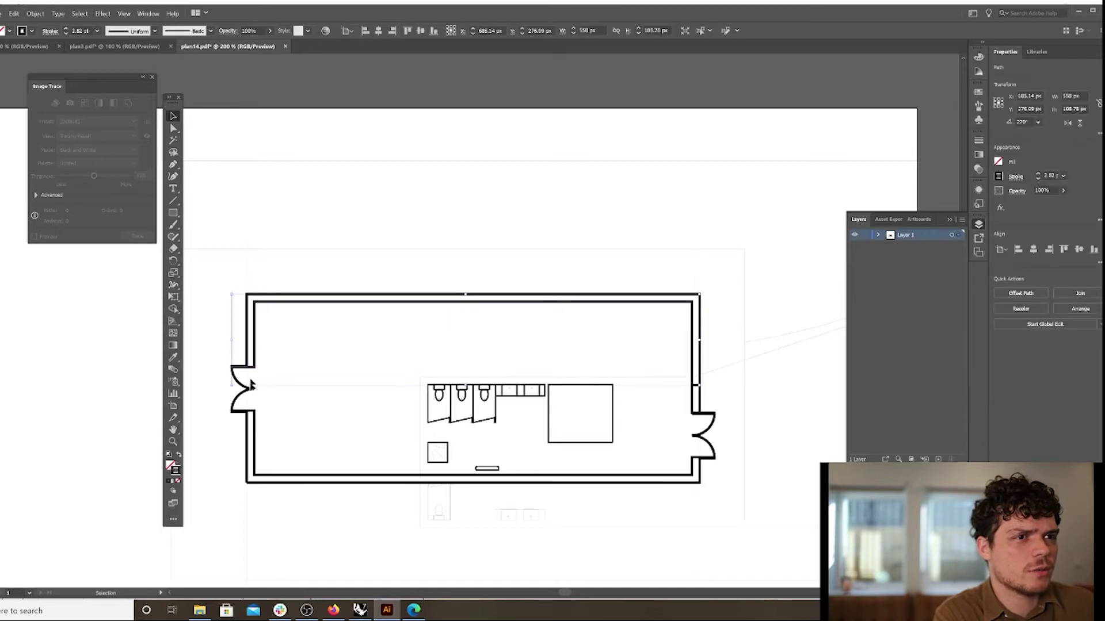
shift+click(257, 438)
shift+click(256, 438)
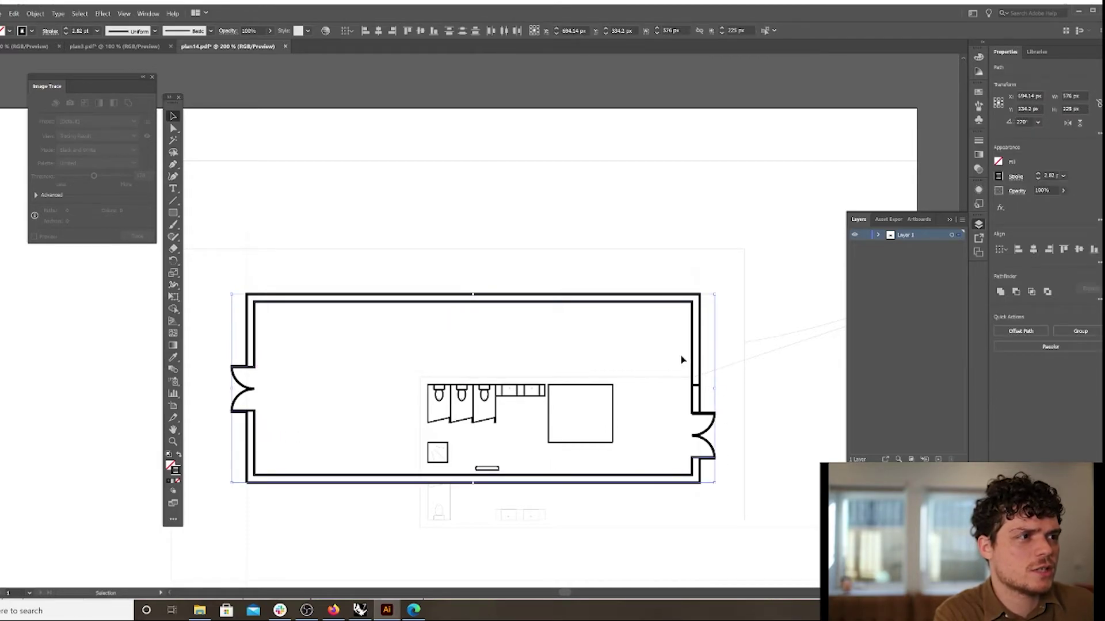
alt+scroll(709, 390, up, 3)
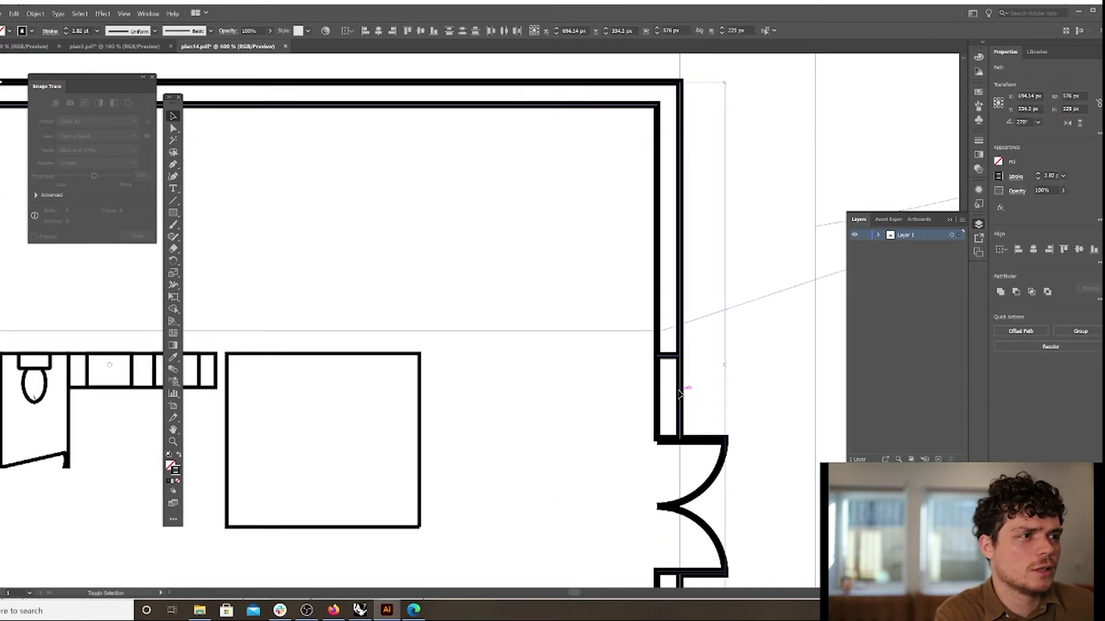
click(643, 380)
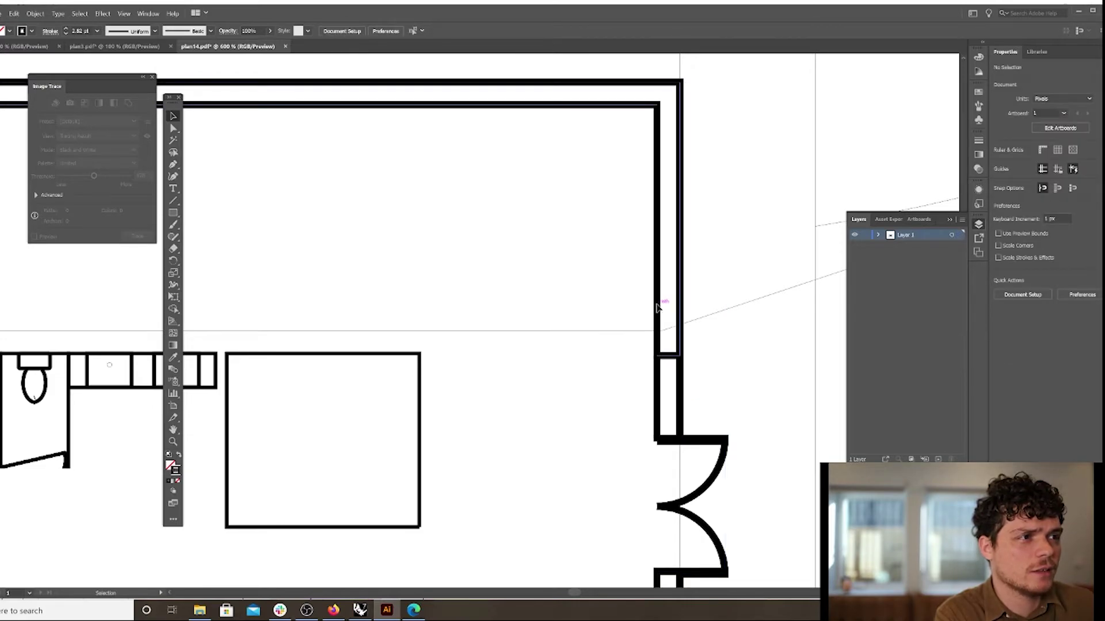
Set the stroke weight of the upper and lower exterior wall outlines to 1 pt.
click(657, 308)
alt+scroll(662, 411, down, 2)
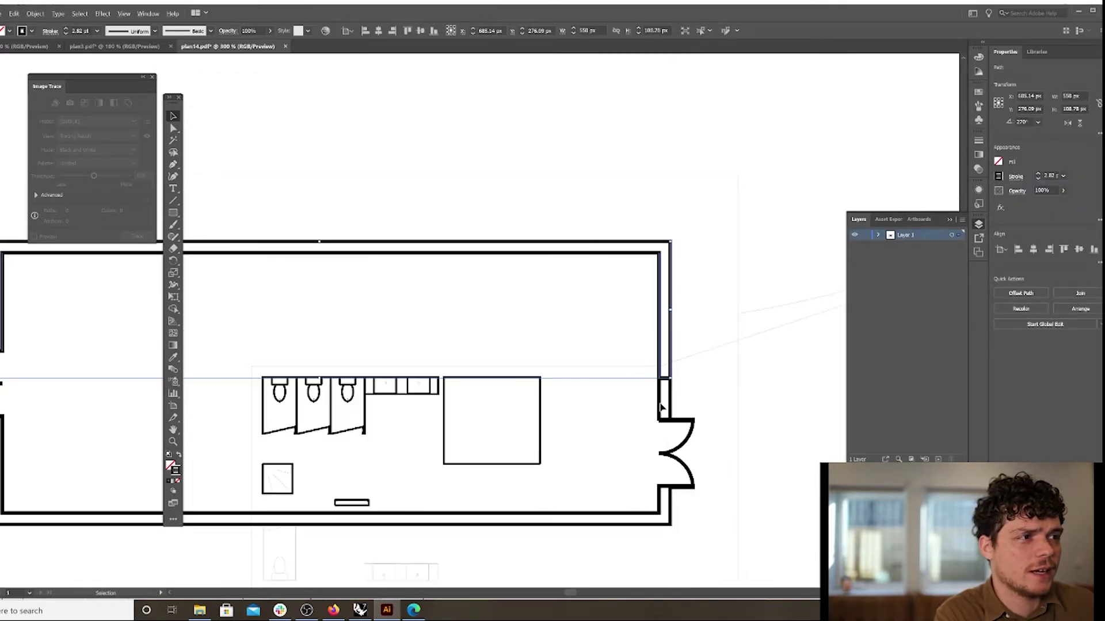
shift+click(662, 498)
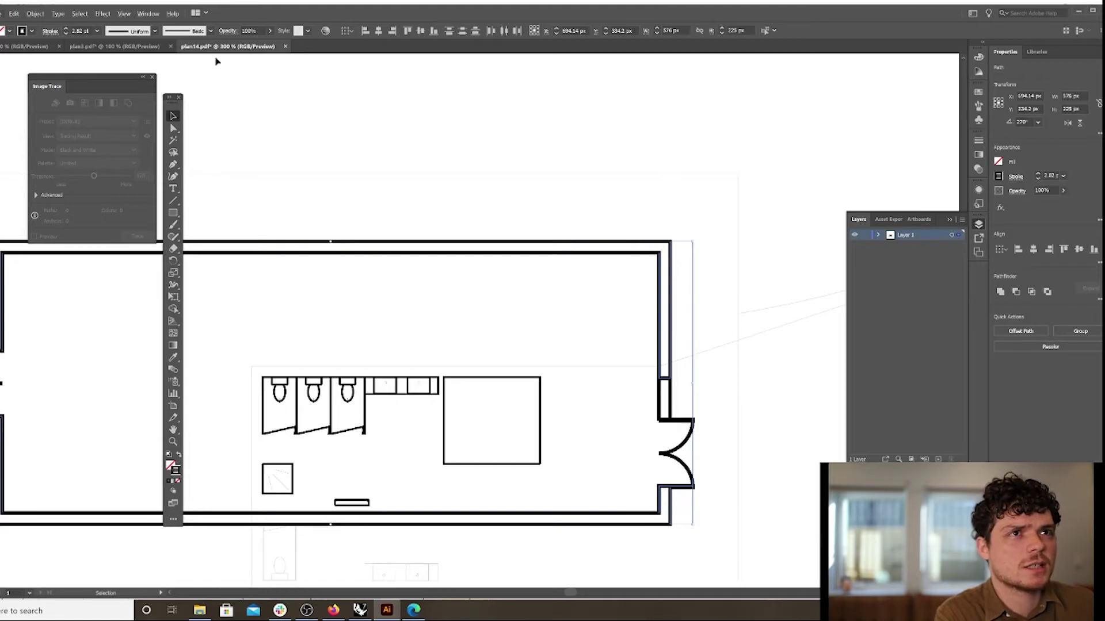
click(96, 30)
click(114, 89)
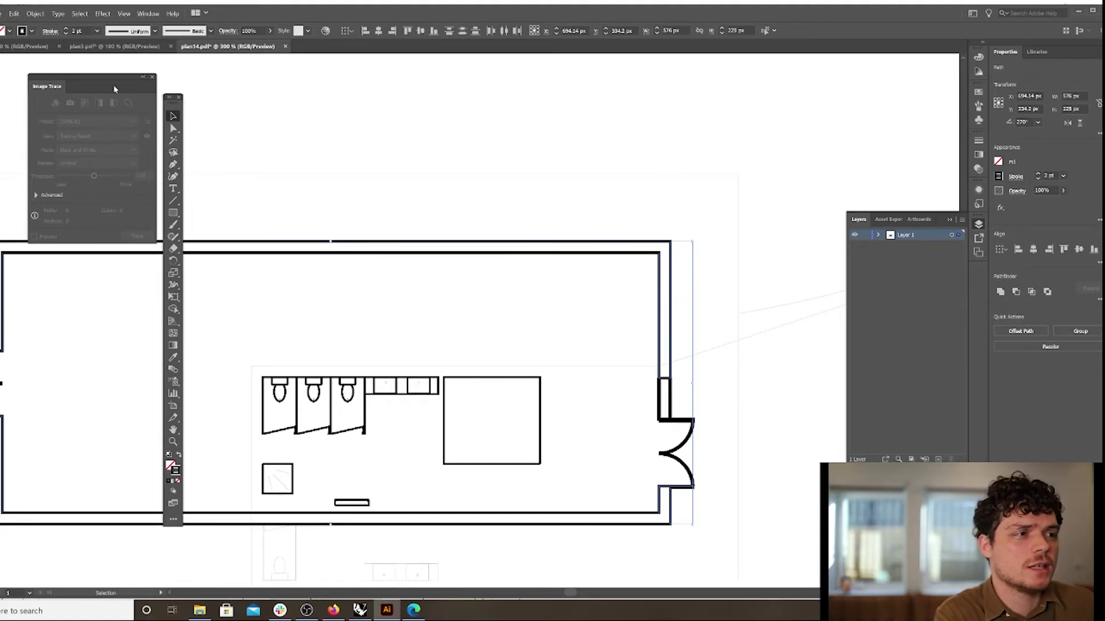
click(97, 30)
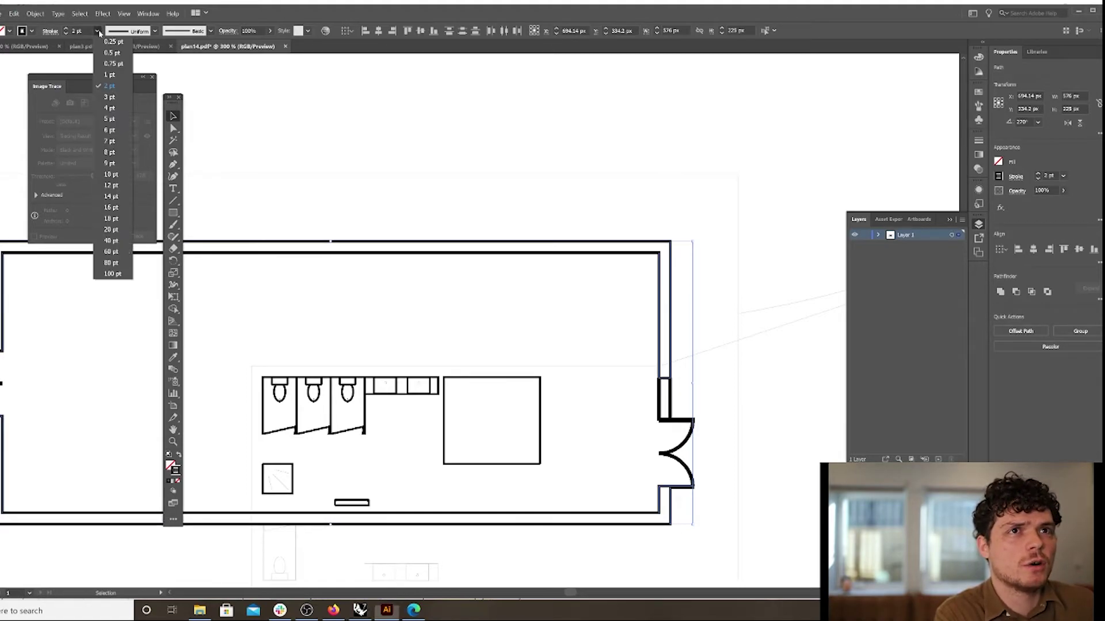
click(107, 76)
click(493, 323)
alt+scroll(493, 328, down, 1)
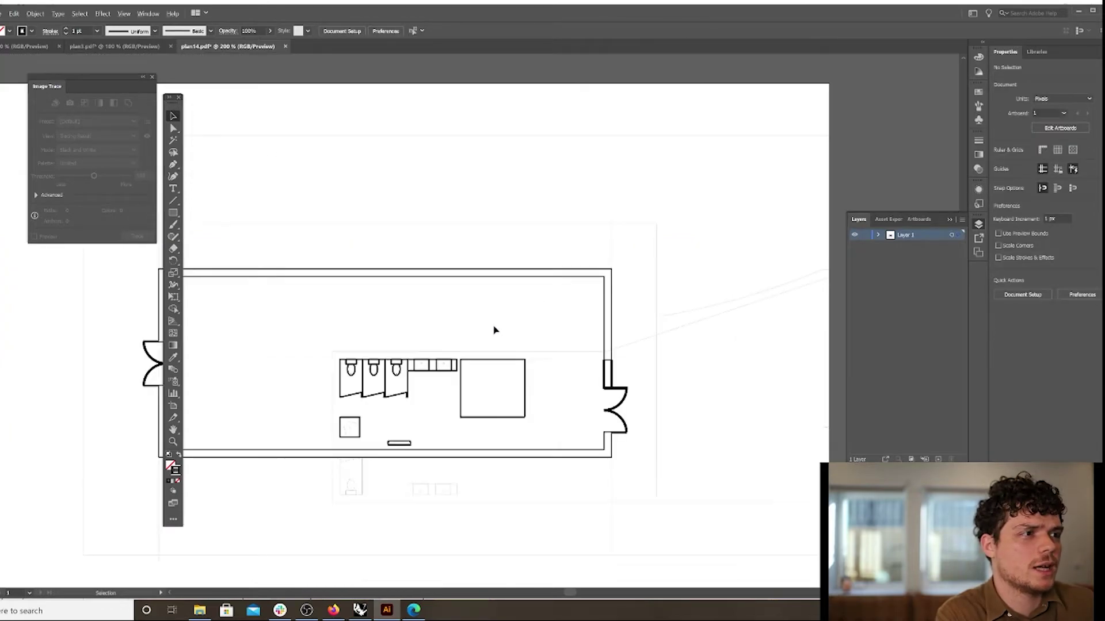
alt+scroll(645, 407, up, 1)
click(621, 416)
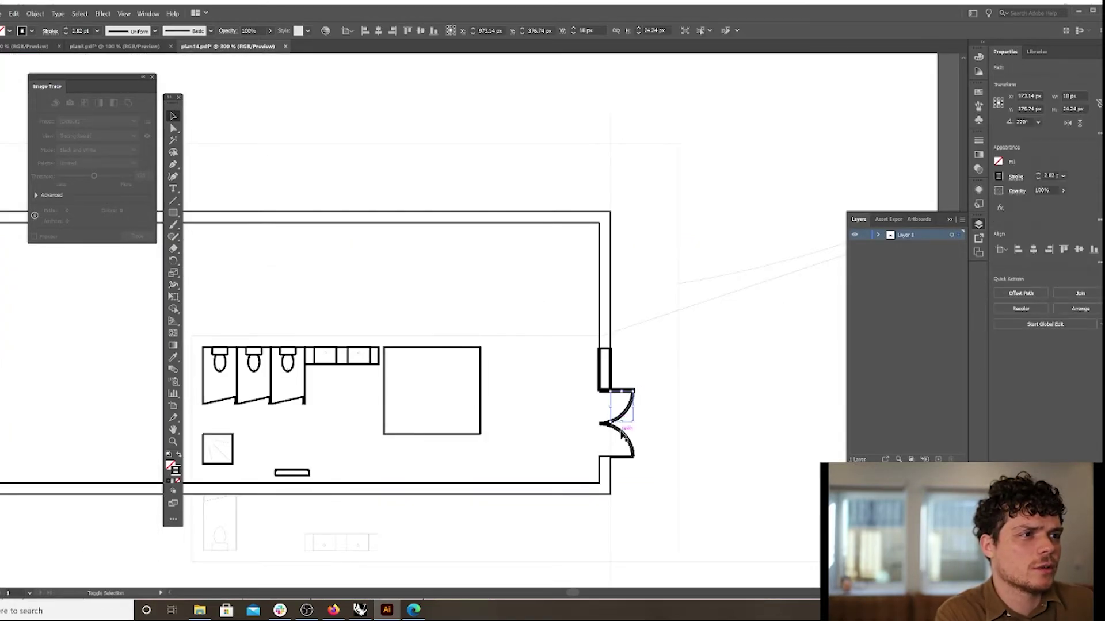
click(588, 405)
click(599, 421)
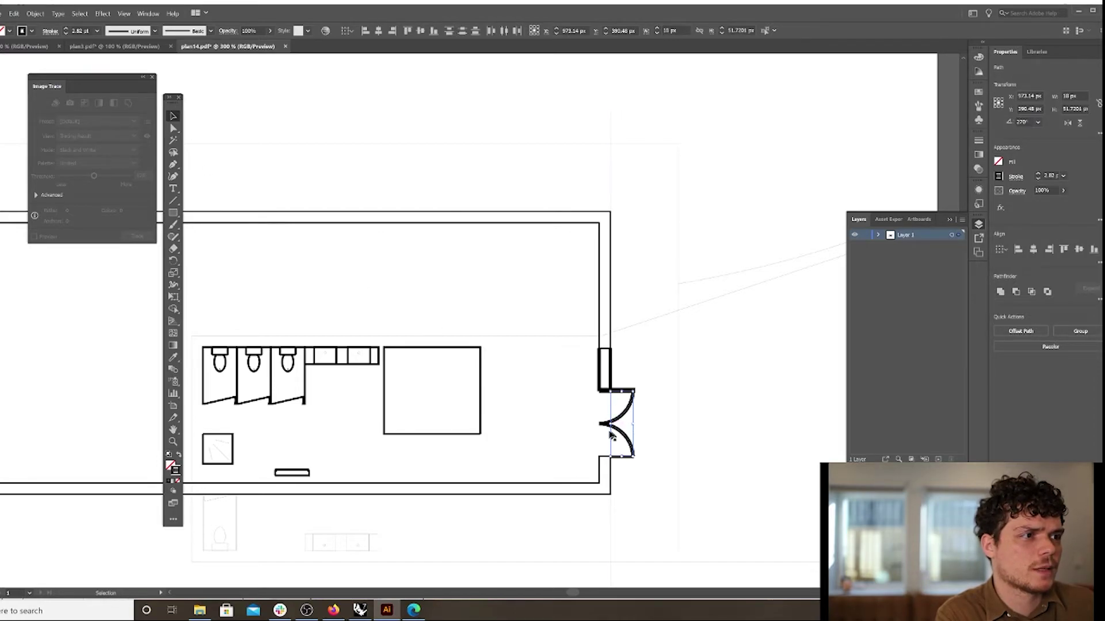
click(550, 401)
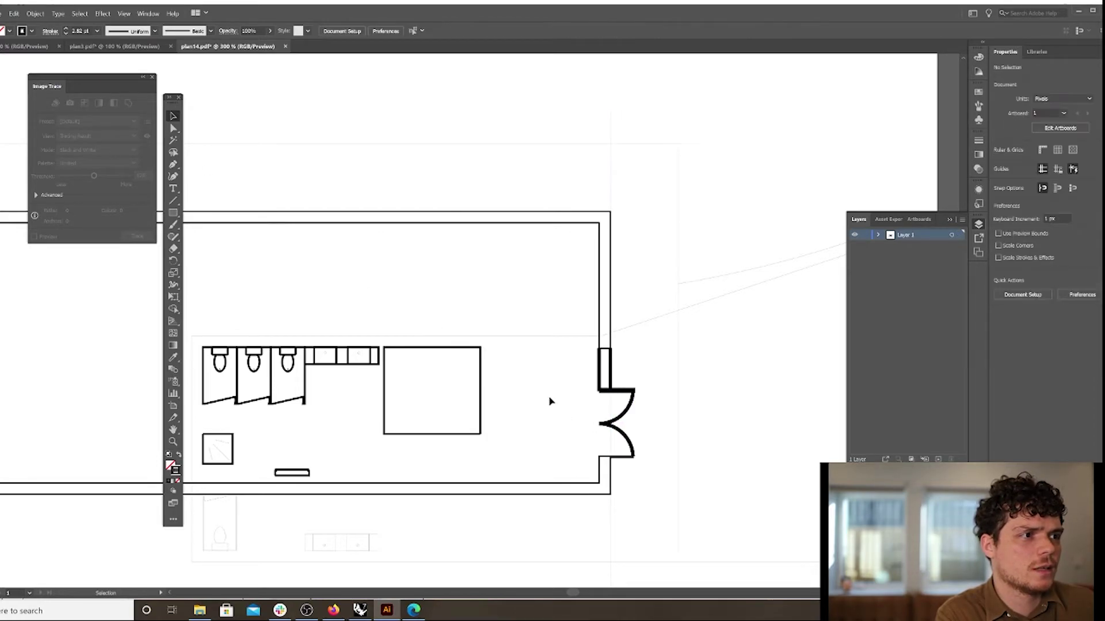
Select all the swing arc segments of the double door on the plan's east side and set their stroke to 0.5 pt.
click(620, 410)
alt+scroll(659, 426, up, 4)
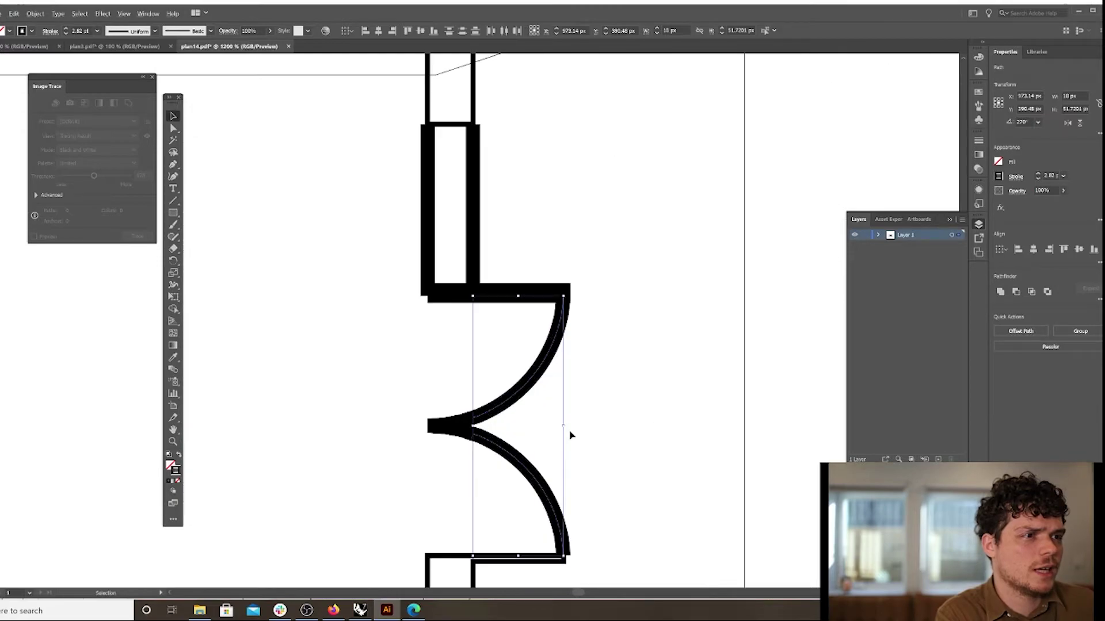
click(475, 432)
shift+click(494, 443)
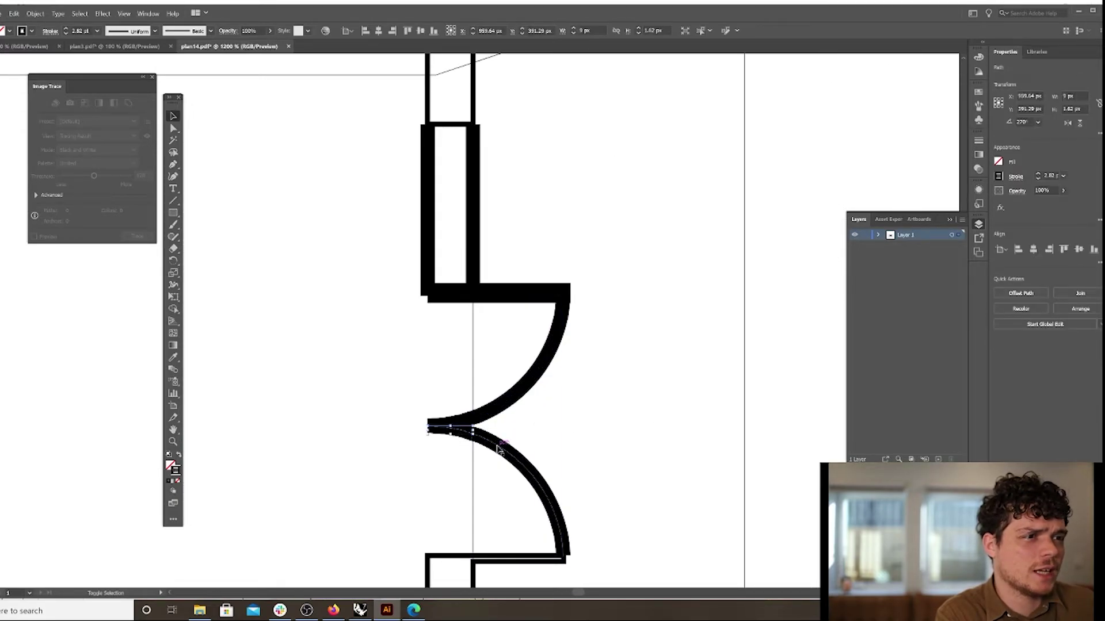
shift+click(491, 414)
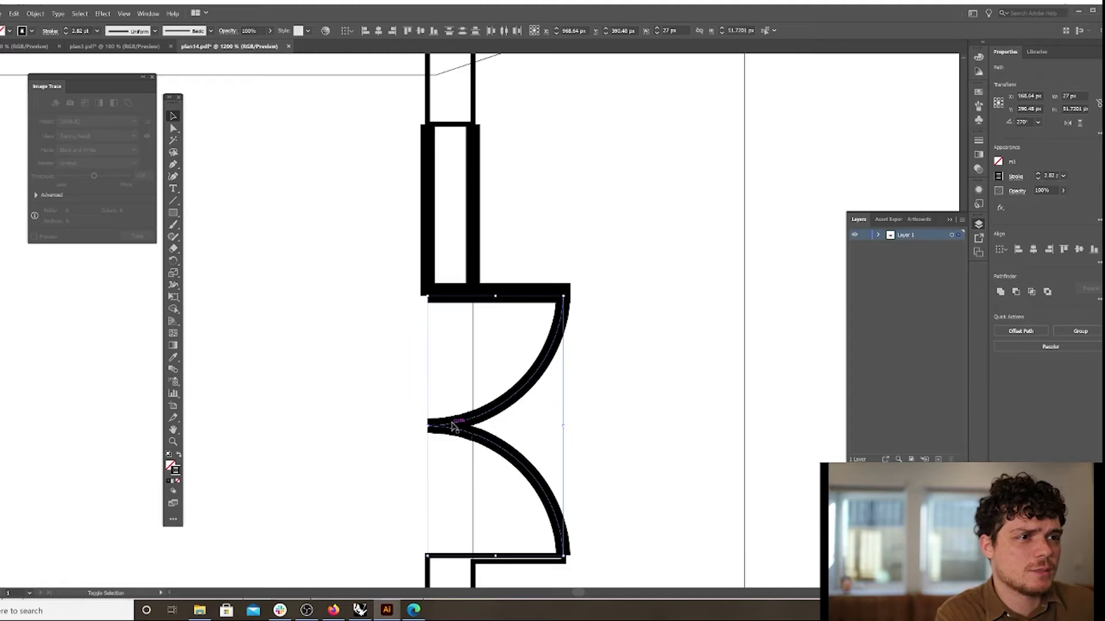
click(97, 31)
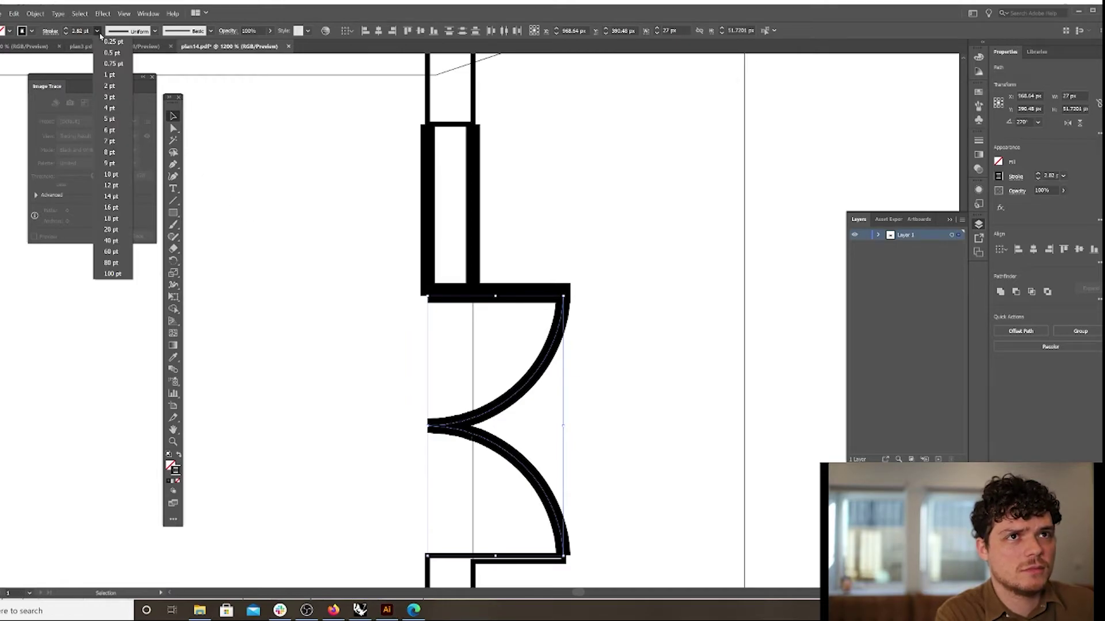
click(112, 52)
alt+scroll(485, 368, down, 4)
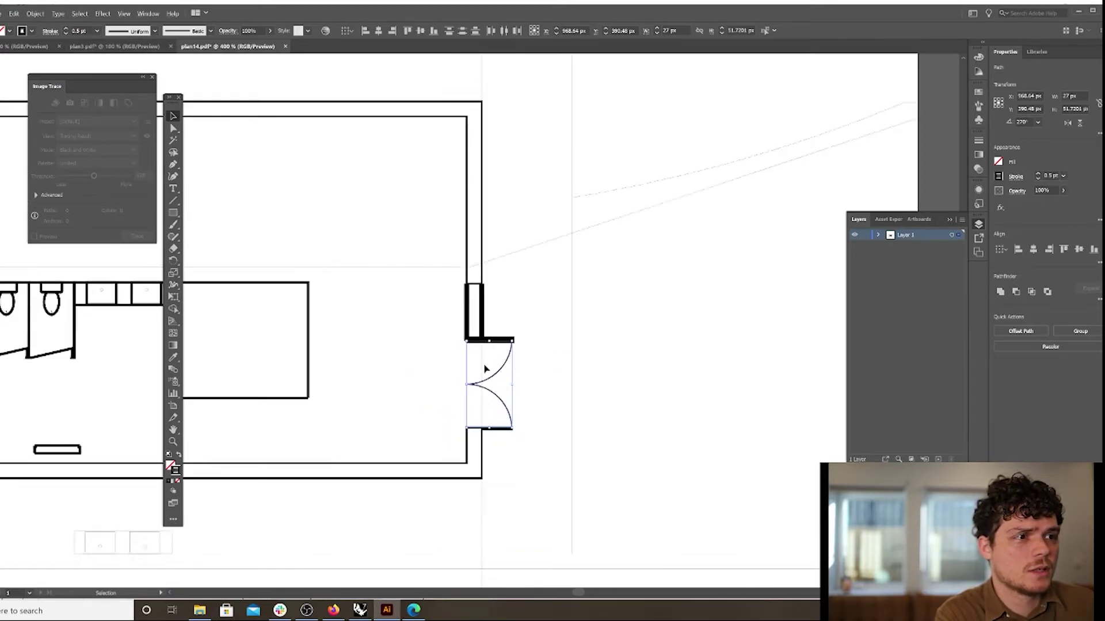
Switch to Rhino and examine how the swing arcs of the east double door are split into segments in the Top view.
click(361, 610)
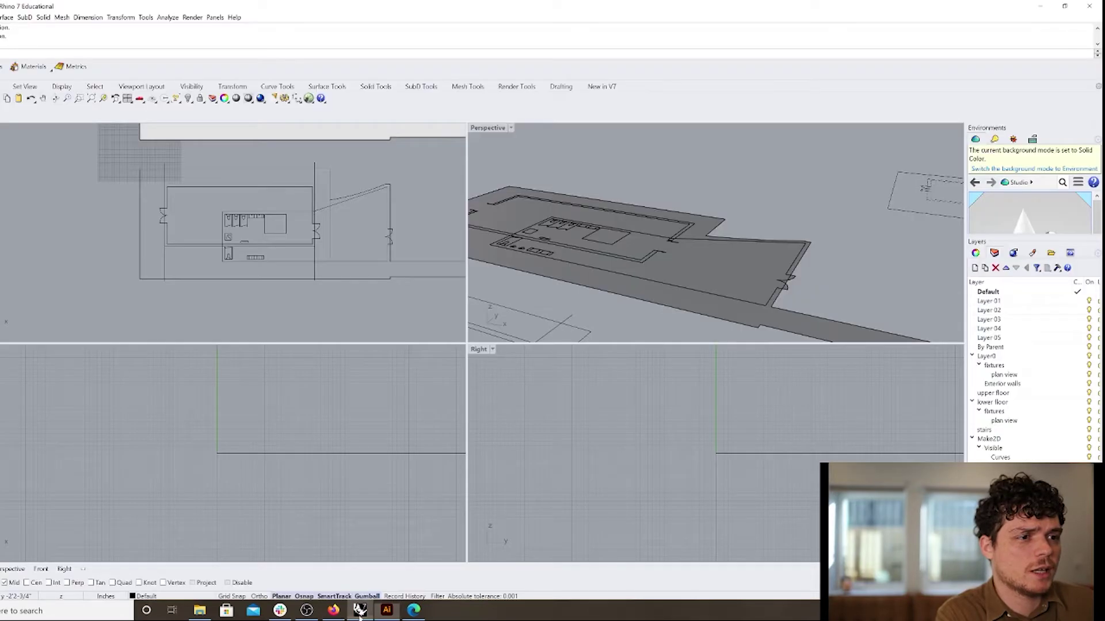
scroll(304, 242, up, 3)
click(314, 221)
scroll(264, 202, up, 2)
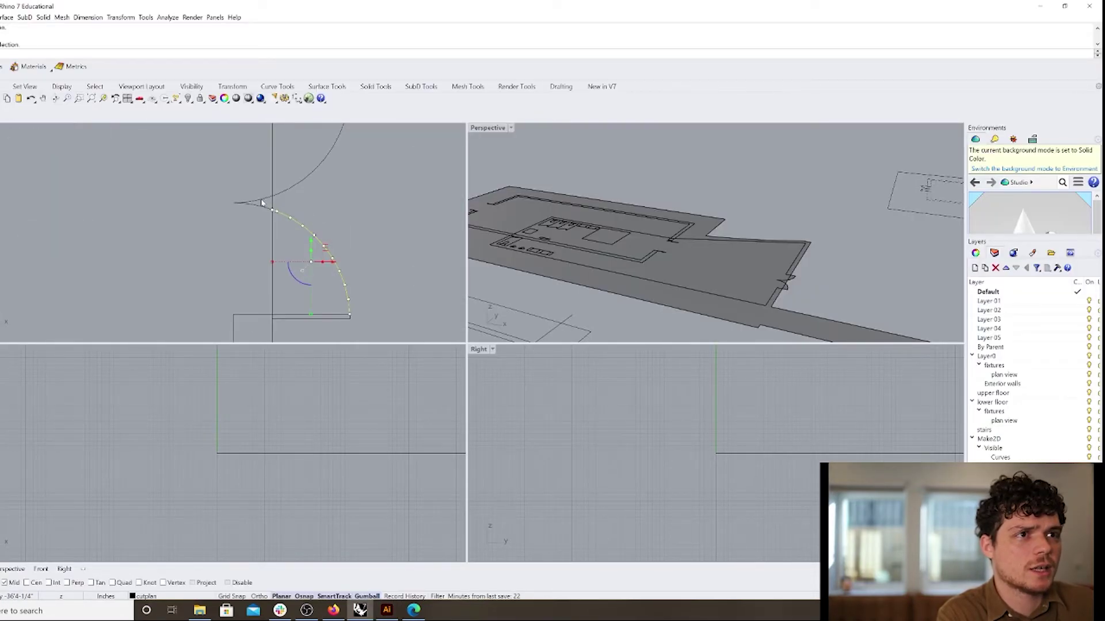
scroll(298, 216, up, 3)
click(332, 253)
scroll(328, 253, down, 3)
click(184, 263)
Join the four swing arc segments of the double door into one curve and check the selection.
click(302, 235)
shift+click(281, 226)
shift+click(284, 218)
shift+click(309, 205)
key(ctrl+j)
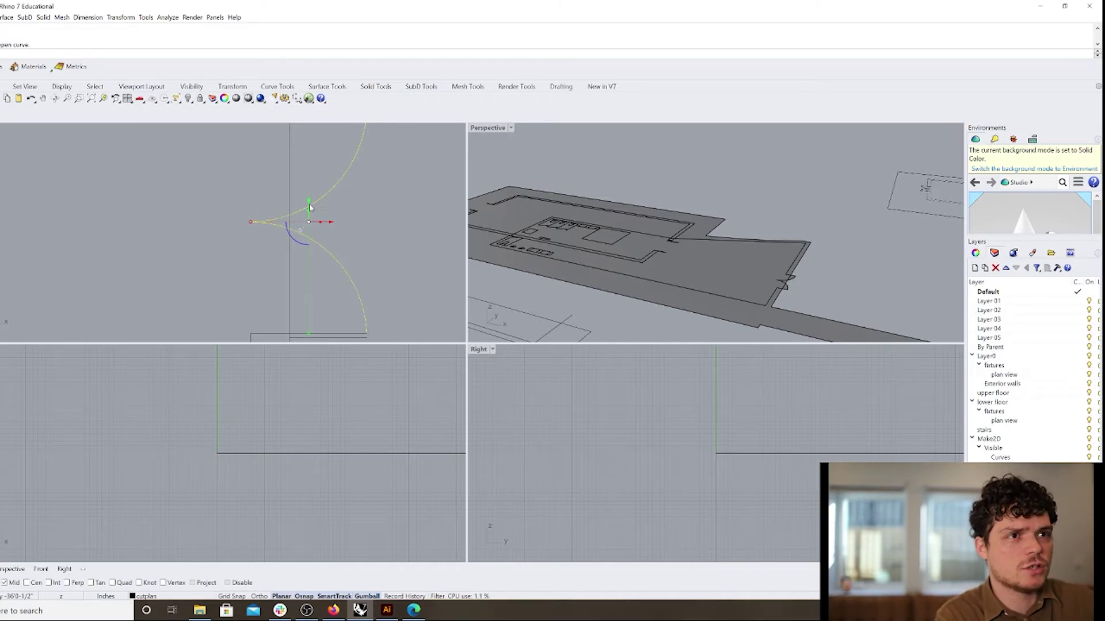
click(336, 271)
click(345, 271)
Run Make2D on the whole white floor plan model from the Top view with hidden lines turned off.
scroll(337, 298, down, 3)
scroll(315, 275, down, 3)
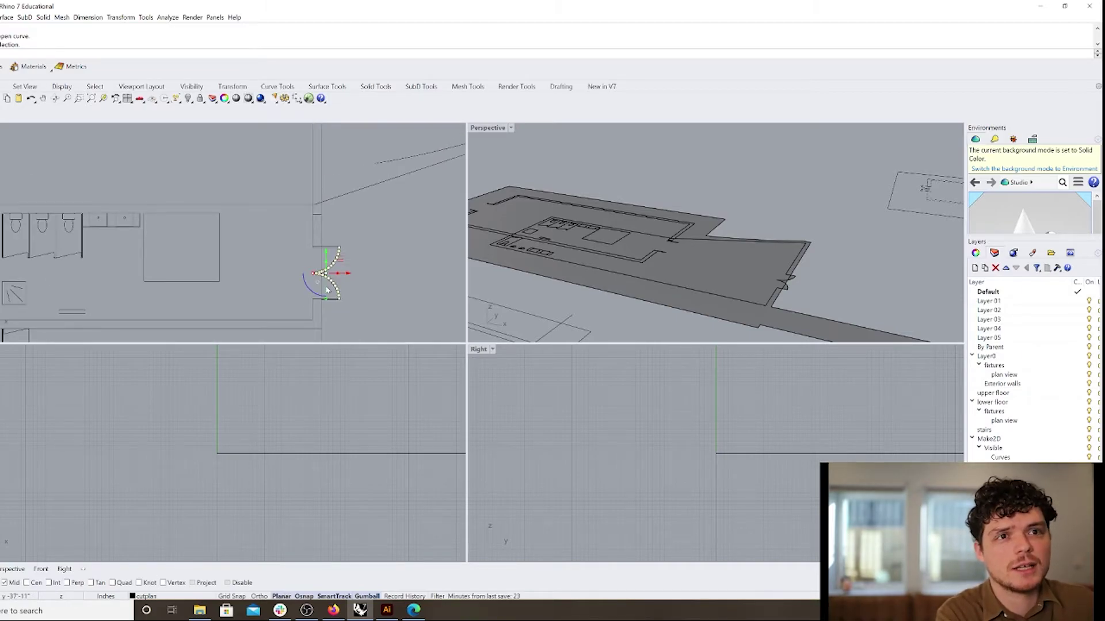
scroll(326, 290, down, 2)
scroll(247, 276, down, 5)
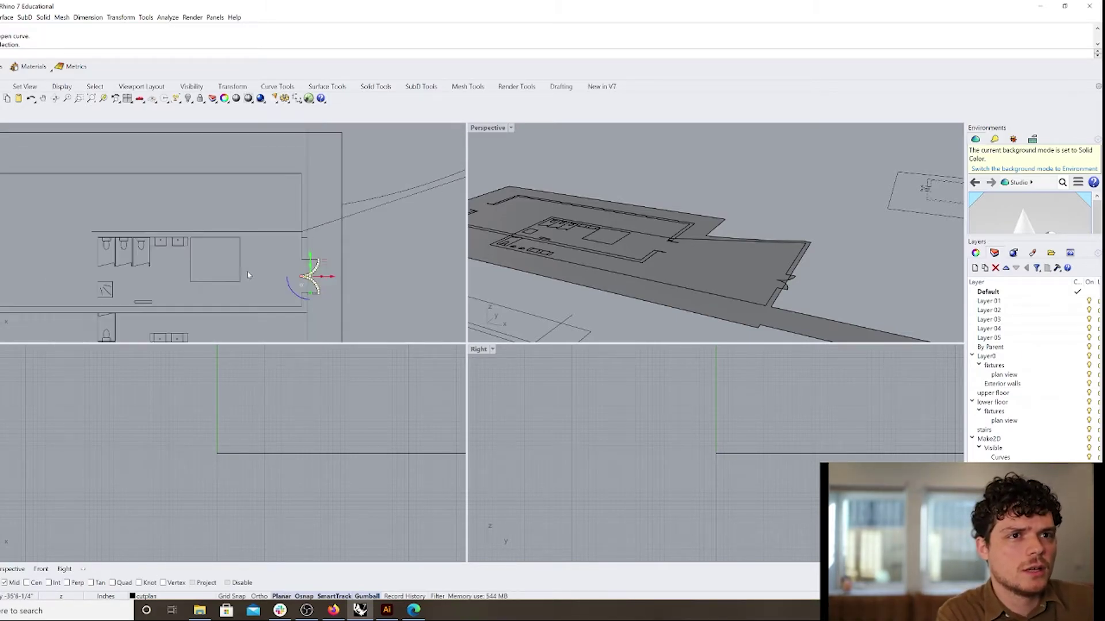
scroll(244, 247, down, 5)
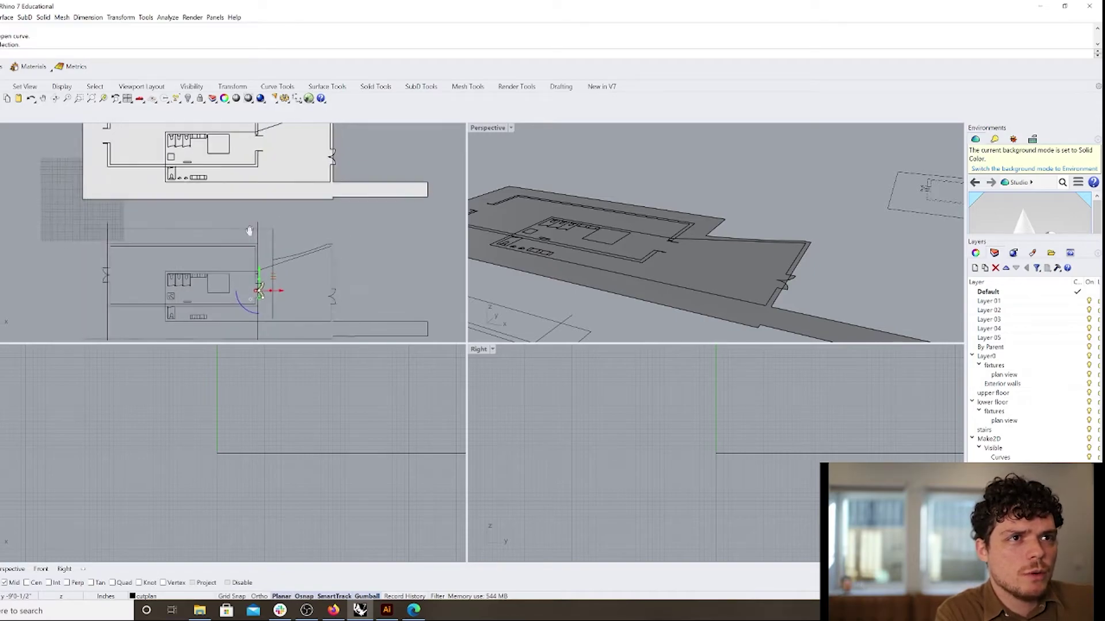
scroll(230, 307, up, 2)
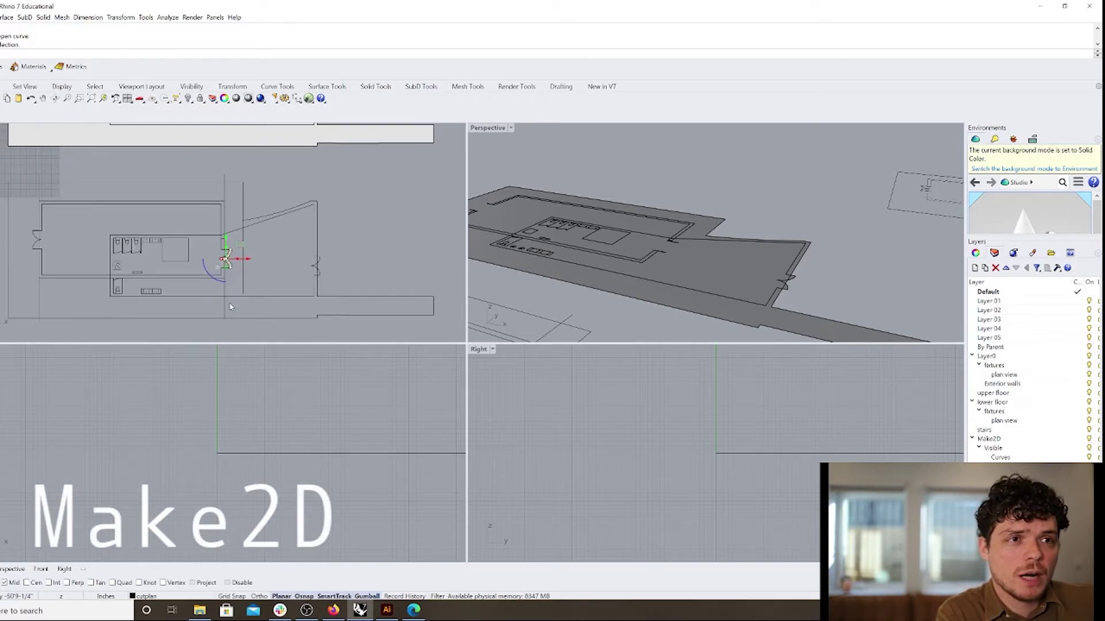
scroll(231, 306, down, 2)
scroll(241, 253, up, 1)
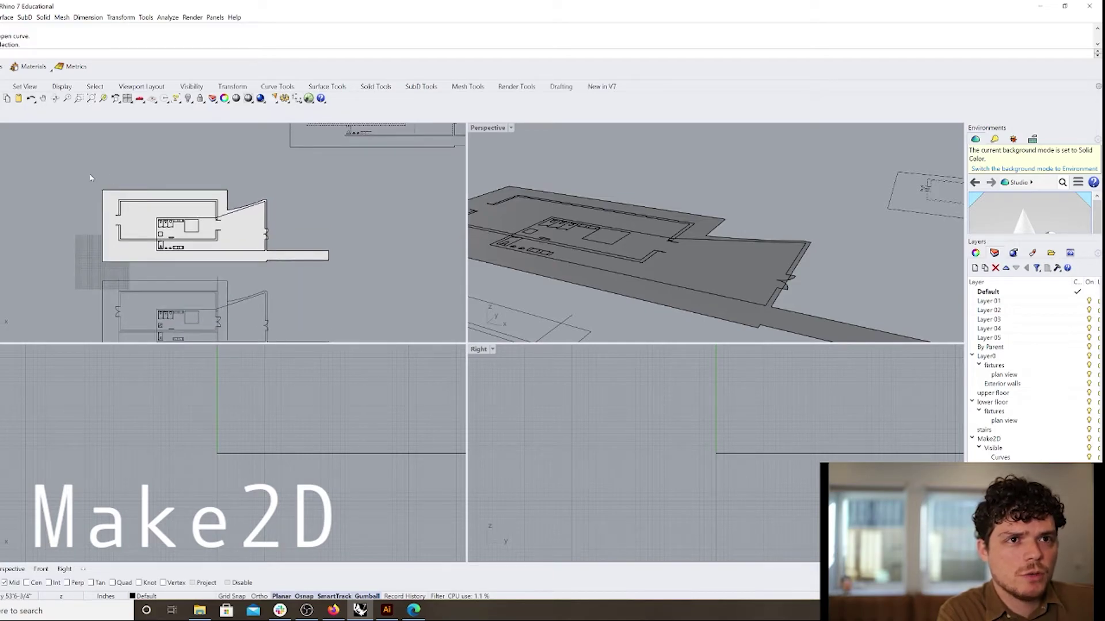
drag(89, 178, 359, 276)
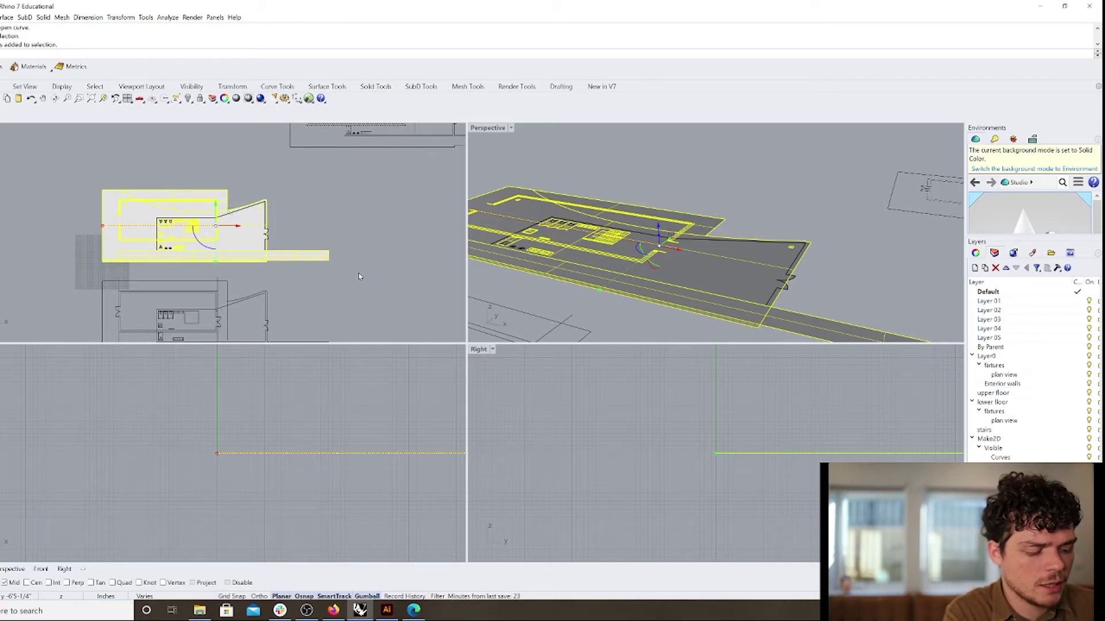
text(make2d)
key(Return)
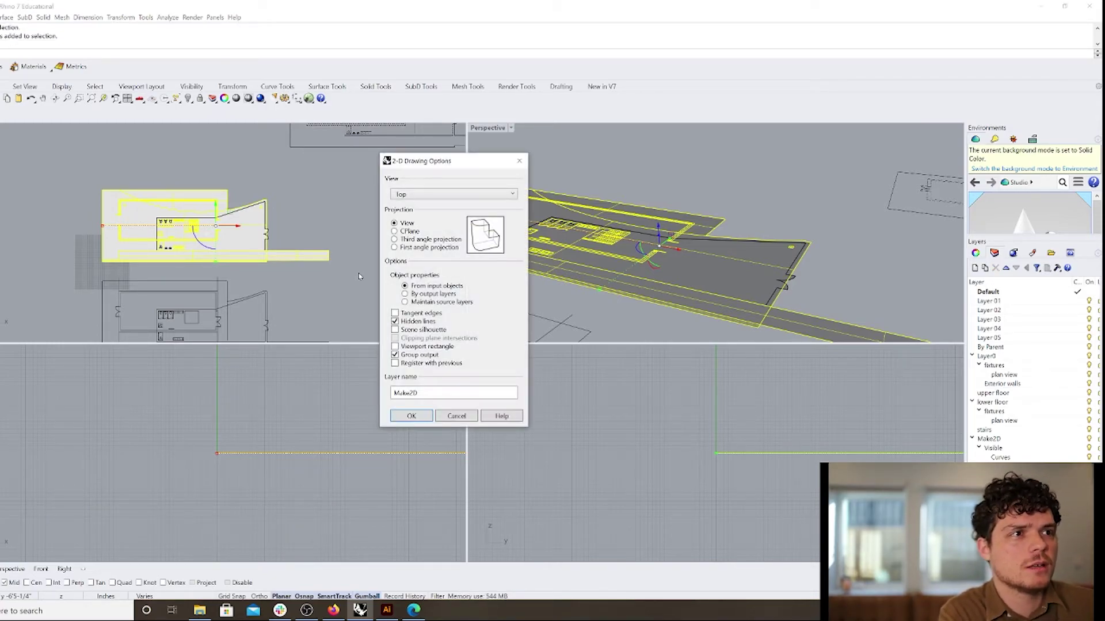
click(395, 322)
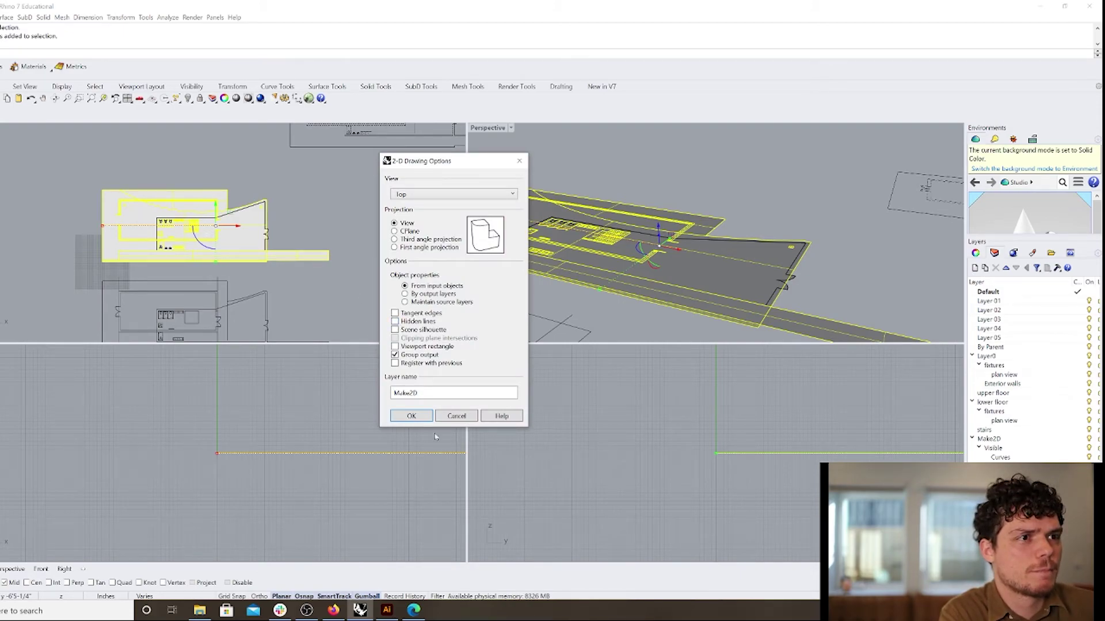
click(412, 416)
Move the new Make2D drawing to the left of the floor plan model, clear of the other drawings.
scroll(294, 231, down, 3)
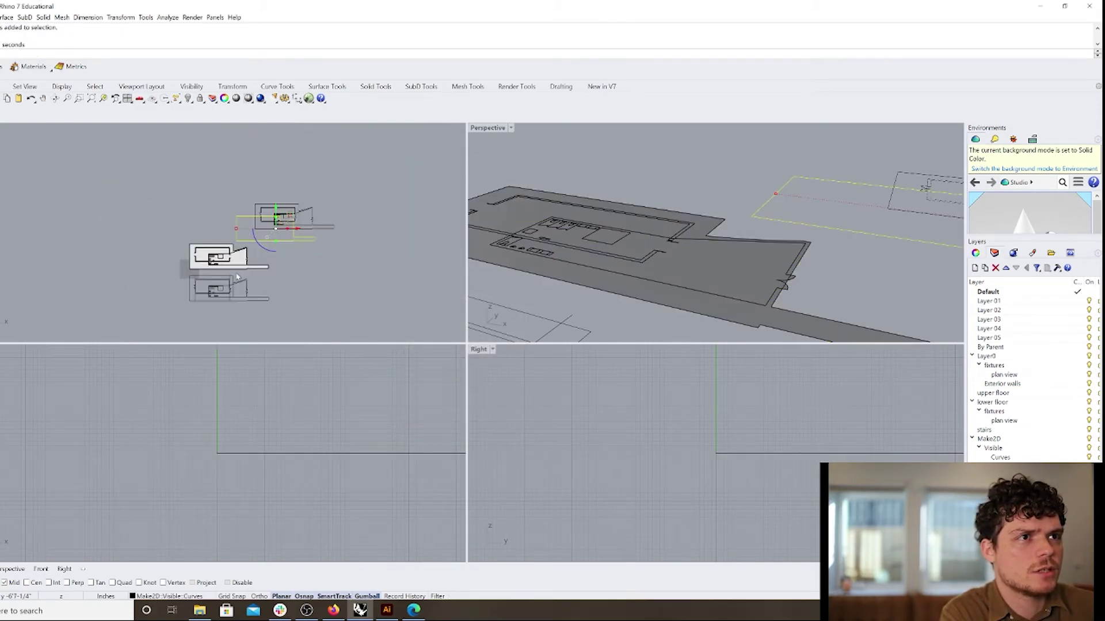
drag(294, 232, 109, 233)
scroll(108, 233, up, 3)
scroll(357, 278, up, 2)
Run Make2D on the whole floor plan model from the Top view with hidden lines and scene silhouette turned on.
drag(145, 226, 372, 306)
key(Return)
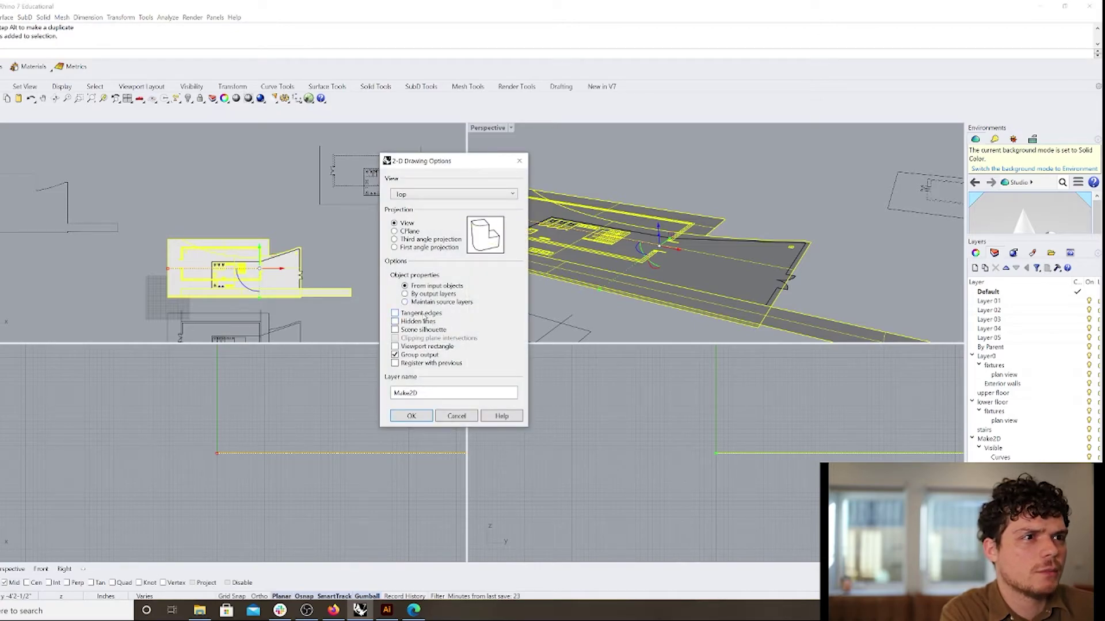
click(423, 315)
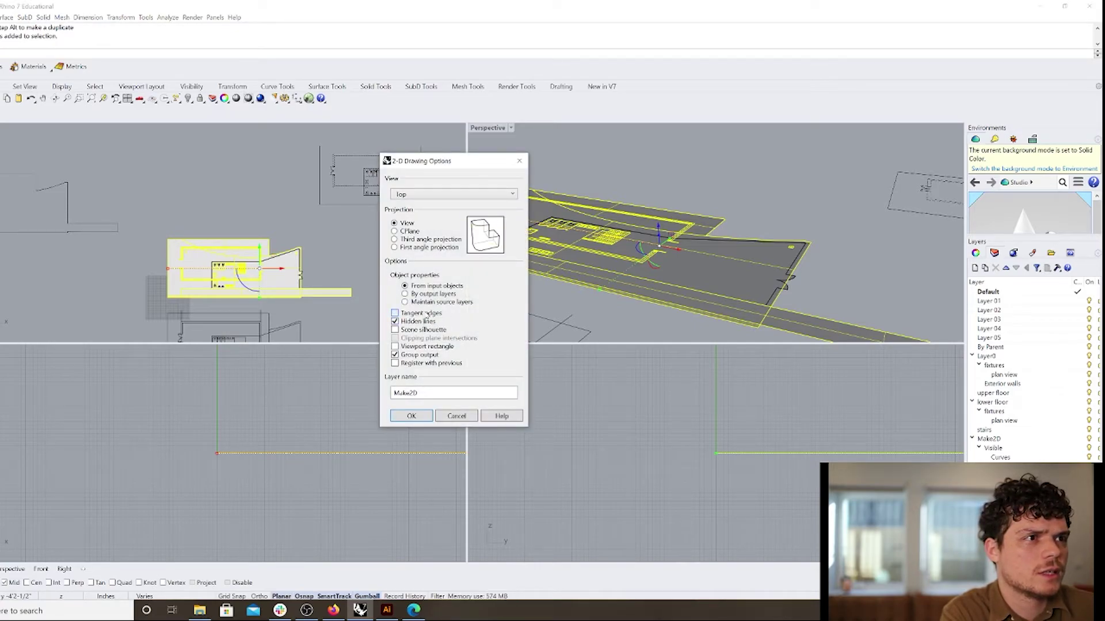
click(428, 331)
click(427, 331)
click(428, 331)
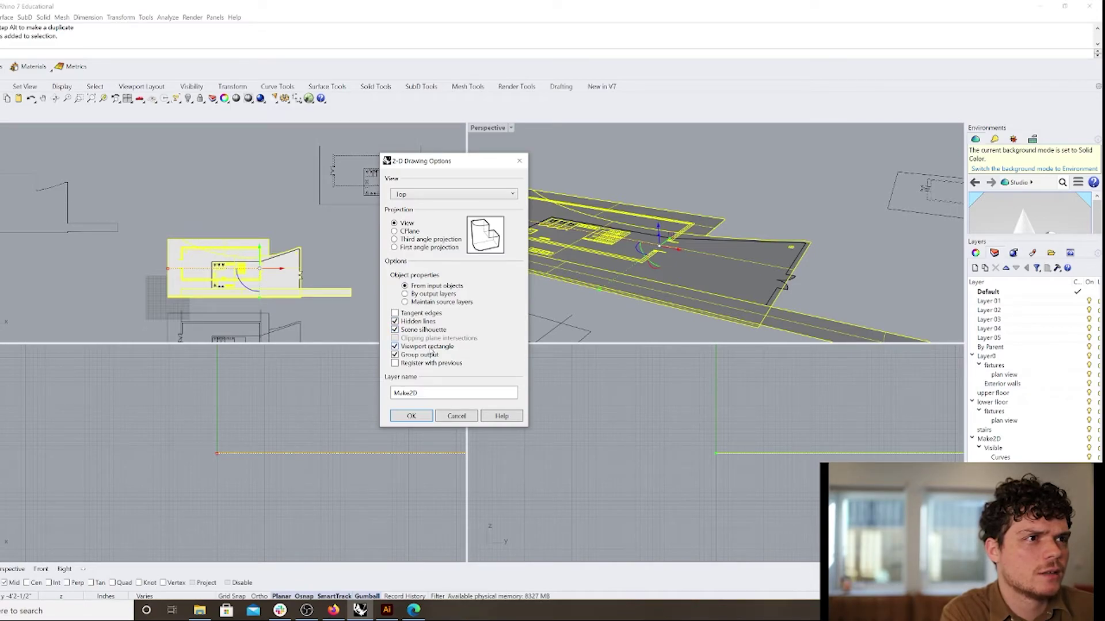
click(412, 416)
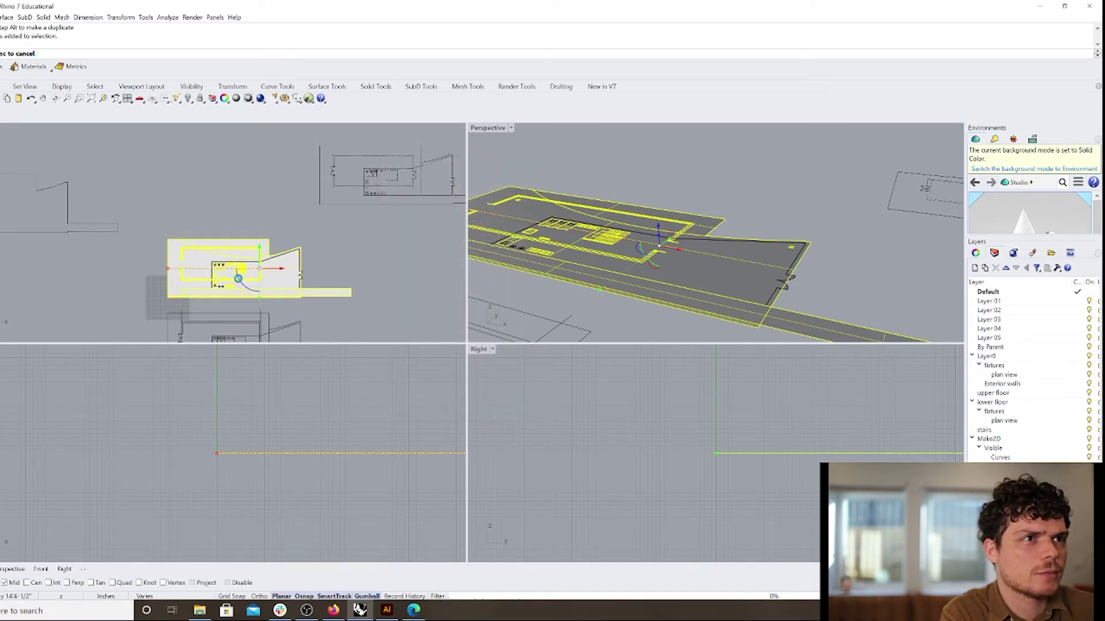
Move the new Make2D drawing to the right of the floor plan model, clear of the other drawings.
scroll(233, 278, down, 5)
mouse_move(308, 237)
mouse_down()
mouse_move(308, 264)
mouse_move(359, 286)
mouse_up()
scroll(372, 317, up, 6)
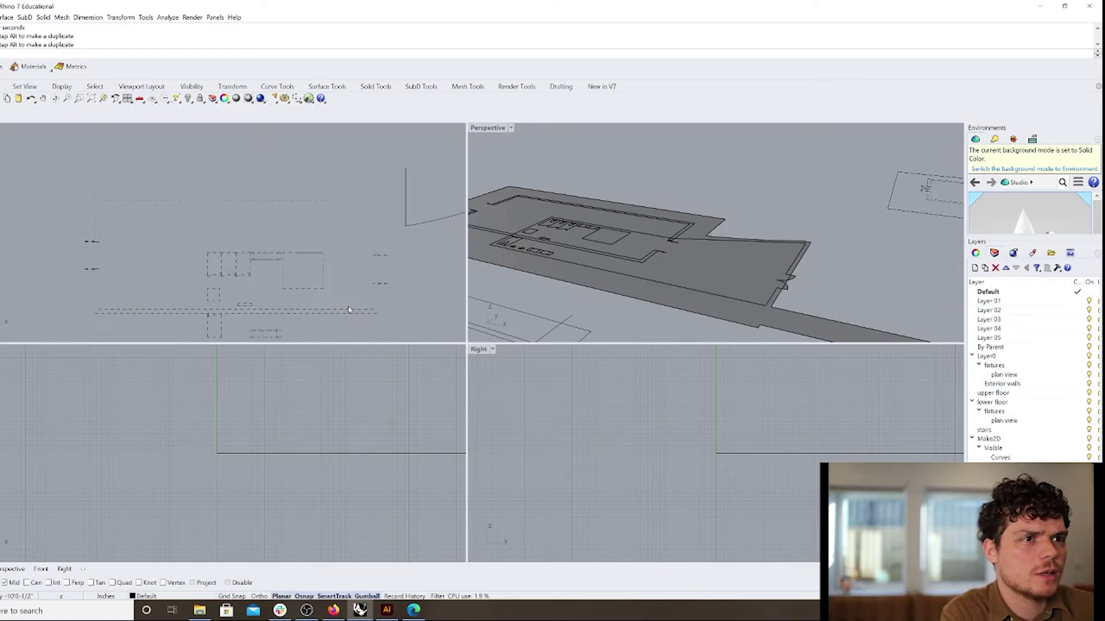
Assign the dashed hidden-line curves of the outer walls in the new drawing to the cutplan layer.
click(401, 312)
click(352, 310)
shift+click(375, 222)
scroll(223, 232, down, 10)
scroll(218, 244, up, 10)
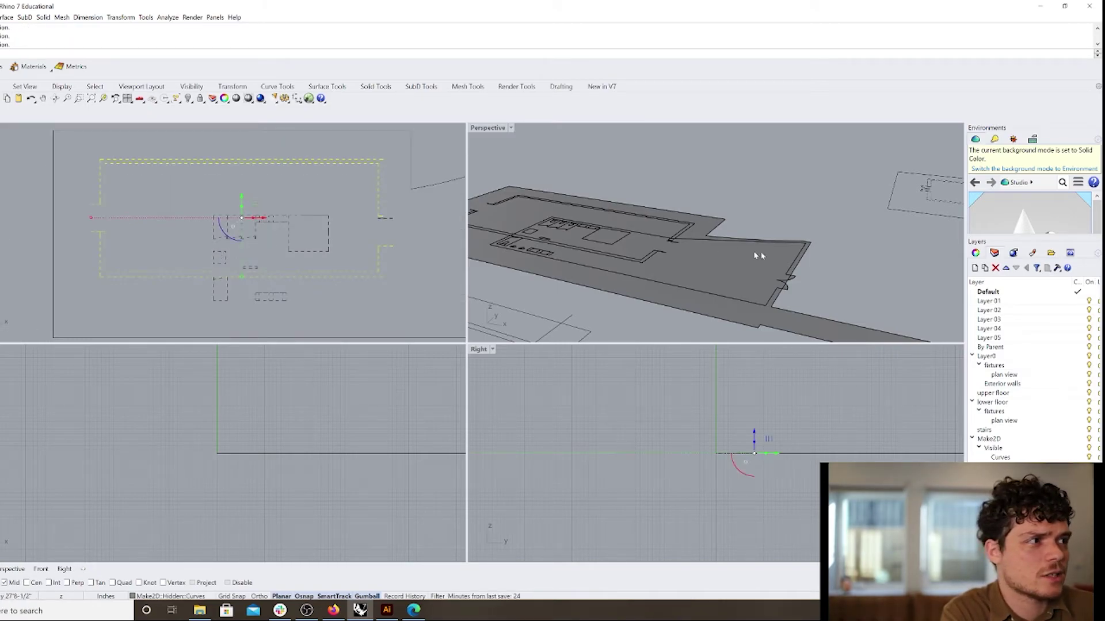
click(976, 253)
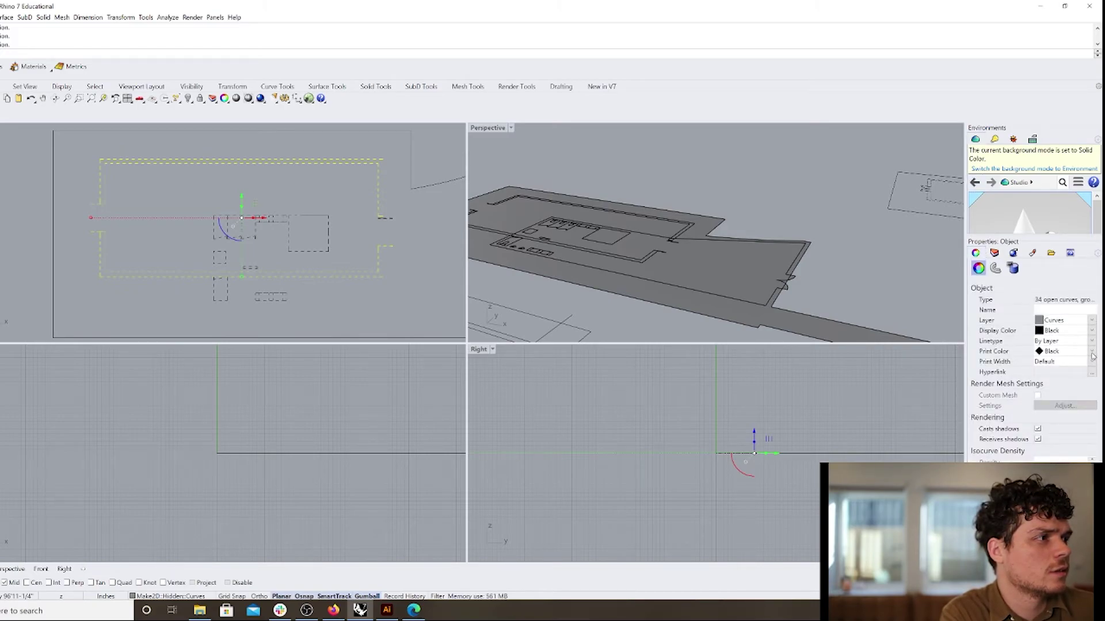
click(1092, 320)
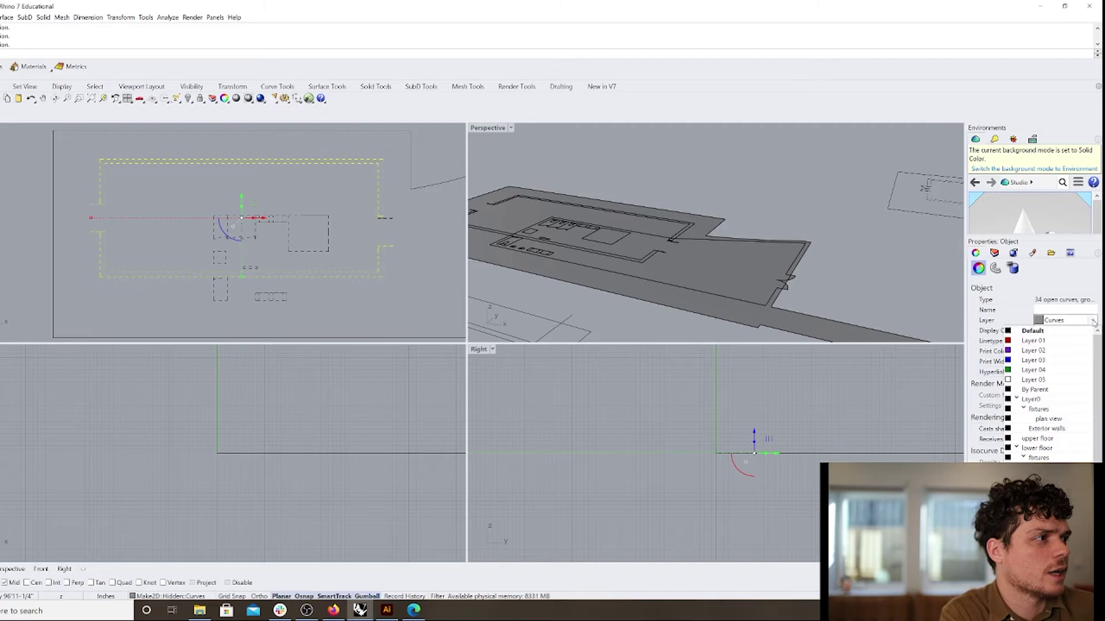
click(1046, 468)
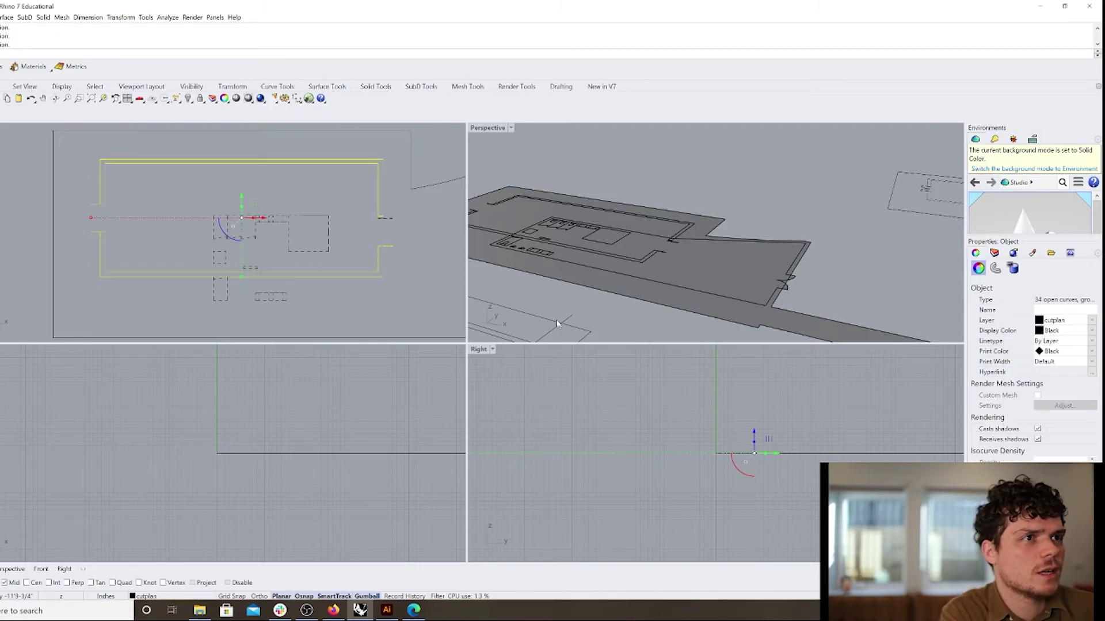
click(345, 301)
Compare the new Make2D drawing with the floor plan model and the other 2D drawings in the Top view.
scroll(390, 235, down, 8)
scroll(372, 267, down, 5)
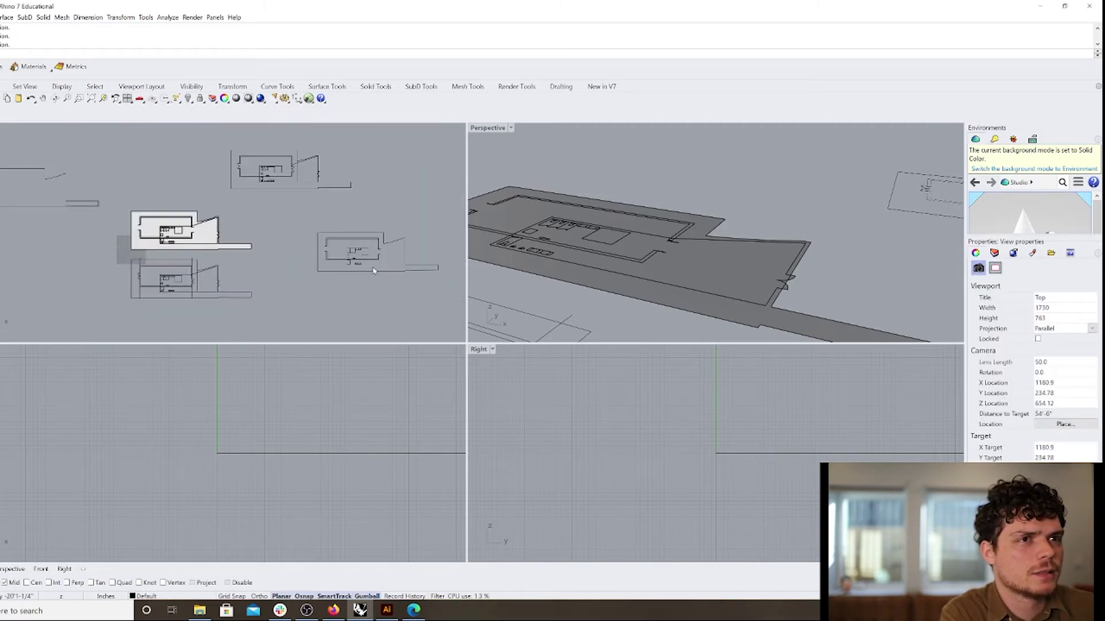
scroll(370, 254, up, 8)
scroll(373, 263, down, 8)
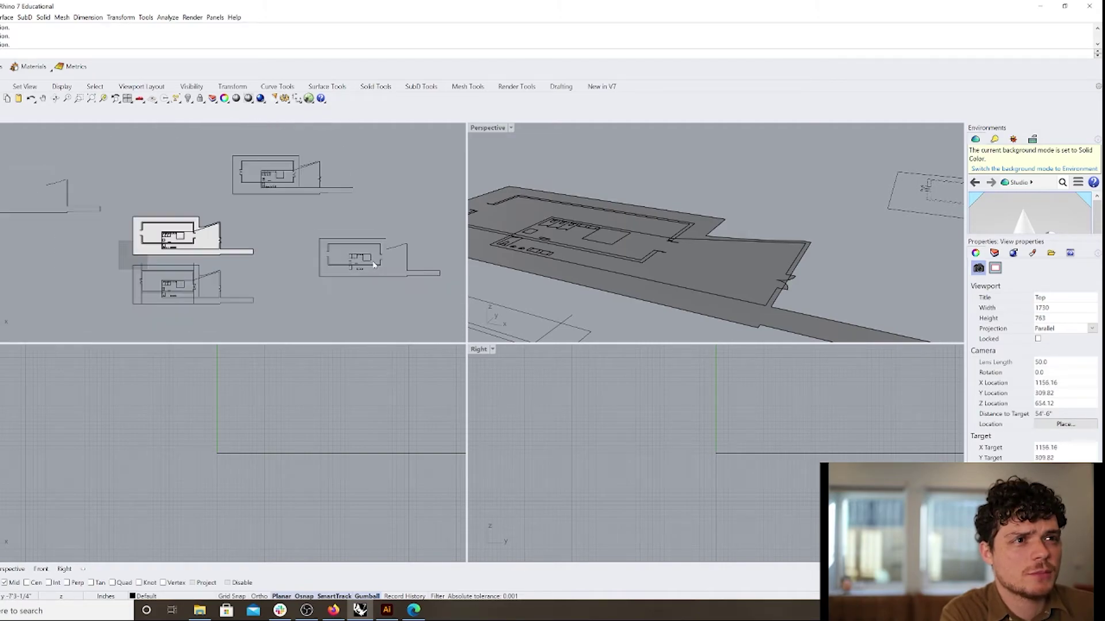
scroll(76, 213, up, 8)
click(394, 252)
click(202, 206)
scroll(204, 215, down, 3)
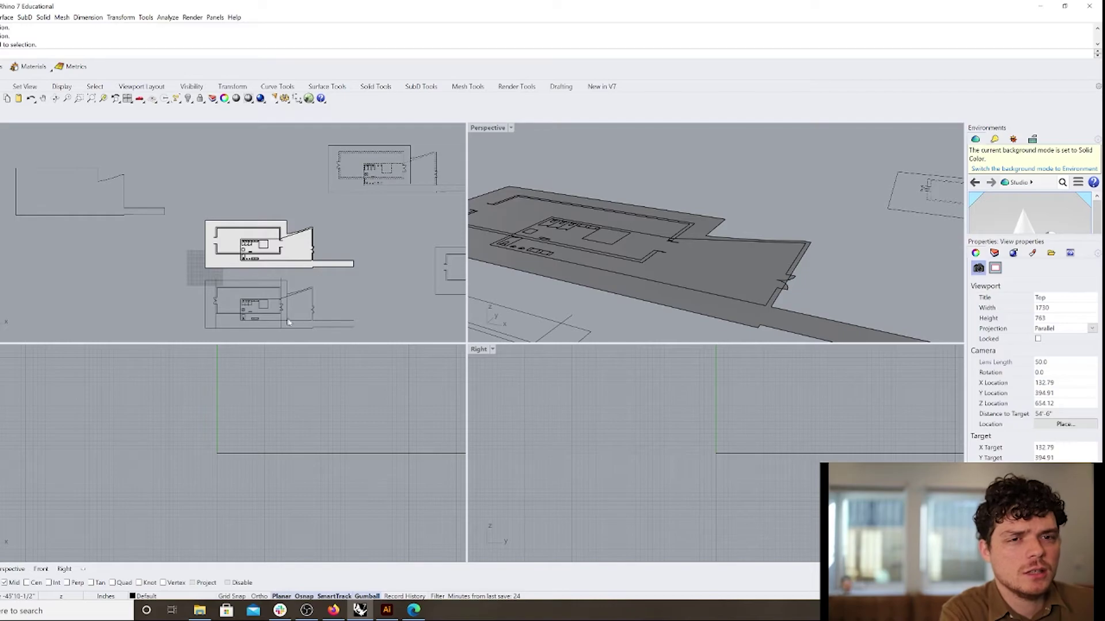
Examine the toilet stalls, sinks and surrounding linework in the 2D plan drawing below the model.
scroll(292, 320, up, 5)
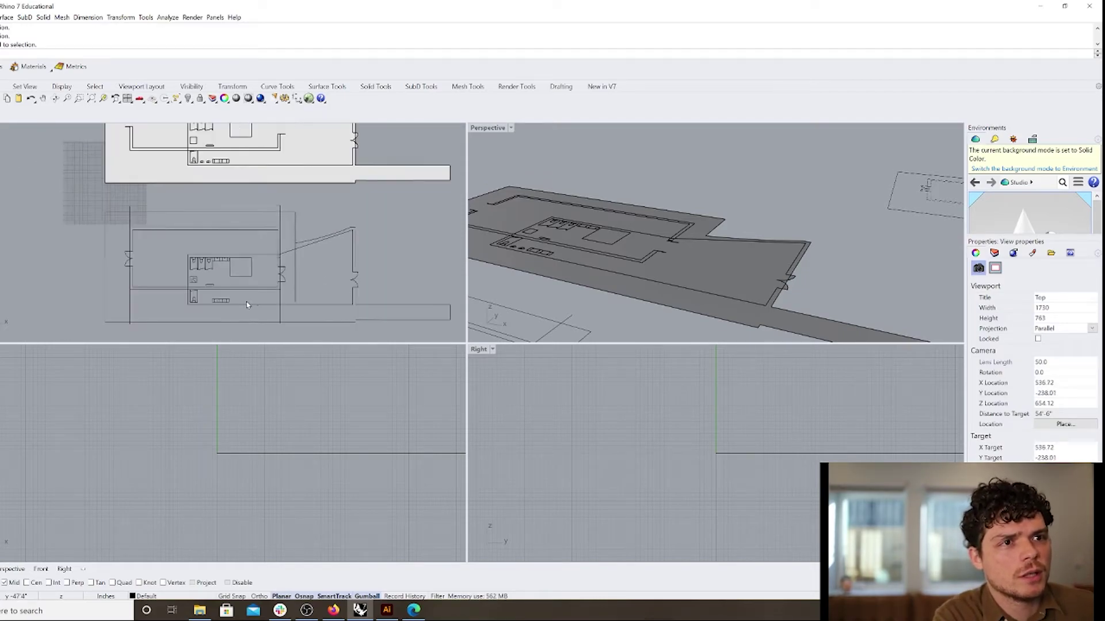
scroll(246, 305, up, 4)
scroll(292, 297, up, 8)
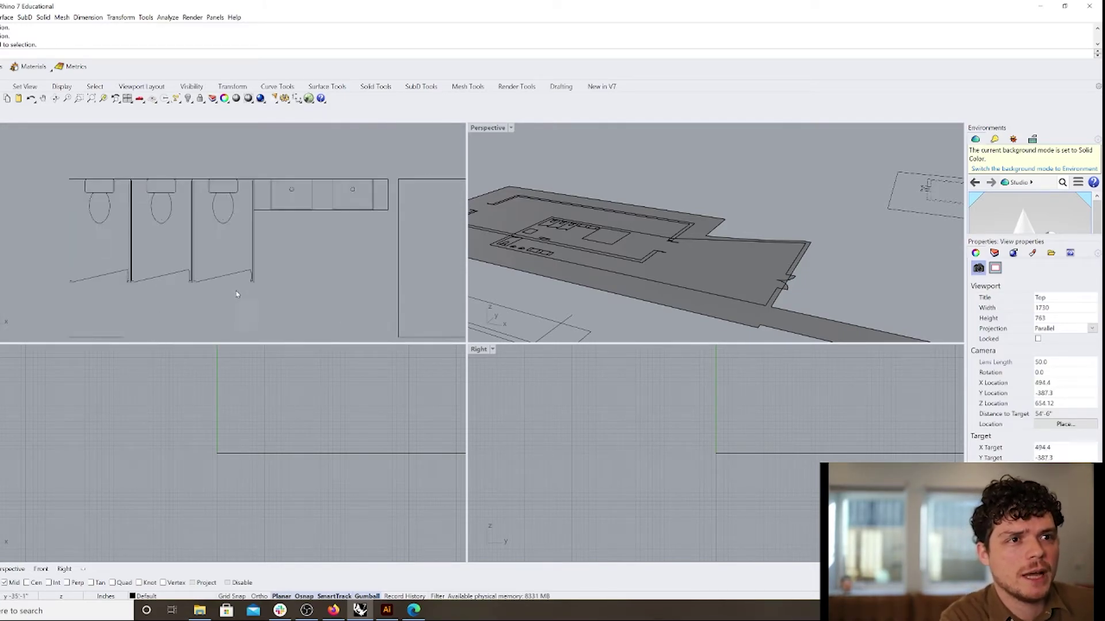
click(214, 278)
click(223, 309)
scroll(207, 236, down, 5)
scroll(206, 237, down, 10)
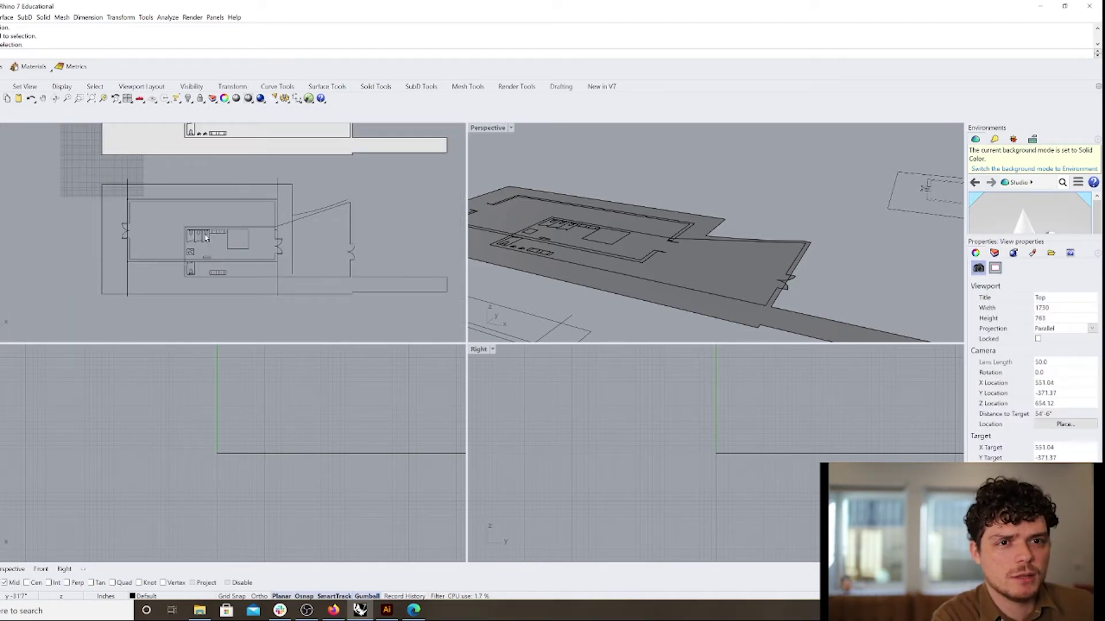
right_drag(273, 235, 211, 232)
scroll(211, 250, up, 10)
scroll(210, 231, down, 2)
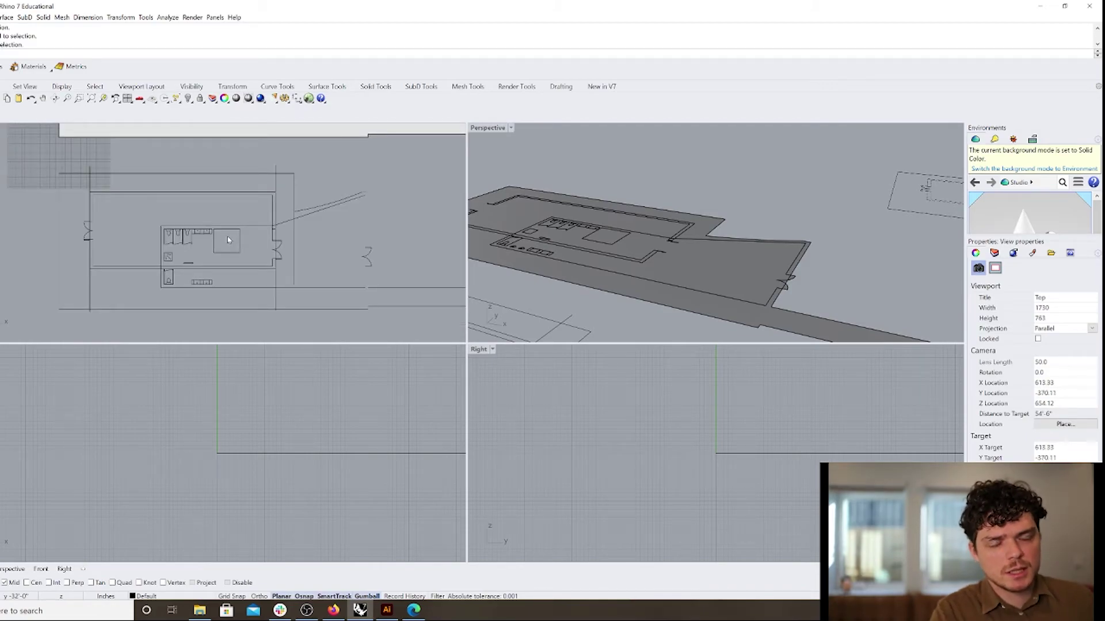
Select the vertical line through the west double door and review the print width options for Layer 04 without changing them.
click(277, 187)
click(90, 184)
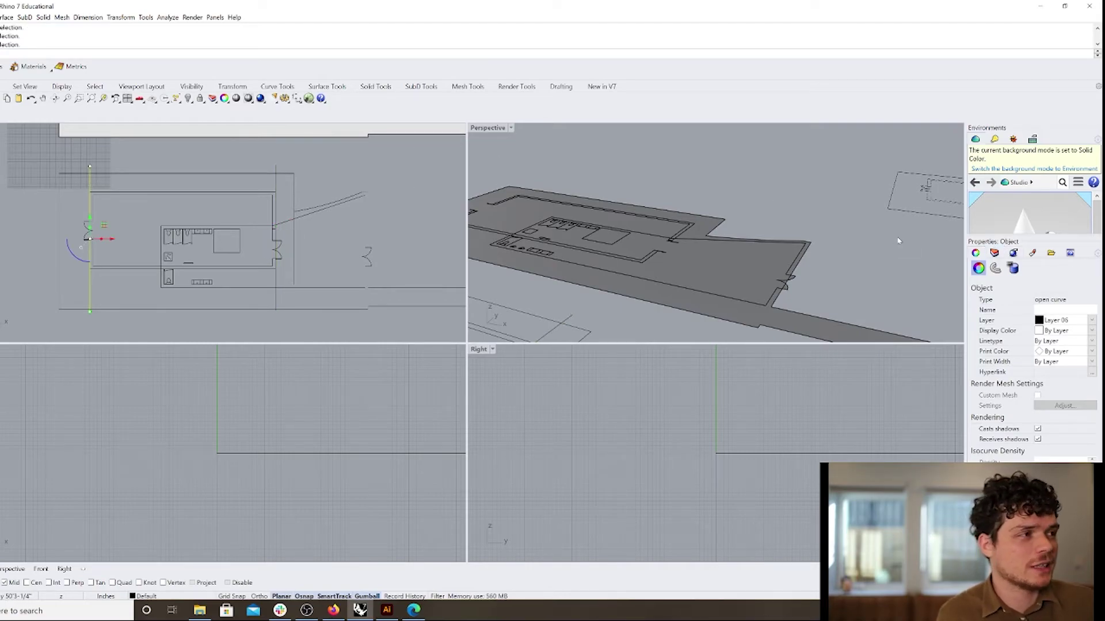
click(994, 253)
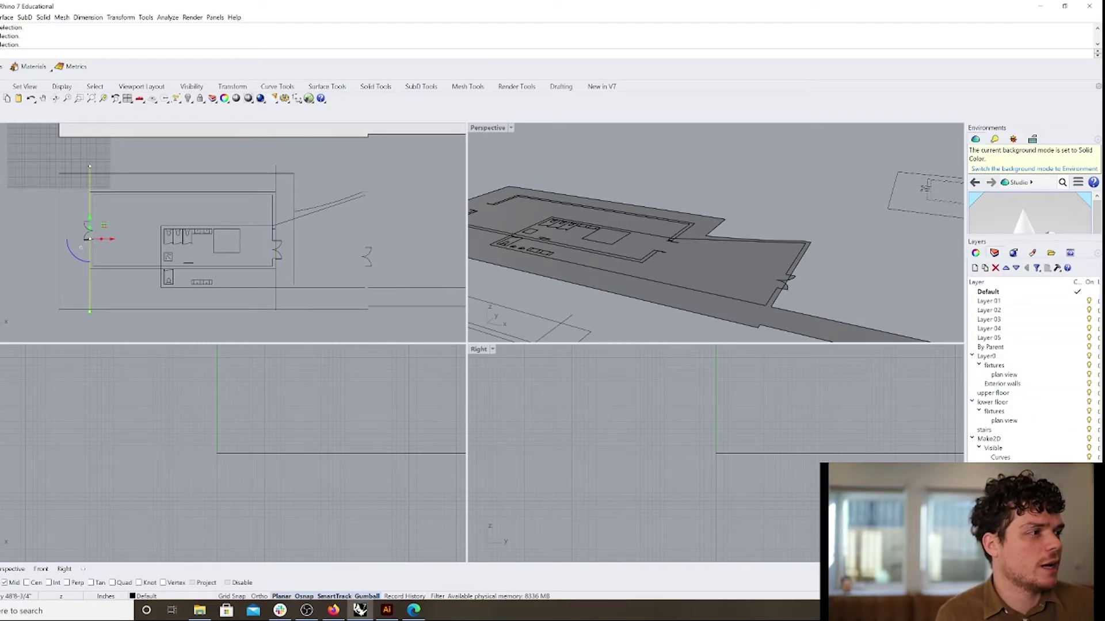
right_click(993, 329)
mouse_move(1024, 343)
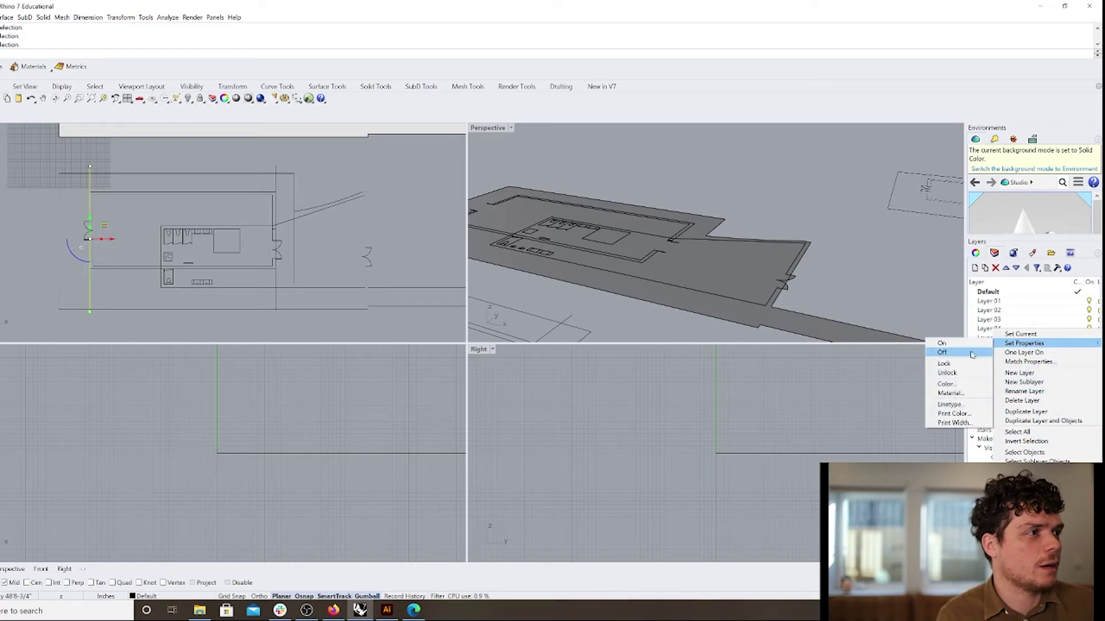
click(976, 424)
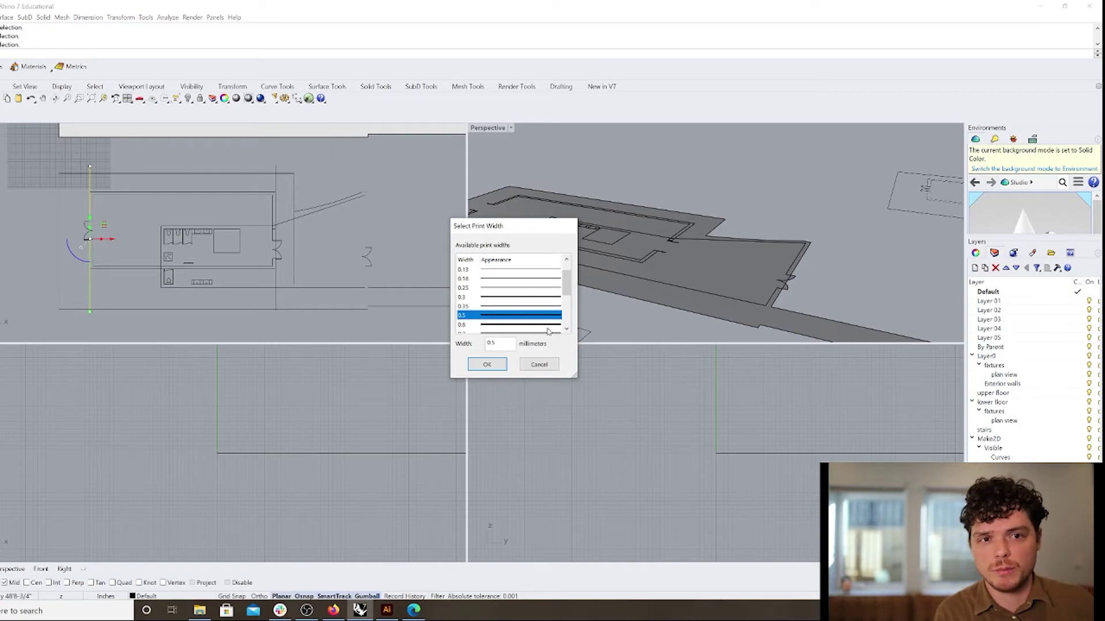
click(529, 364)
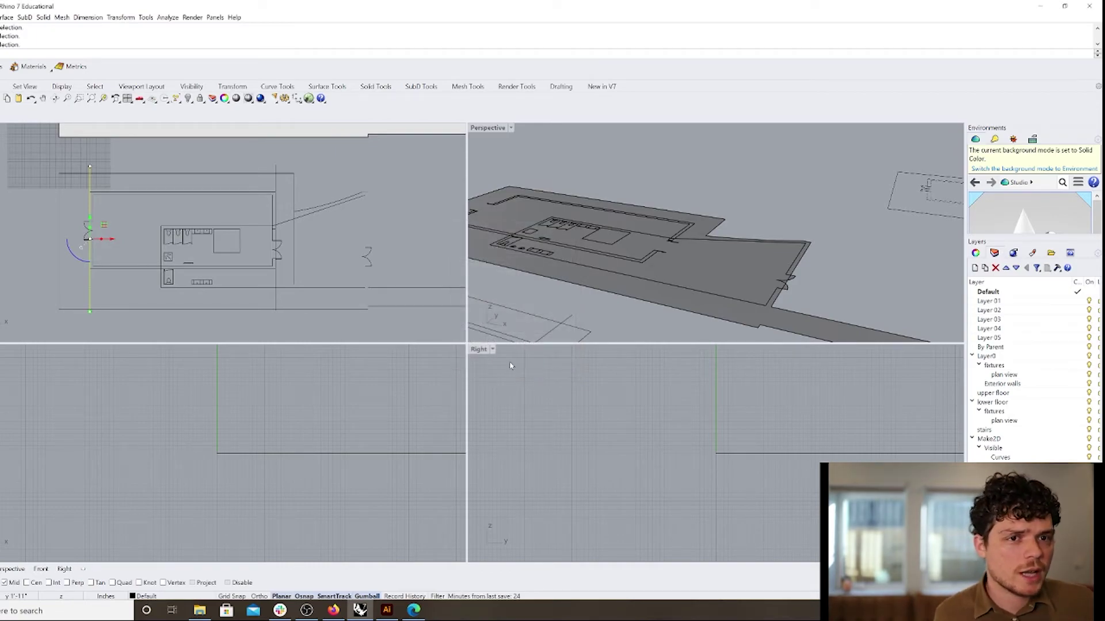
Set up a print of the Top view at a scale of 1/4" = 1'-0".
click(2, 17)
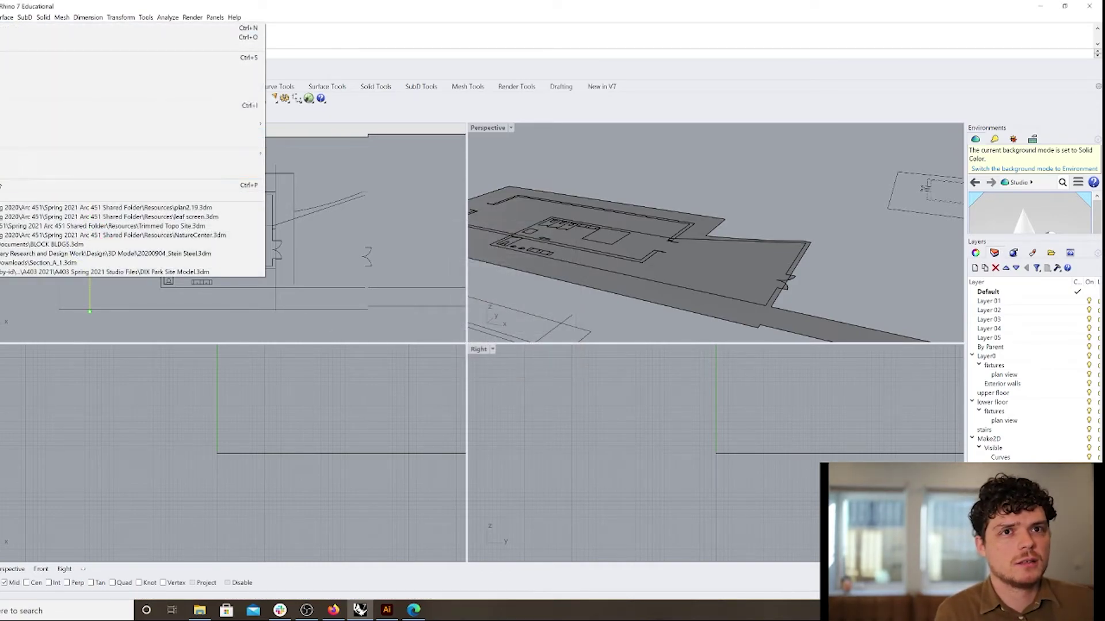
click(4, 186)
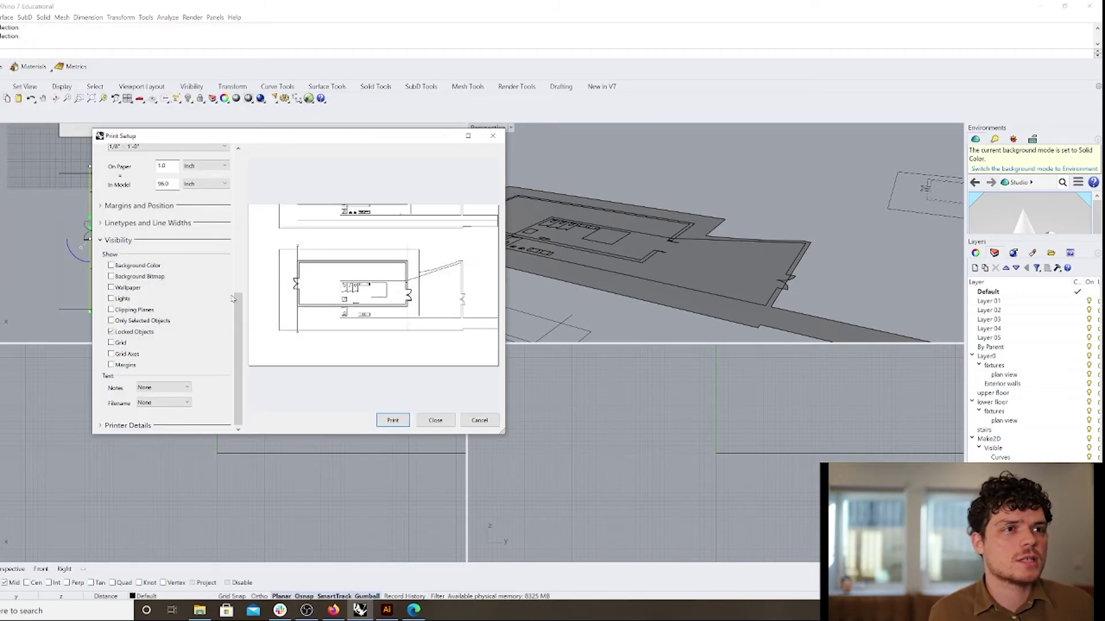
drag(238, 338, 254, 251)
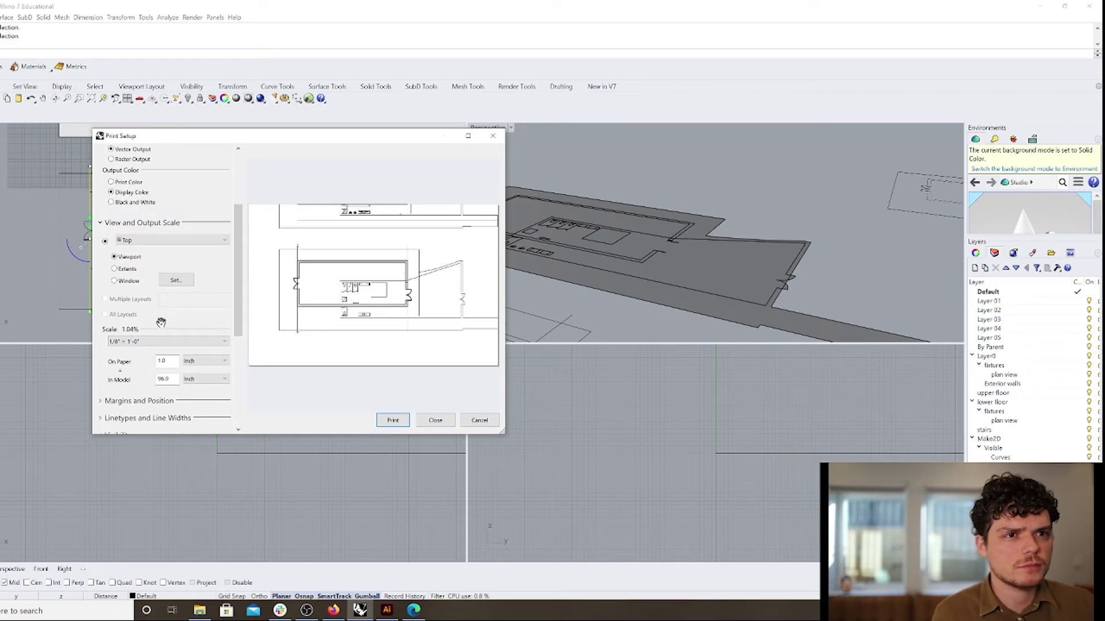
click(164, 342)
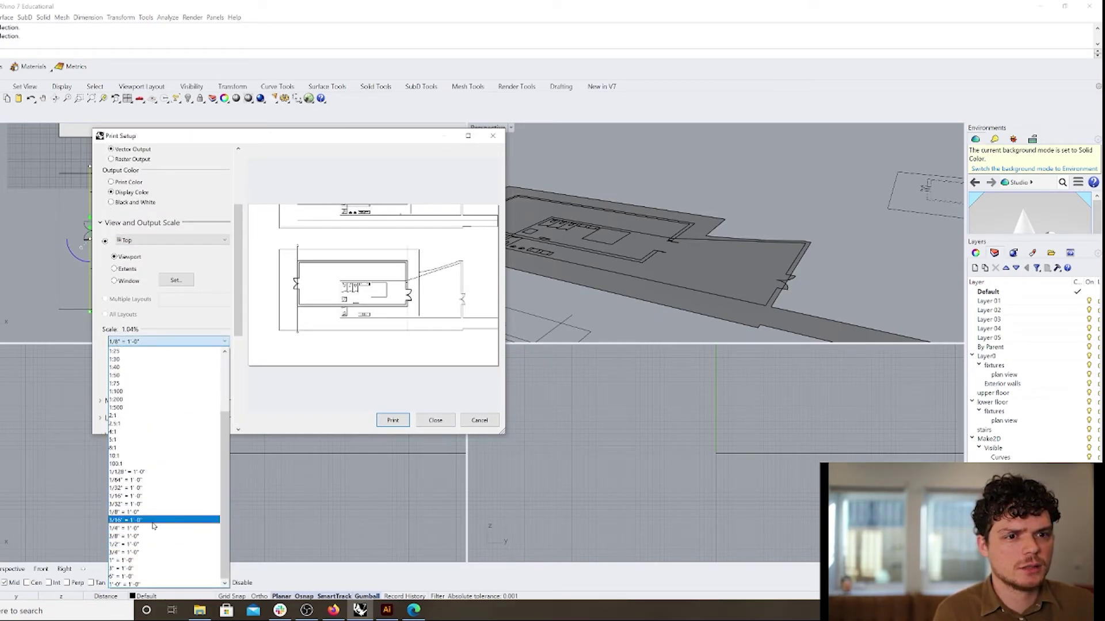
click(154, 528)
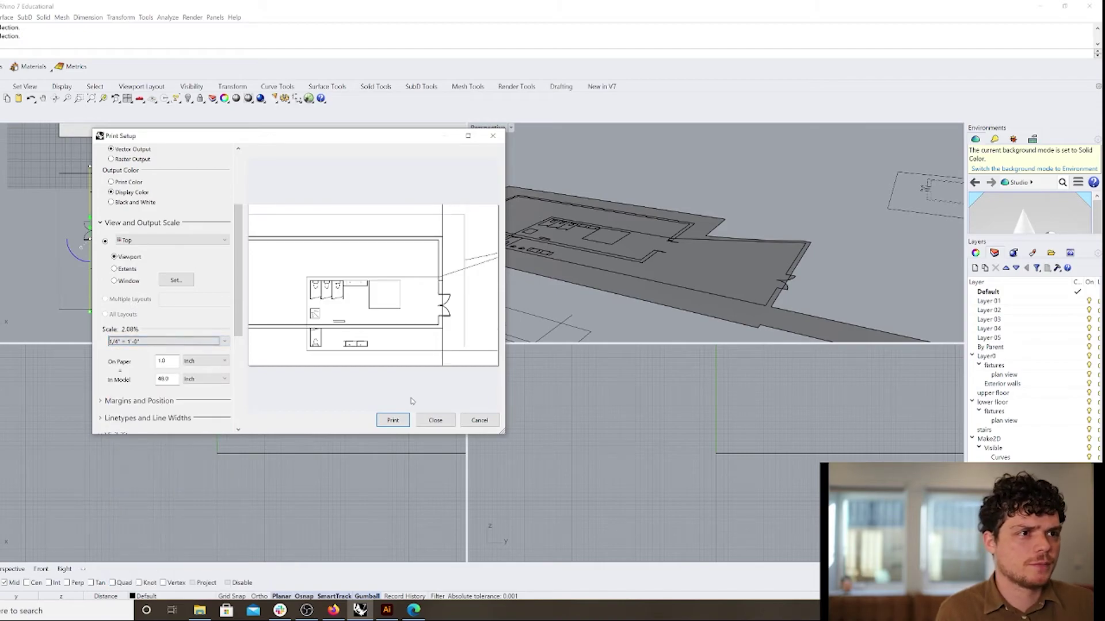
Print the plan to a PDF file named plan152 on the Desktop.
click(392, 420)
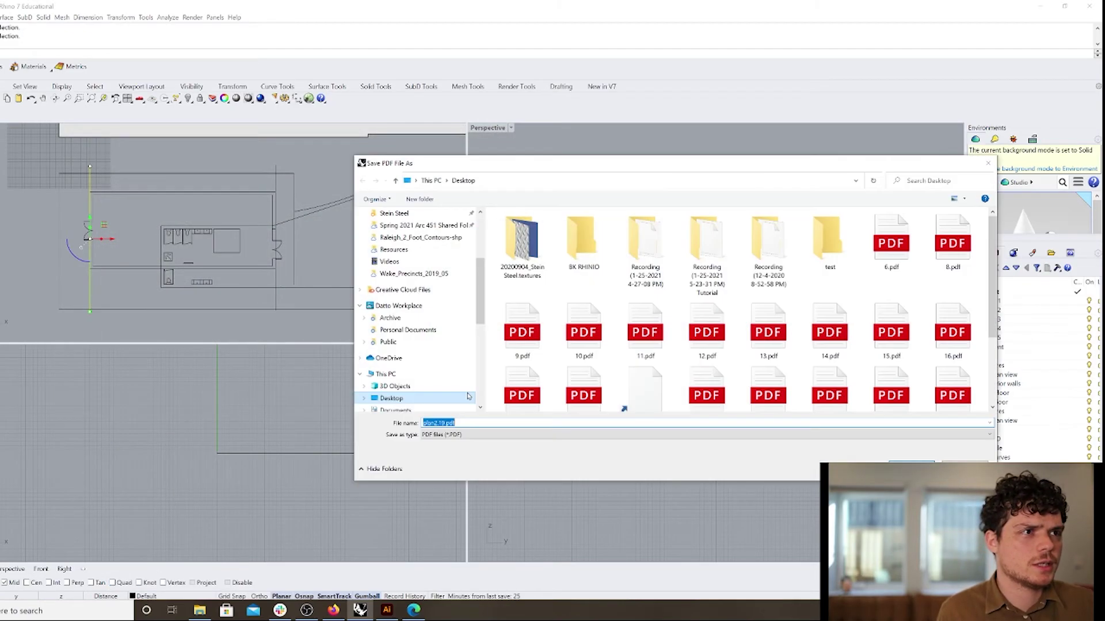
text(plan)
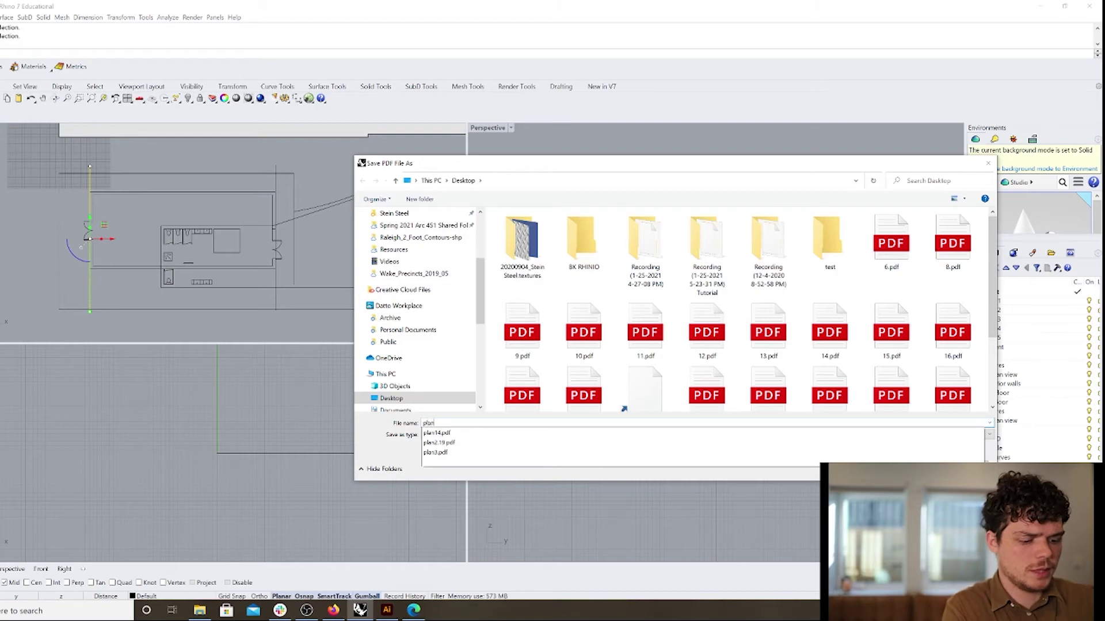
text(15)
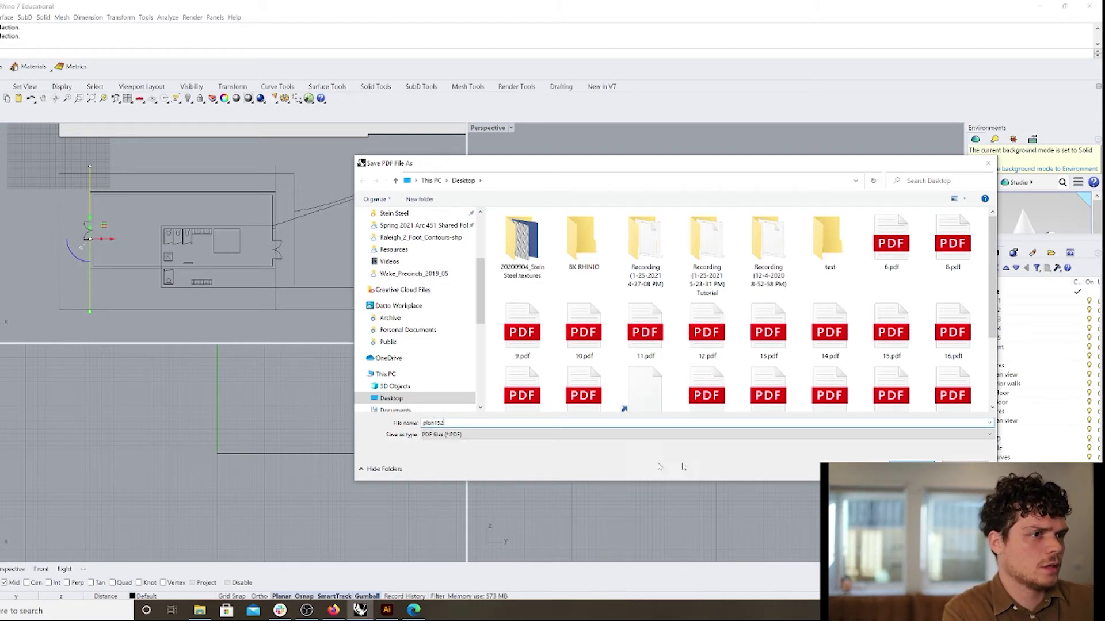
text(2)
key(Return)
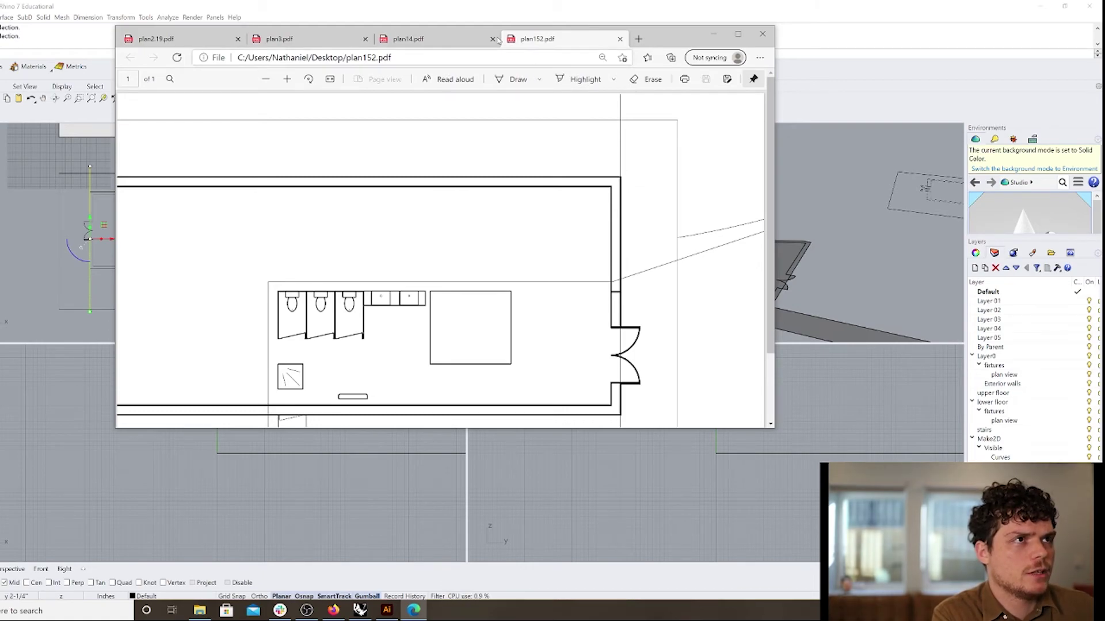
Compare the line weights and scale of plan14.pdf and plan152.pdf in the PDF viewer.
click(466, 41)
click(541, 40)
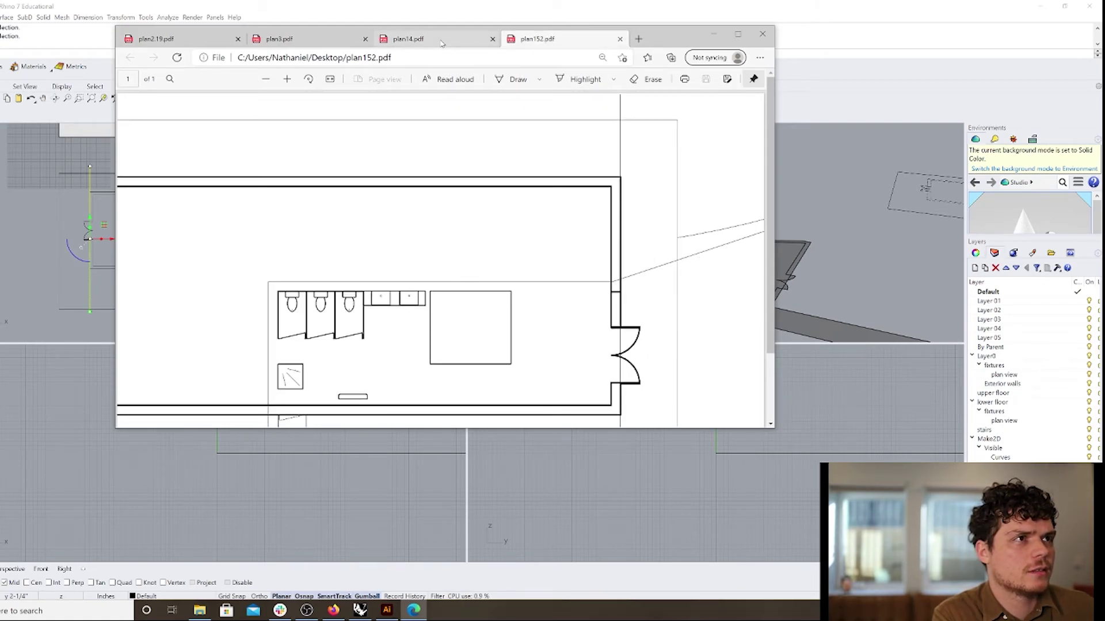
click(472, 40)
click(541, 40)
click(448, 41)
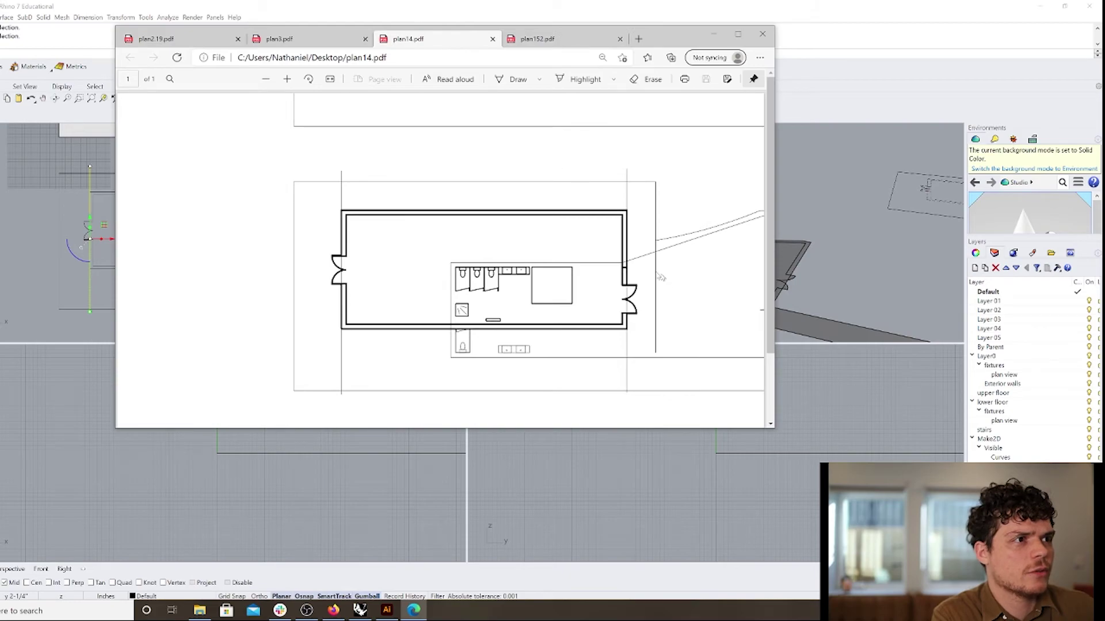
click(552, 40)
click(457, 41)
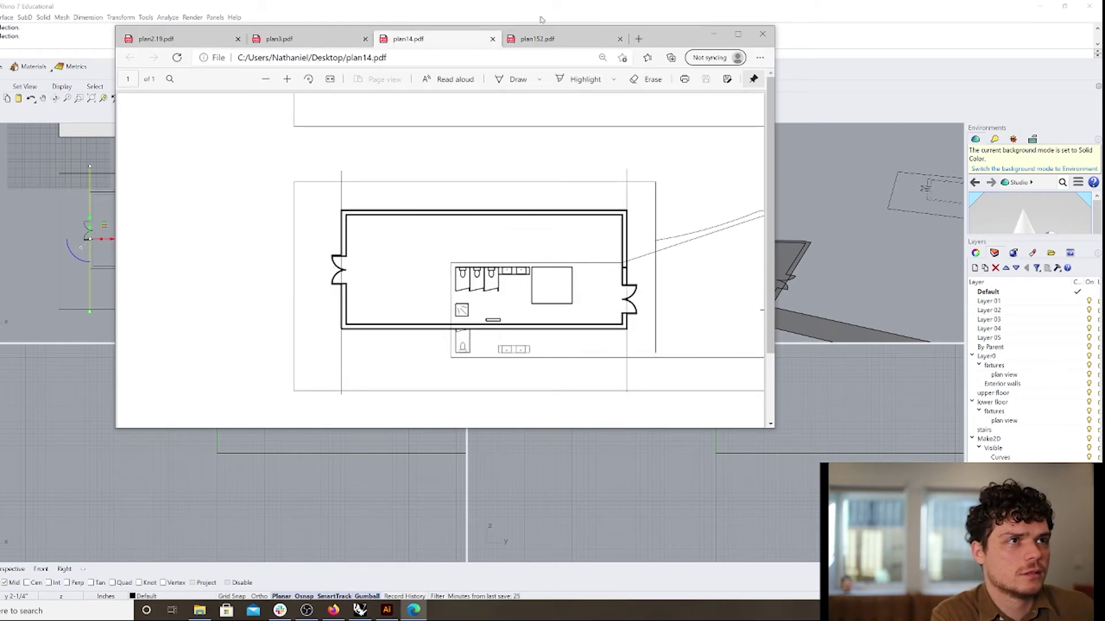
click(571, 39)
Return to Rhino and try Top view print scales of 1/128", 1/64" and finally 1/32" = 1'-0".
click(16, 21)
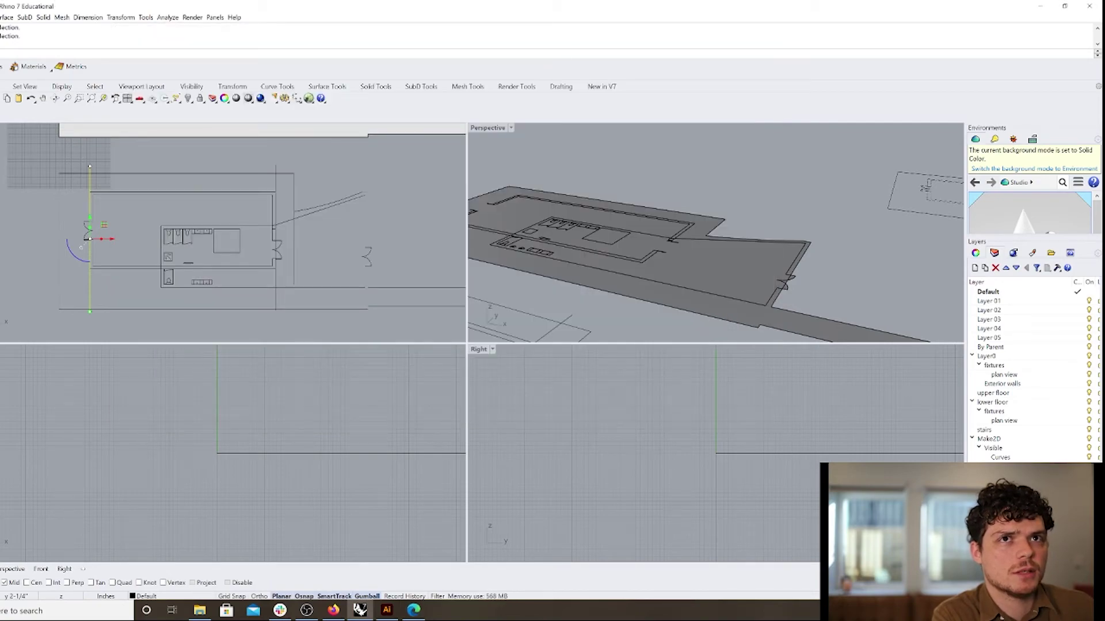
click(1, 17)
click(3, 185)
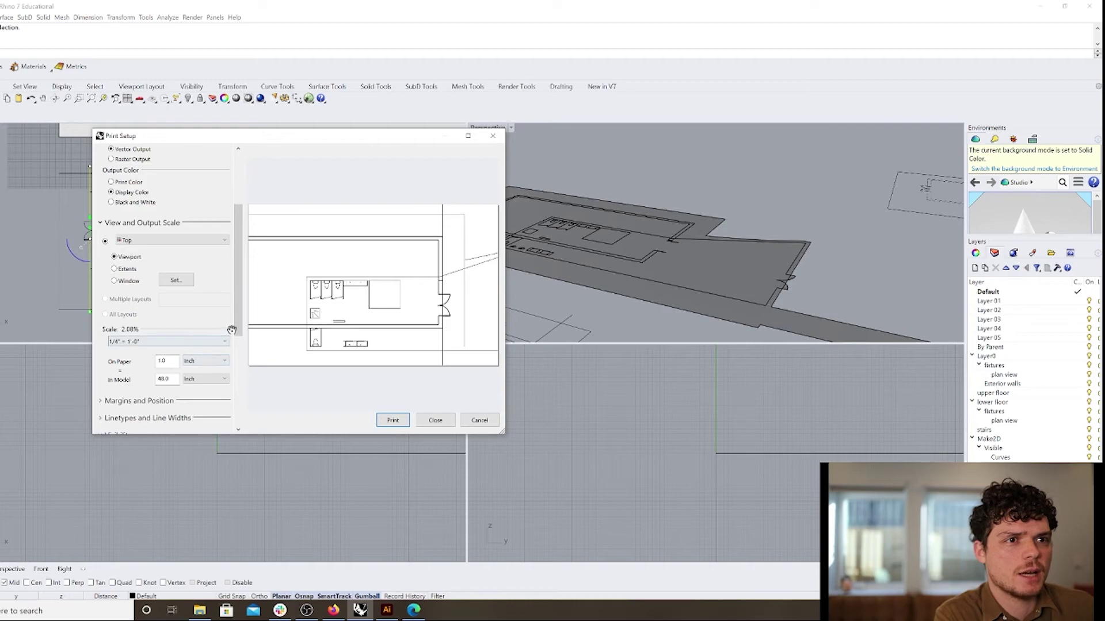
click(223, 341)
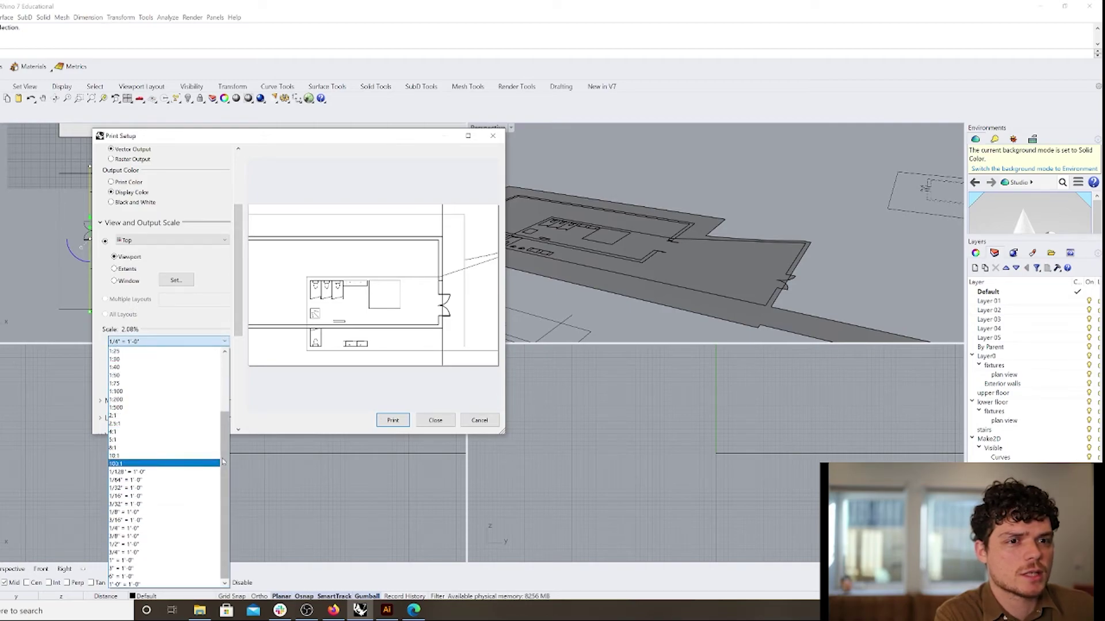
click(201, 473)
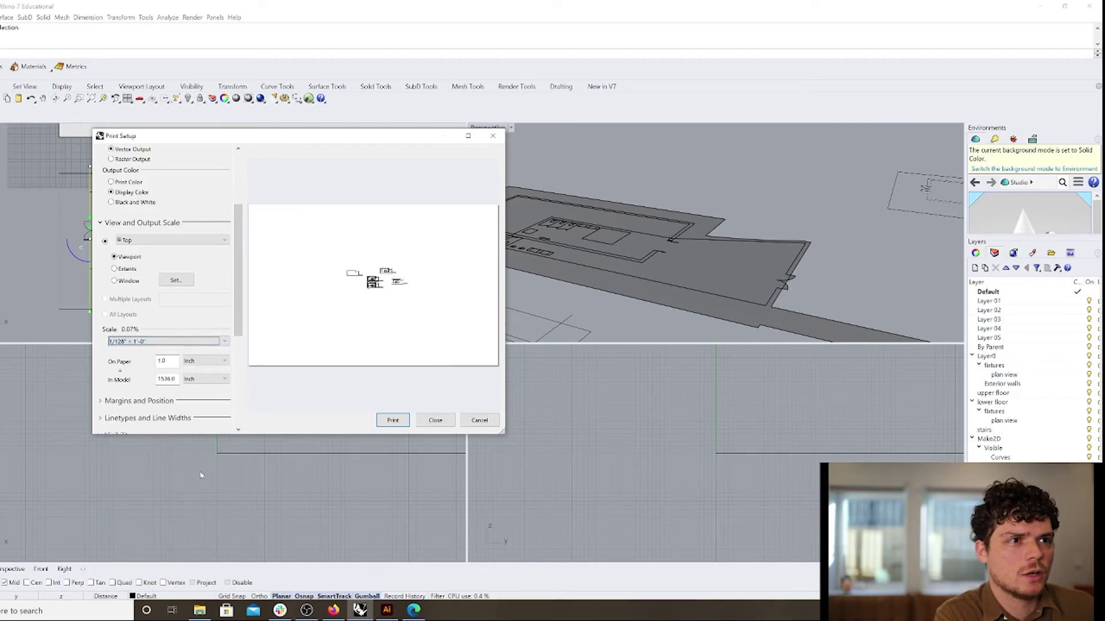
click(210, 342)
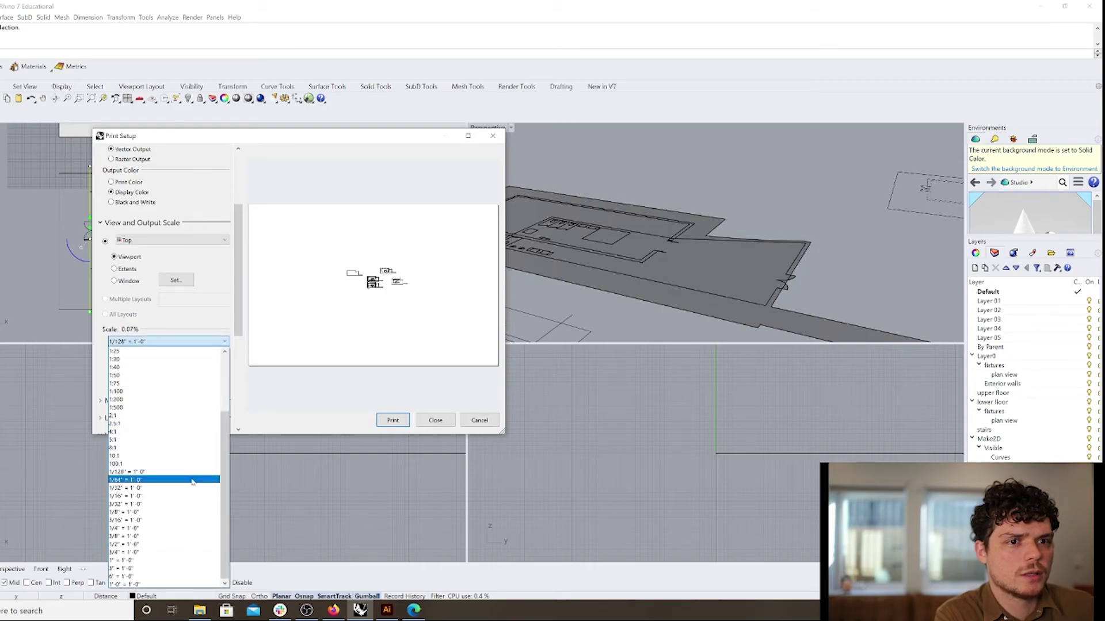
click(193, 481)
click(159, 344)
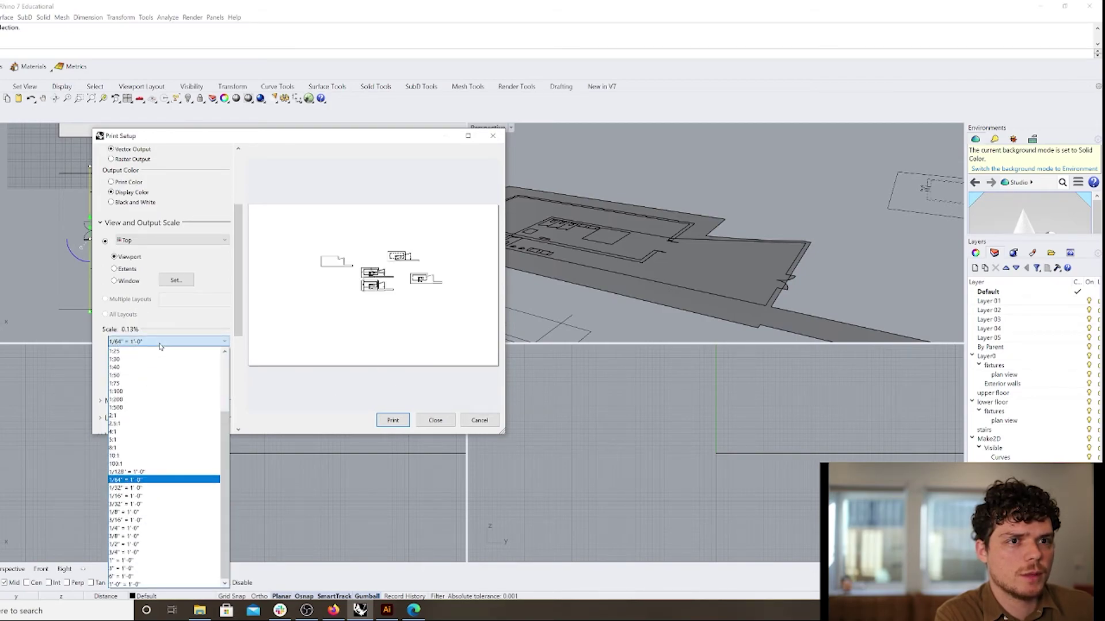
click(171, 490)
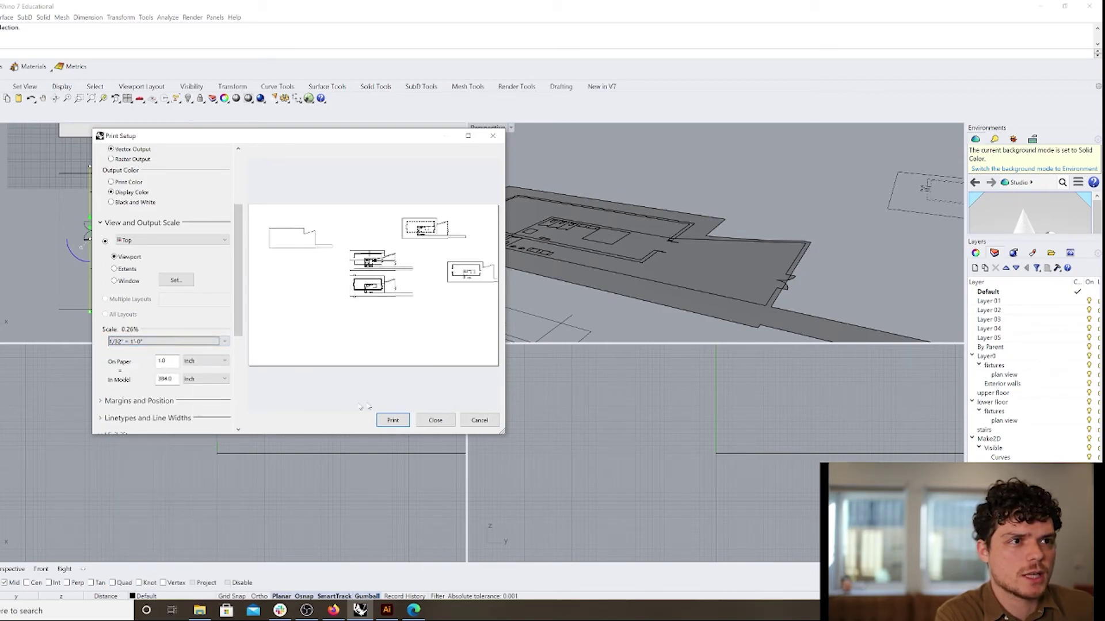
Print the drawing to plan2.19.pdf on the Desktop, replacing the existing file, and close the PDF viewer.
click(393, 420)
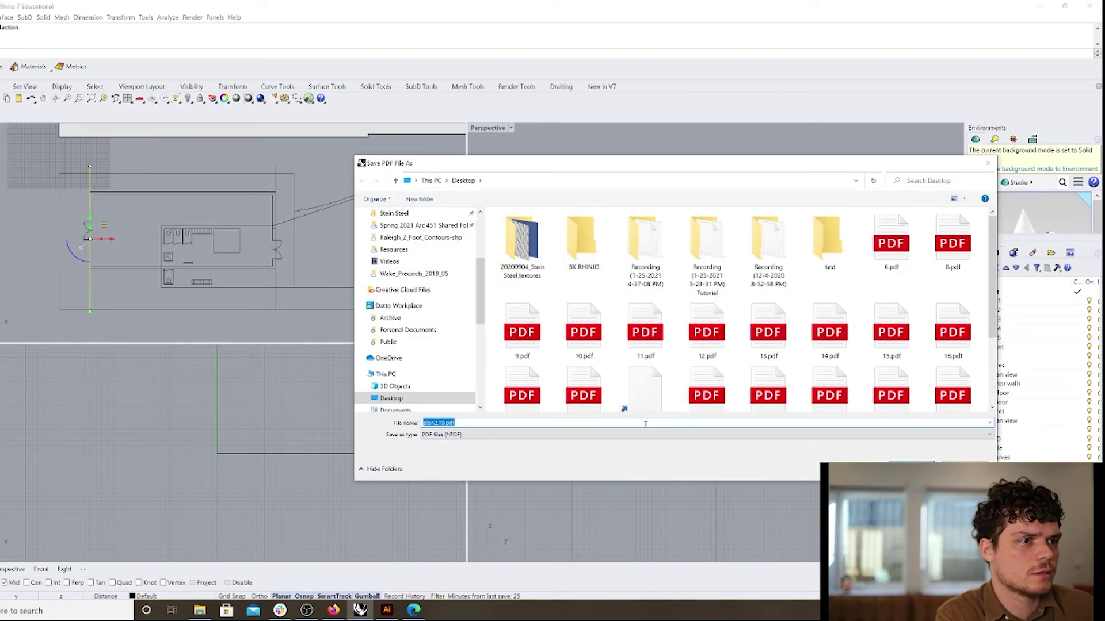
click(904, 458)
click(543, 307)
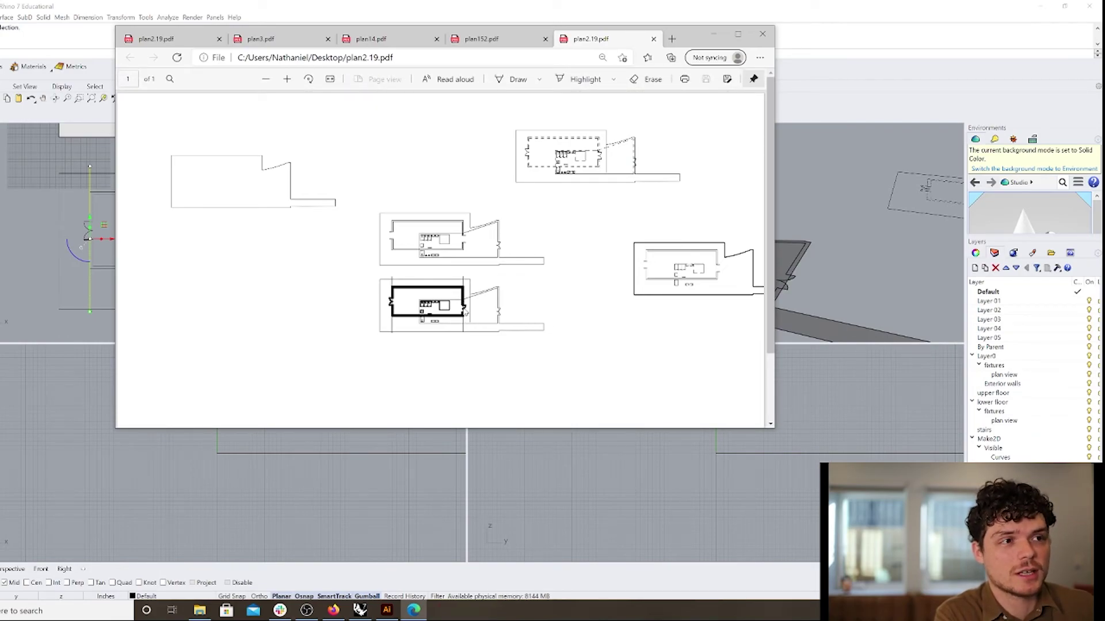
click(762, 34)
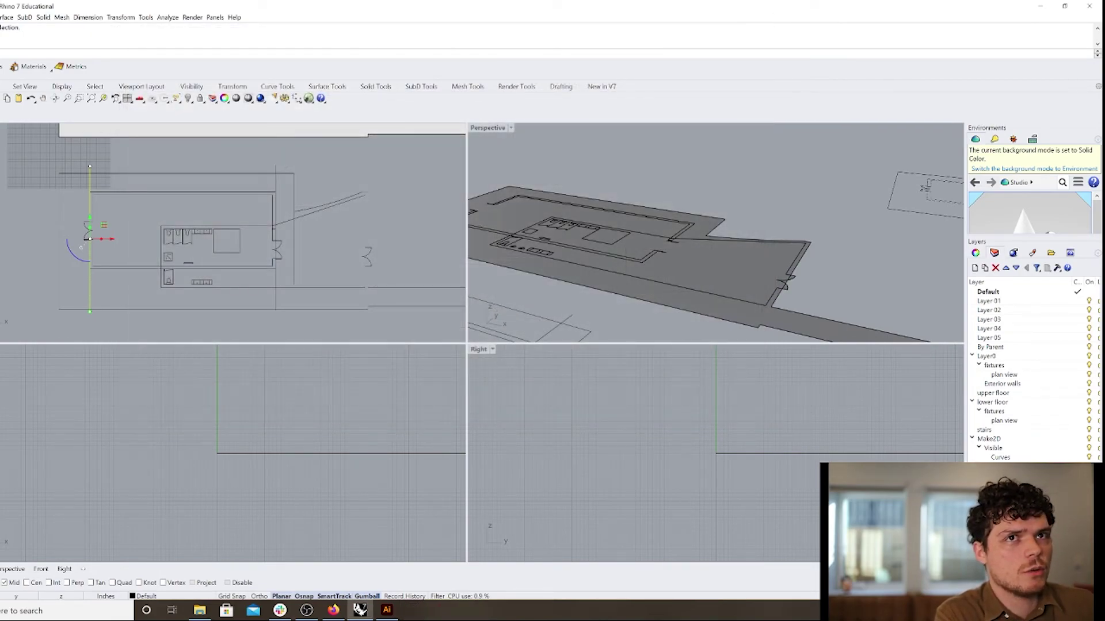
Set up another print of the Top view at a scale of 1/8" = 1'-0".
key(alt+f)
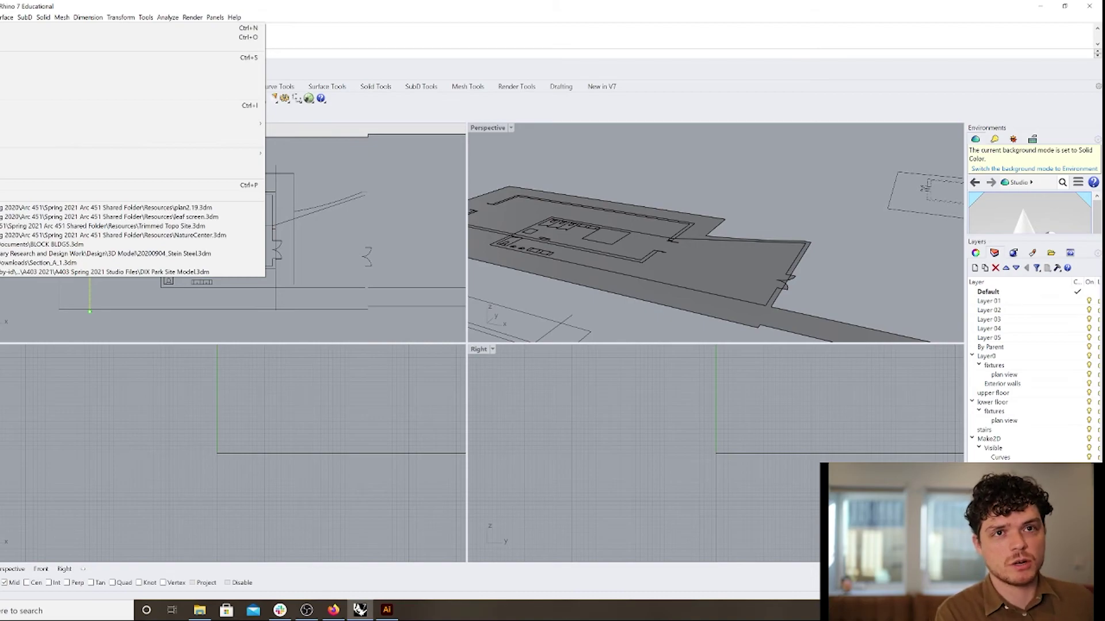
click(14, 185)
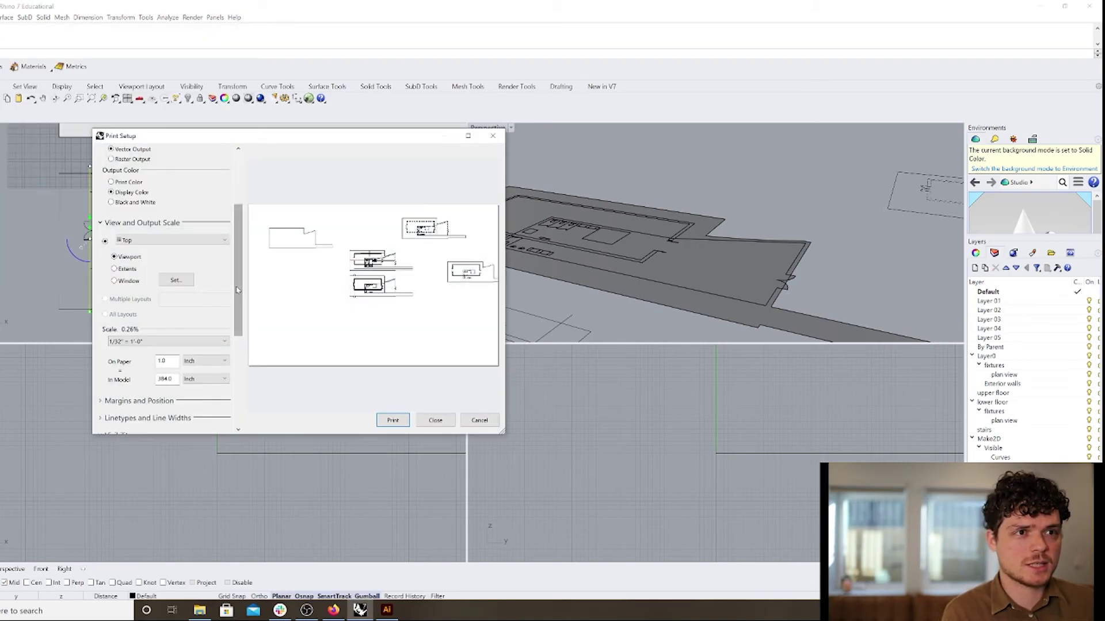
scroll(230, 296, down, 1)
click(172, 325)
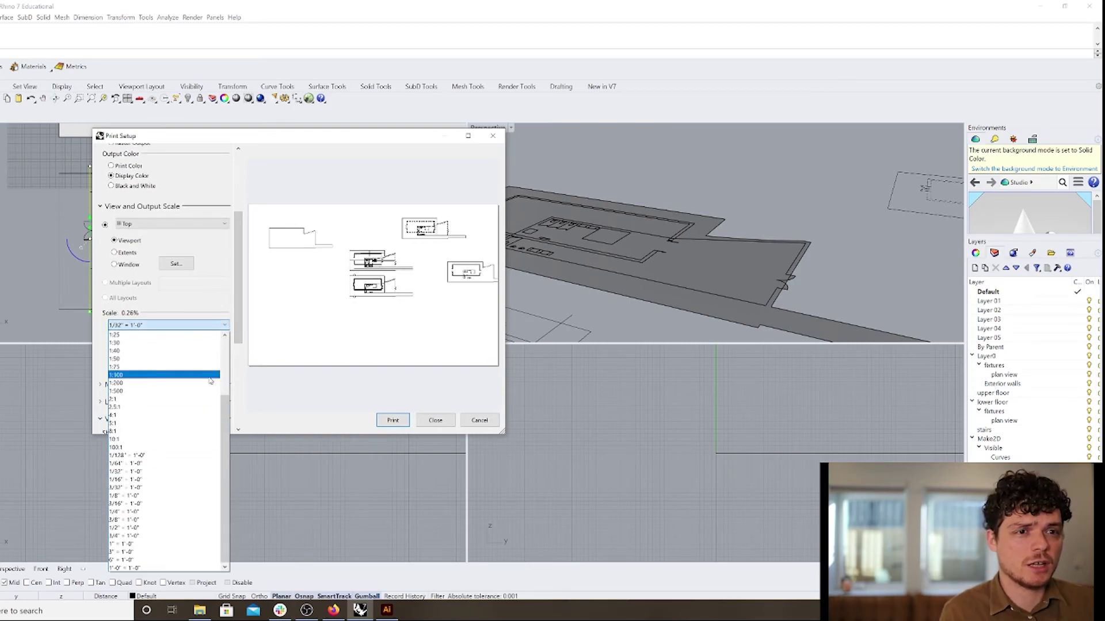
click(206, 495)
Set the line width scale factor to .50 in the print's linetype and line width settings.
scroll(238, 356, down, 2)
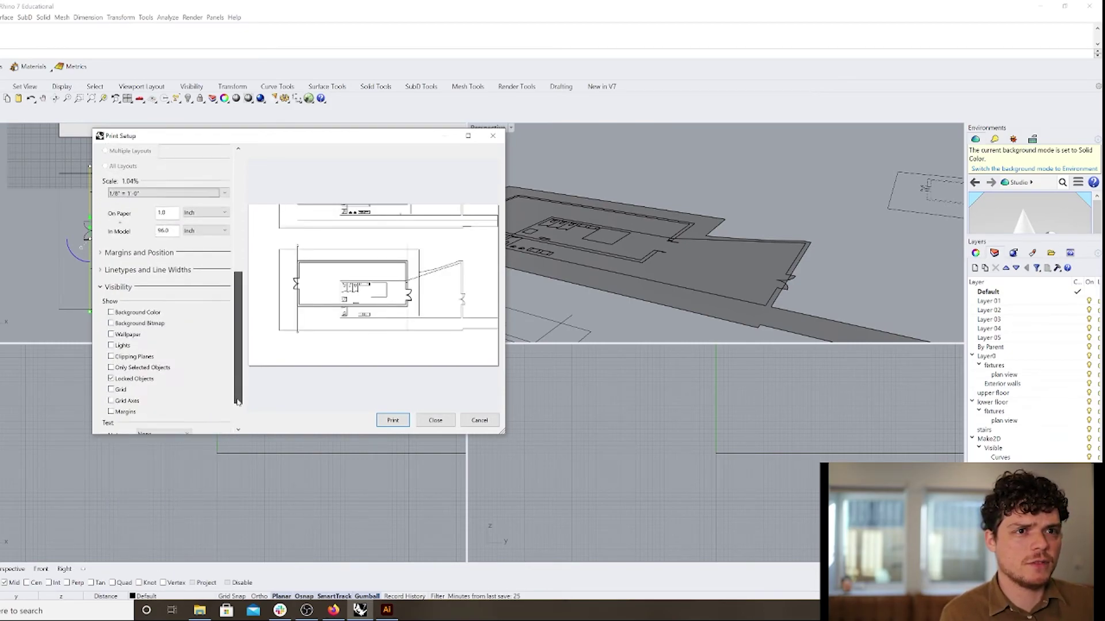
scroll(242, 367, down, 4)
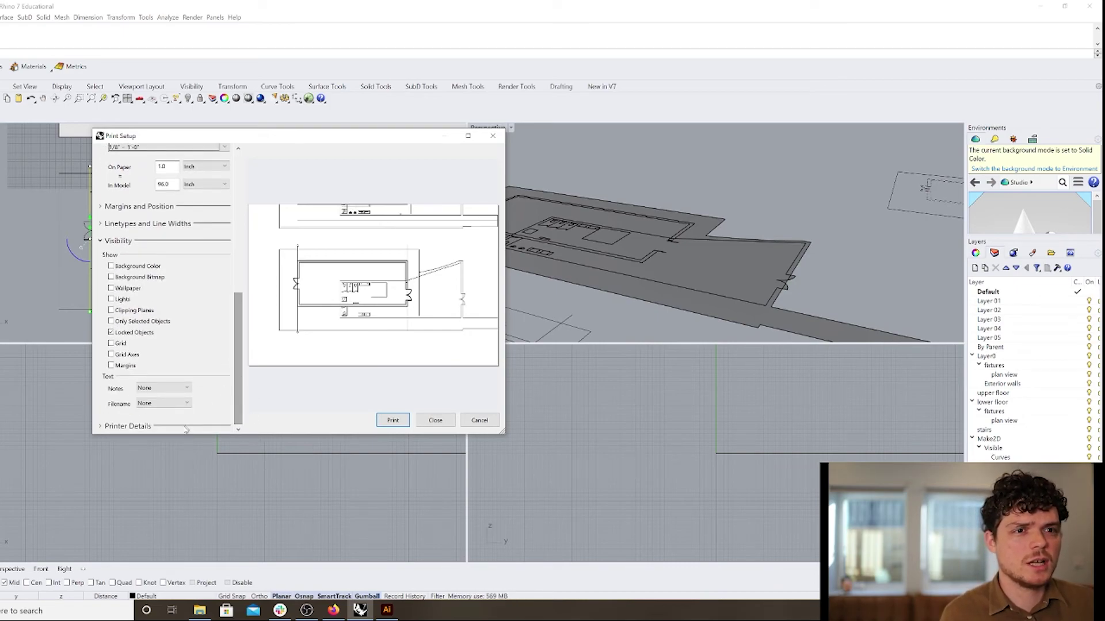
click(121, 226)
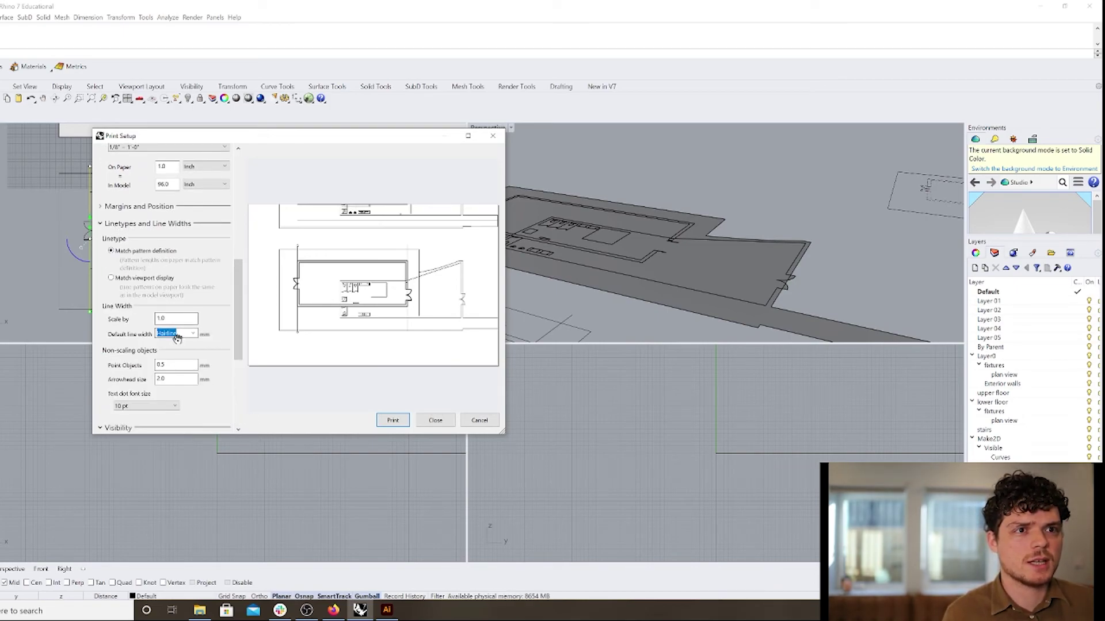
drag(186, 321, 144, 321)
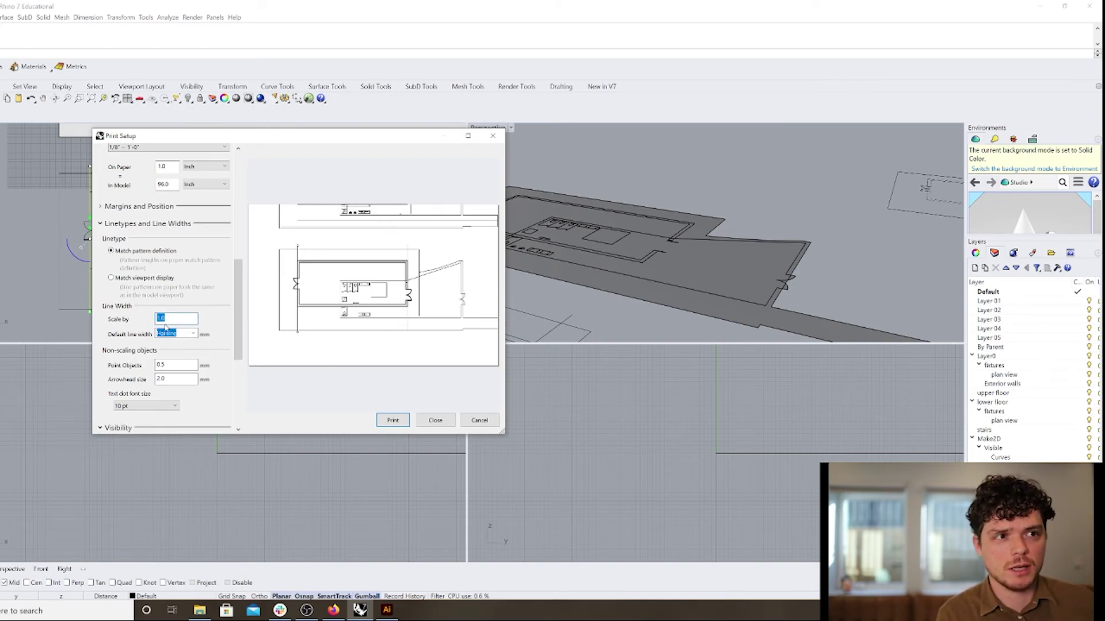
key(BackSpace)
text(7)
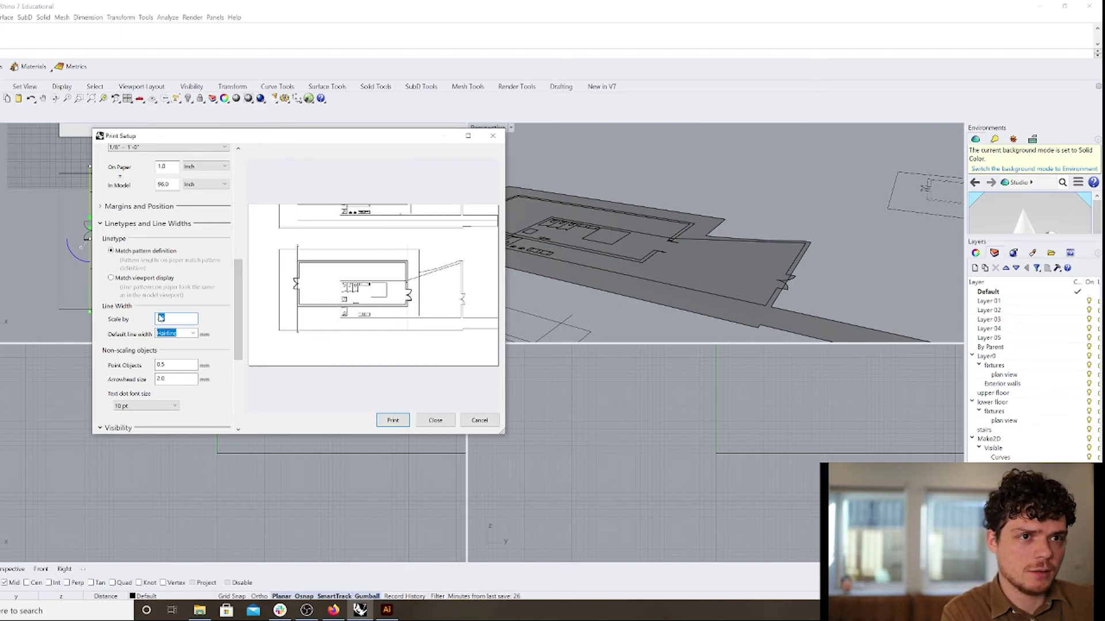
text(.50)
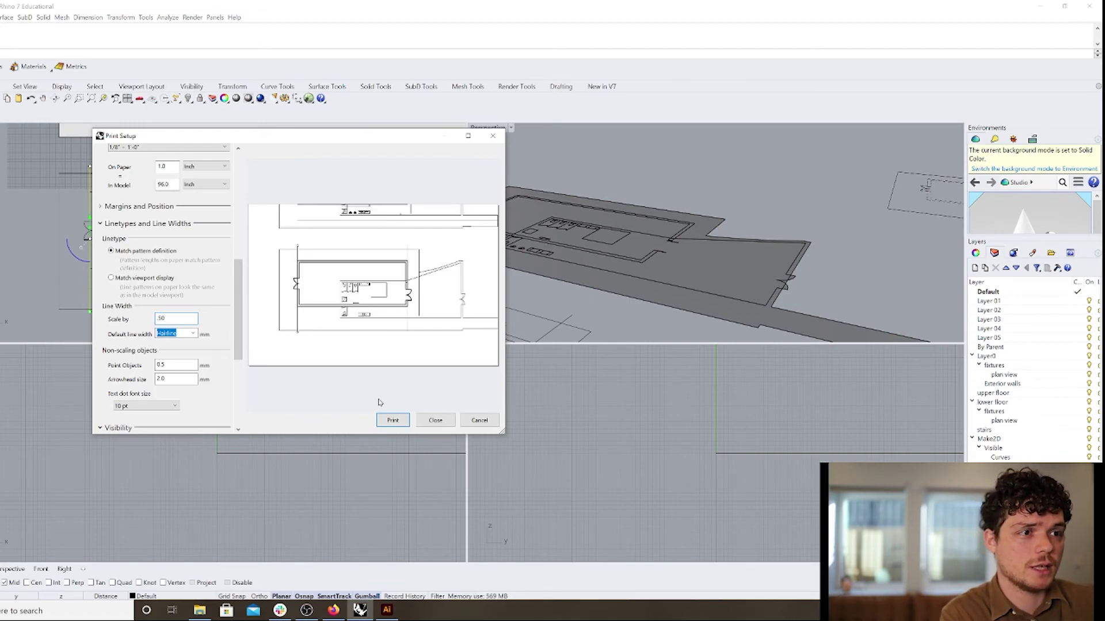
Print the plan with the halved line widths to plan2.19.pdf on the Desktop, overwriting the existing file.
click(391, 421)
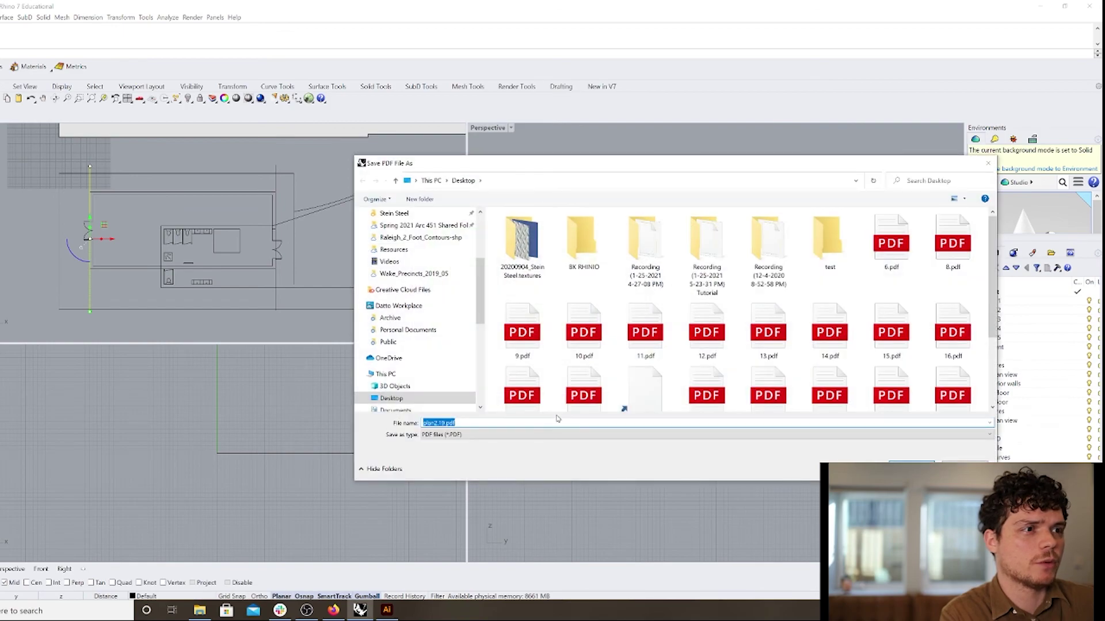
key(Return)
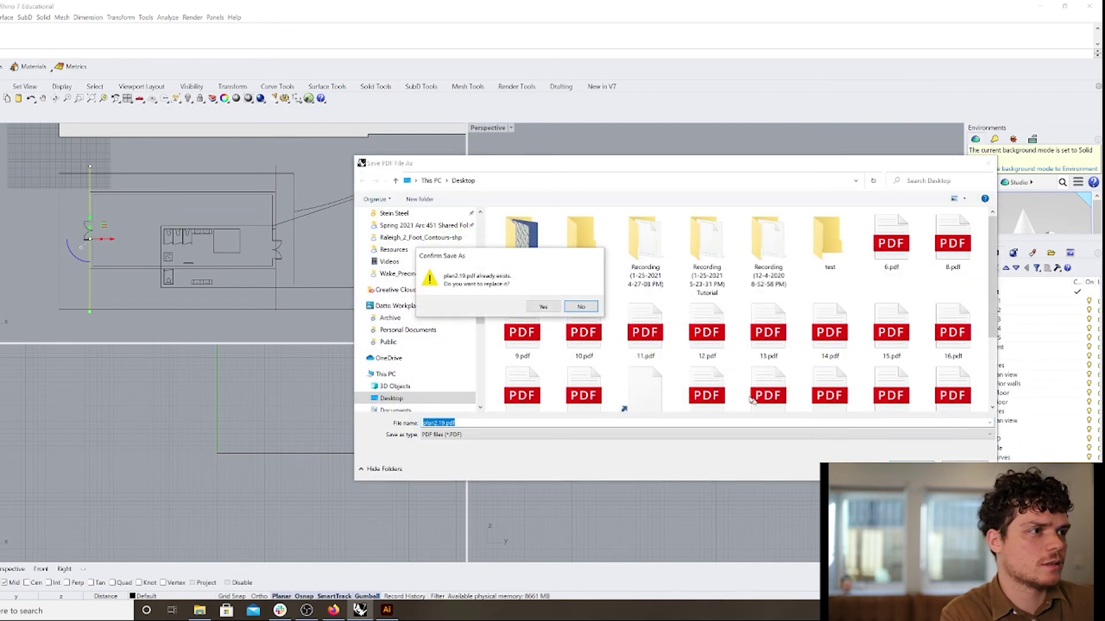
click(536, 307)
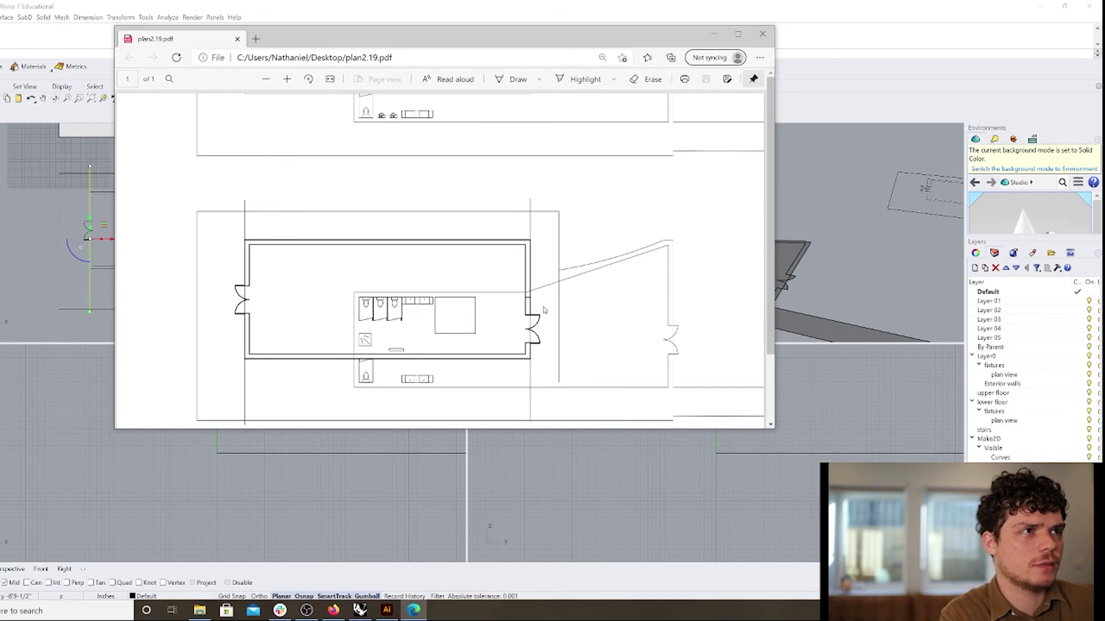
drag(351, 42, 349, 45)
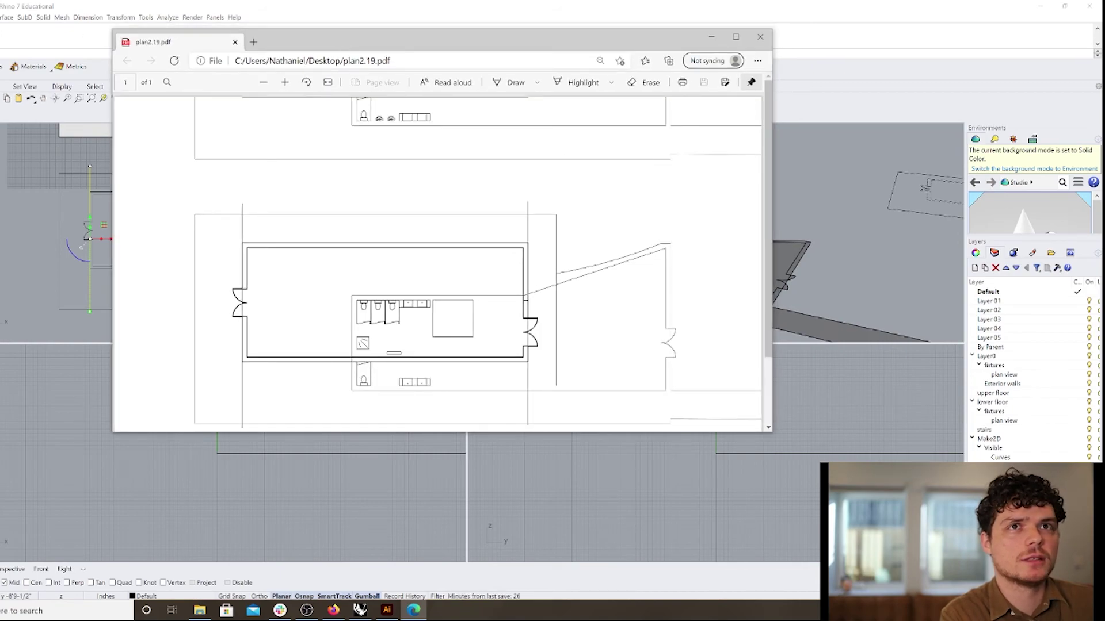
Reopen the print setup in Rhino and set the line width scale factor to 3.
click(1, 17)
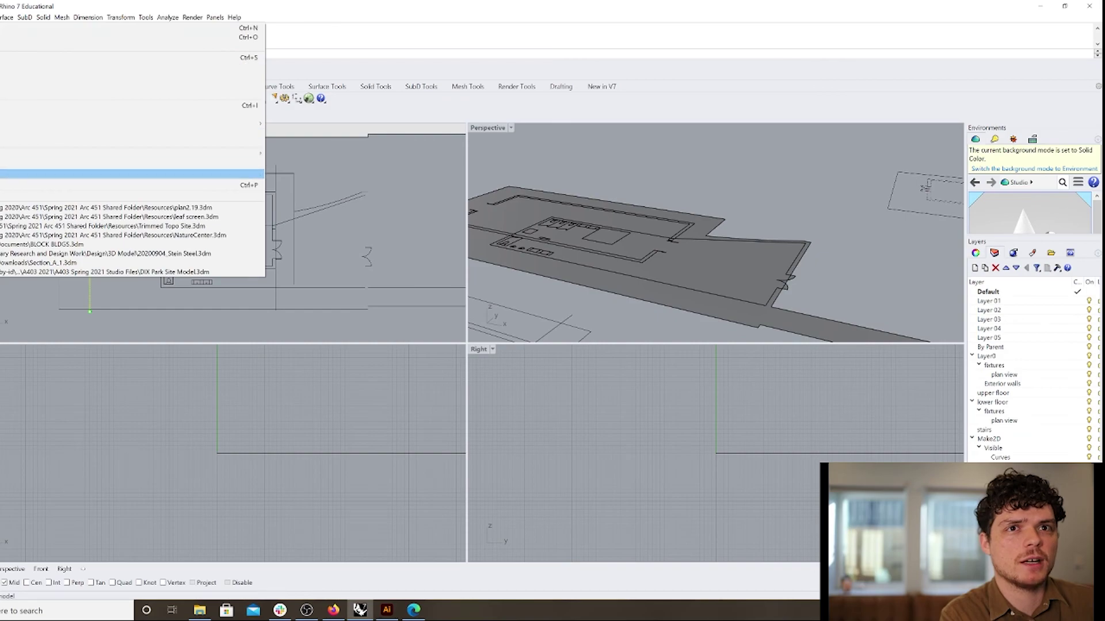
click(1, 185)
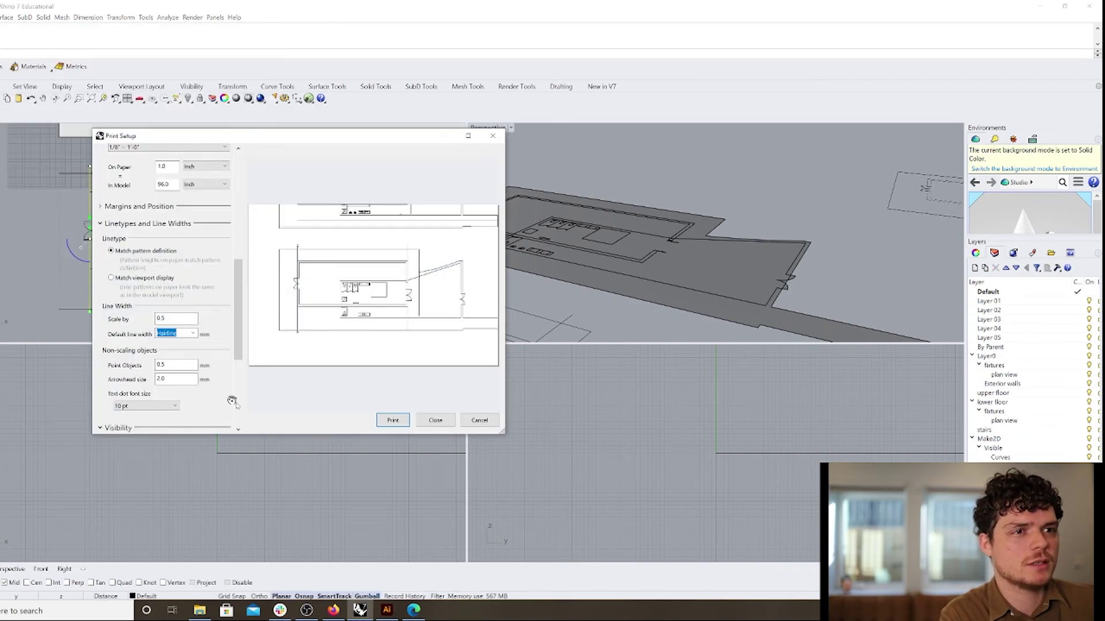
click(193, 335)
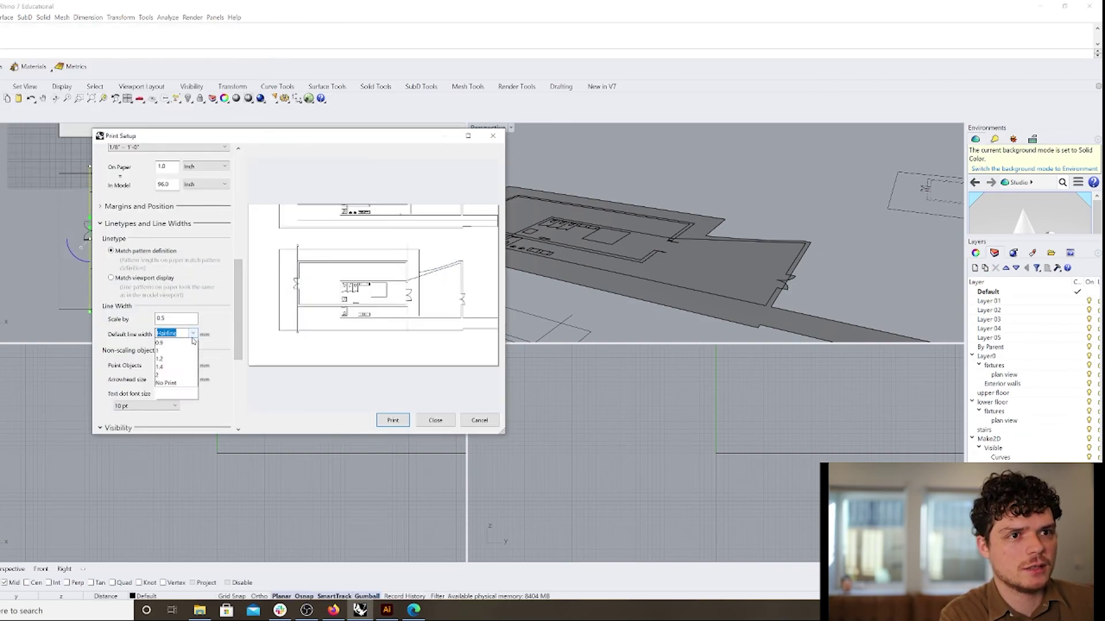
mouse_move(236, 347)
mouse_down()
mouse_move(236, 403)
mouse_move(236, 334)
mouse_up()
click(172, 362)
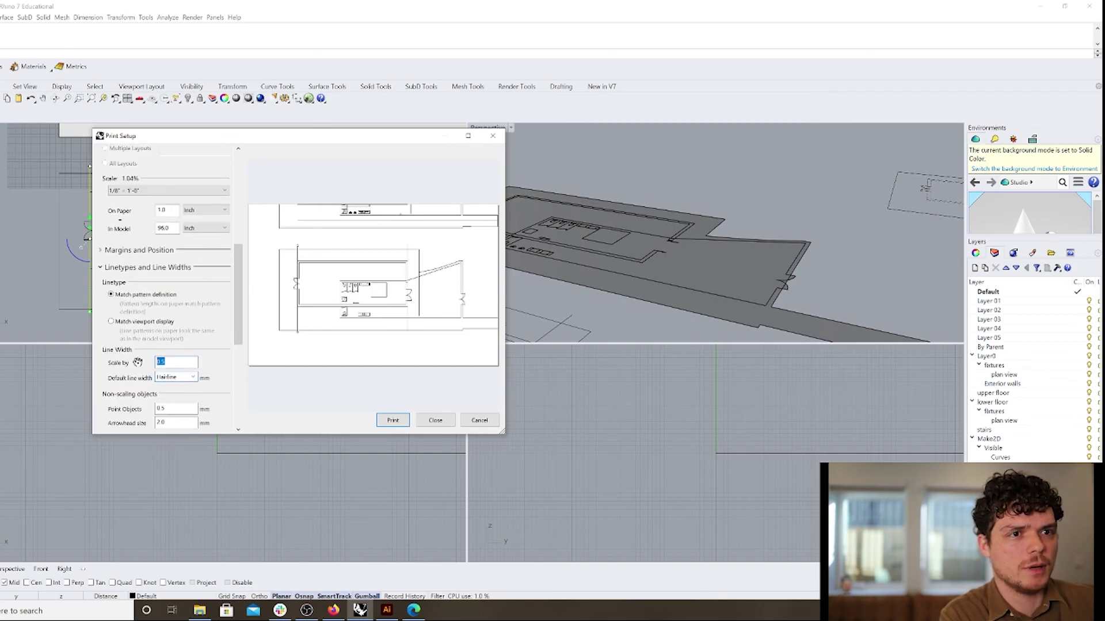
text(3)
Print the plan with the tripled line widths over plan2.19.pdf on the Desktop and switch to Illustrator.
click(402, 425)
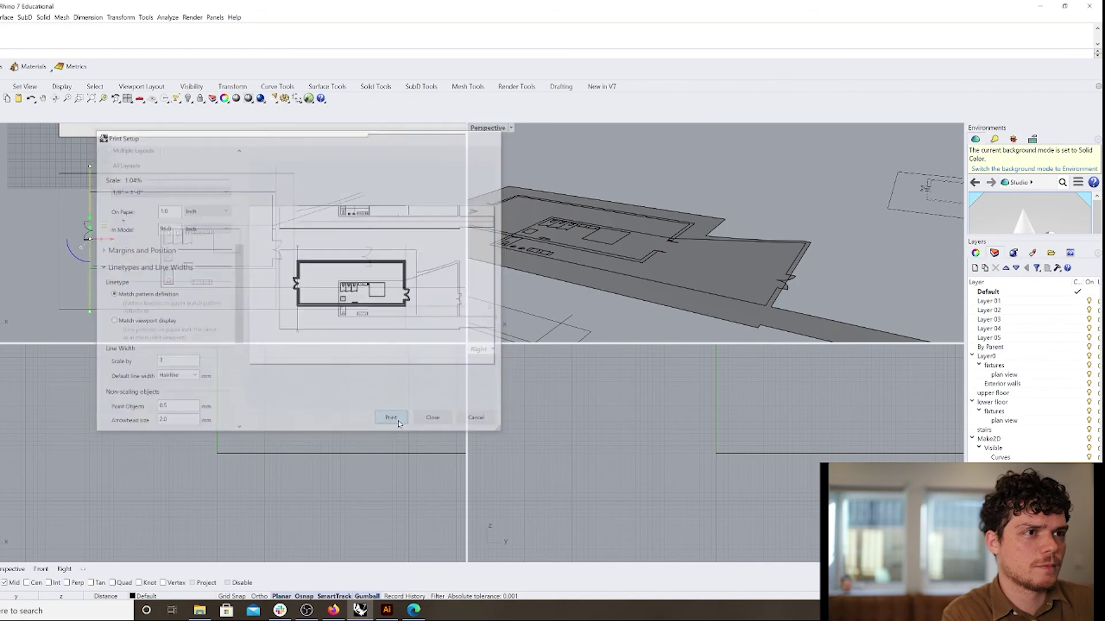
key(Return)
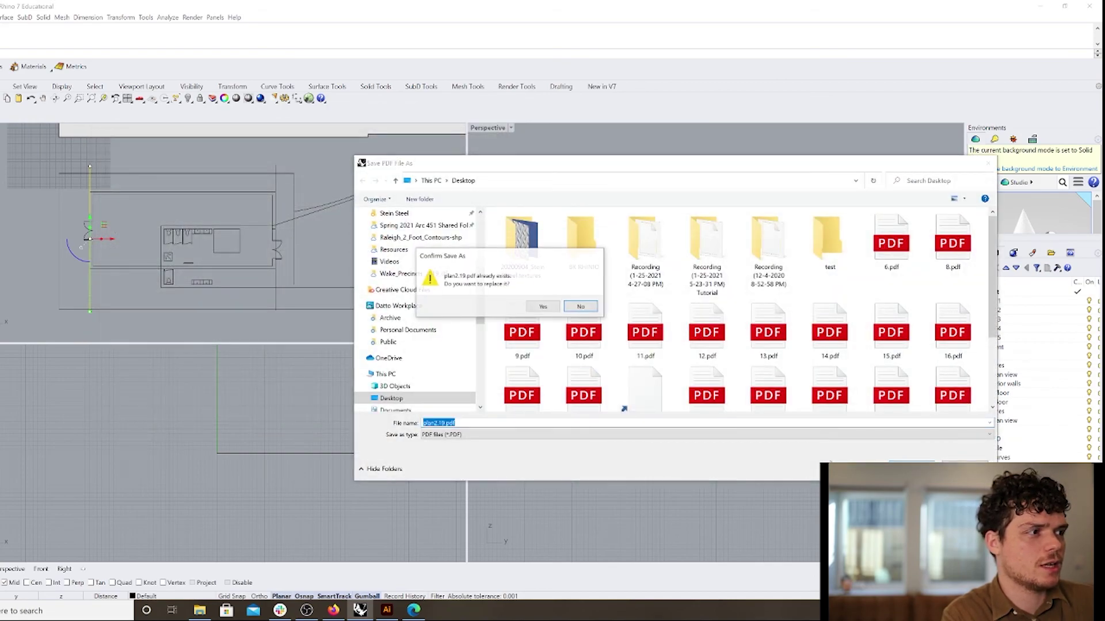
click(534, 306)
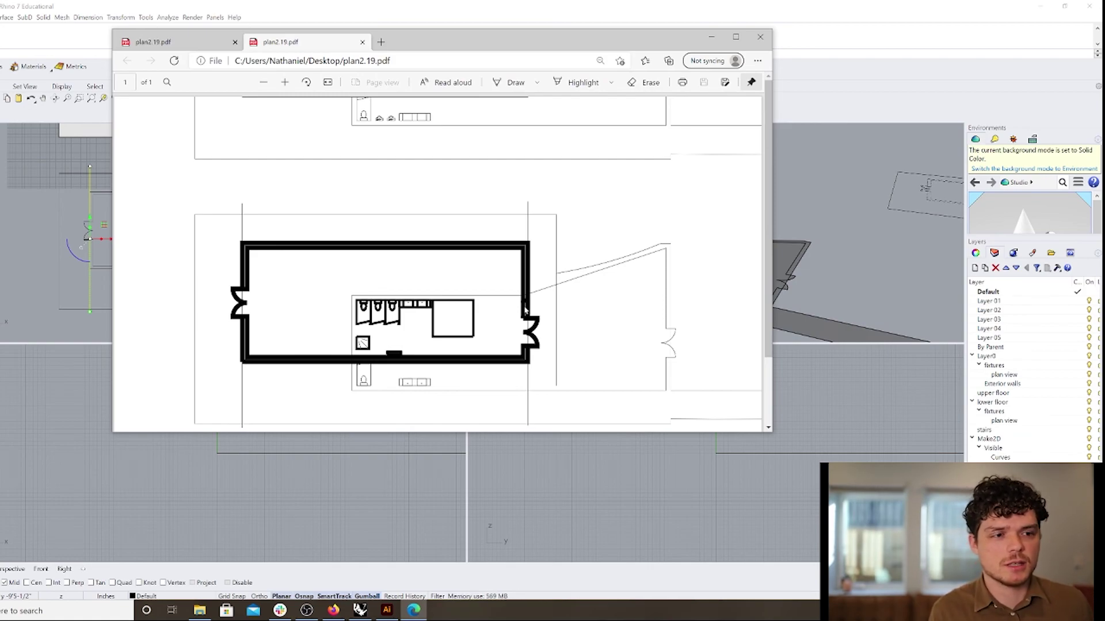
click(391, 614)
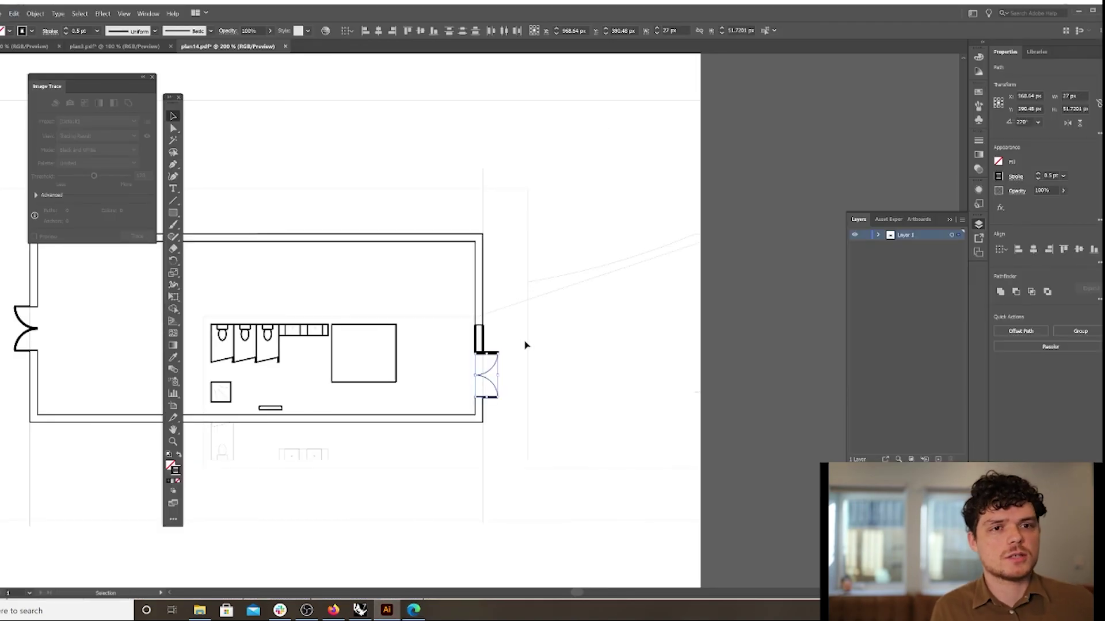